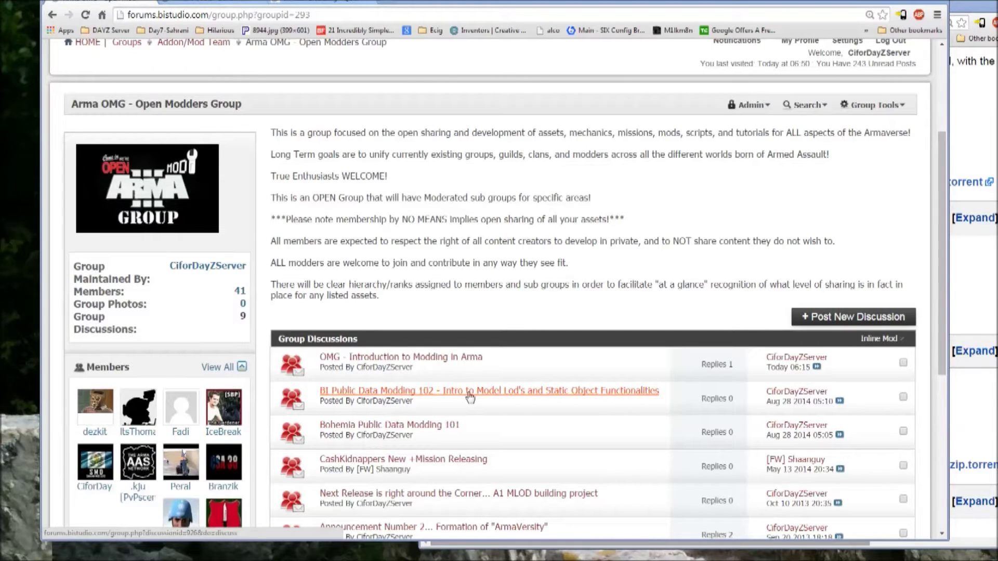
- Open the 'BI Public Data Modding 102' LODs tutorial thread and scroll to its Destruction section
click(470, 398)
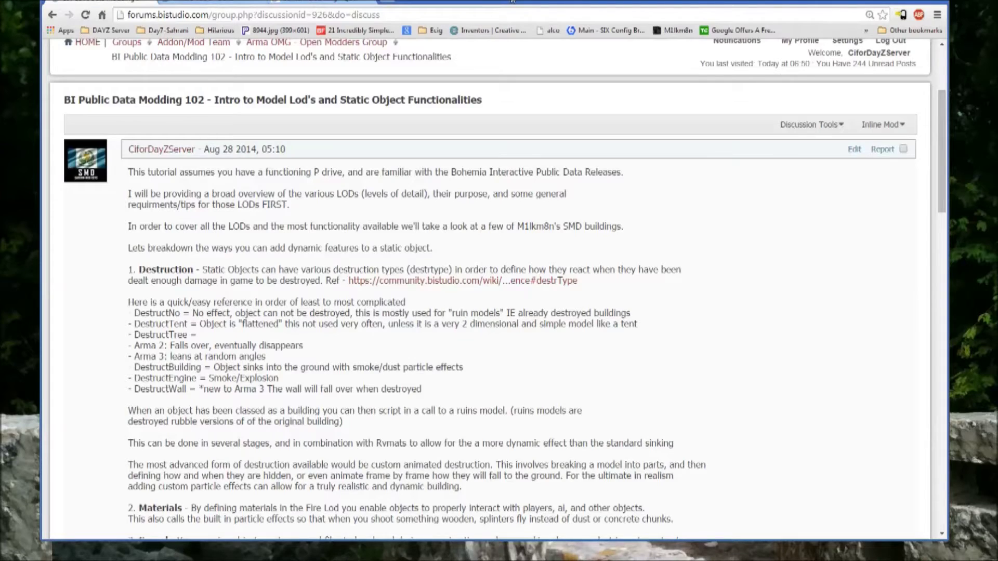
drag(512, 0, 511, 12)
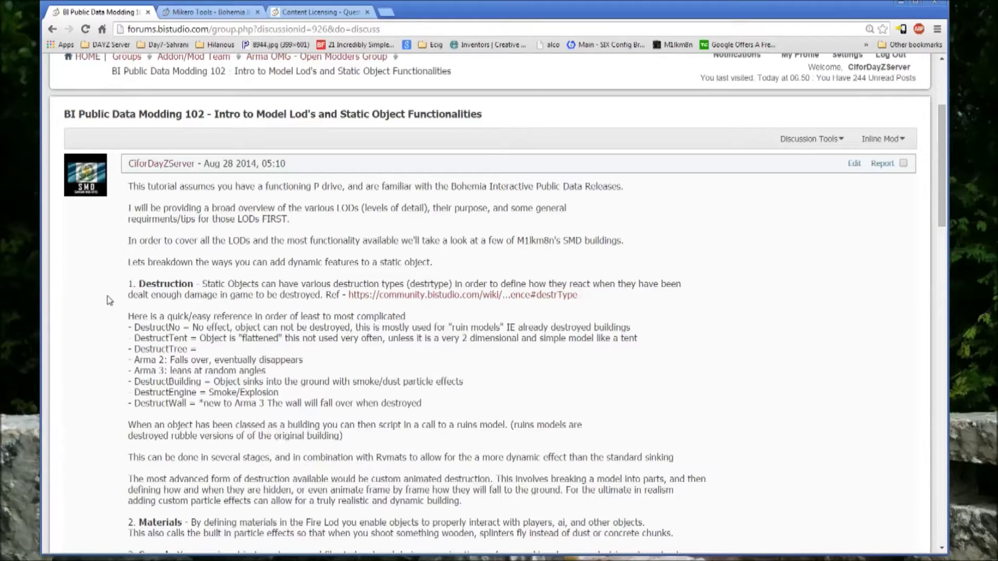
scroll(110, 303, down, 1)
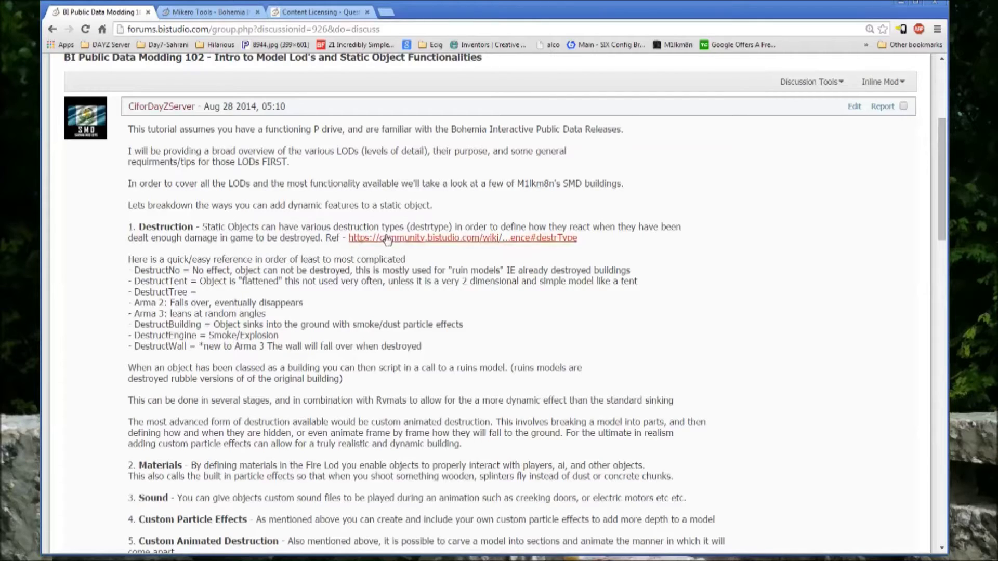
- Open the destrType wiki reference from the Destruction item in a new tab
drag(408, 227, 450, 228)
click(397, 261)
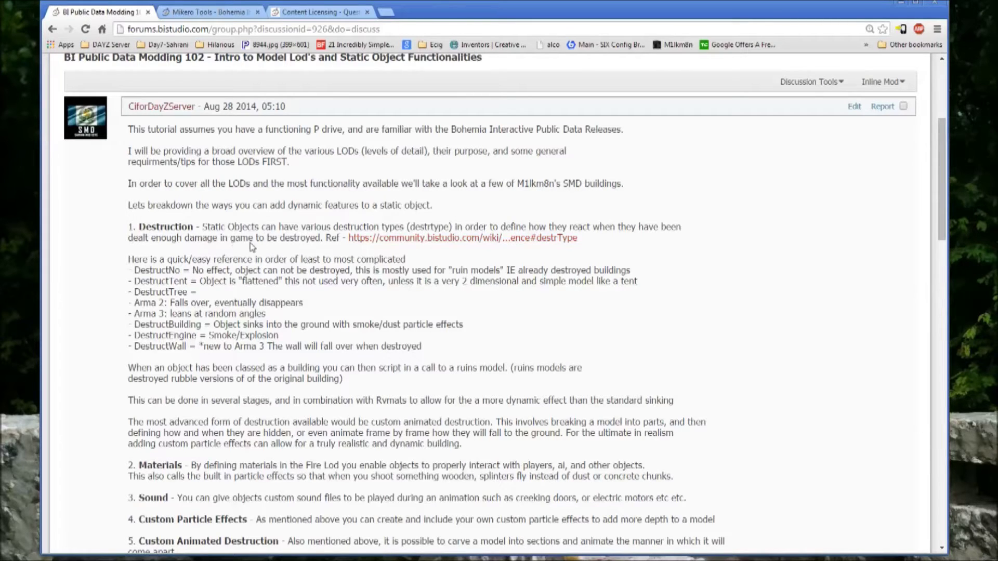
right_click(414, 242)
click(442, 248)
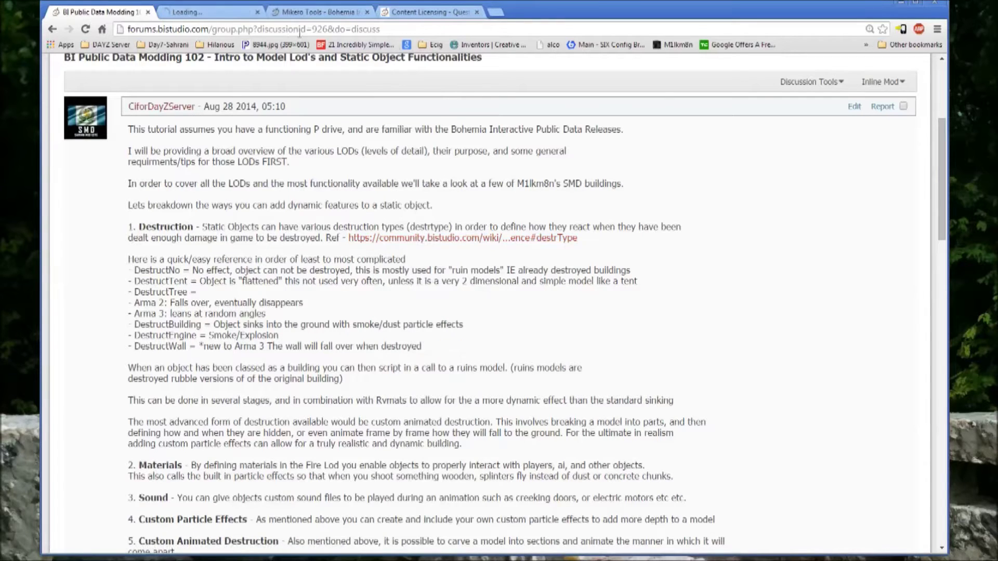
- Read the destrType entry on the CfgVehicles Config Reference wiki page, then go back to the forum thread
click(210, 12)
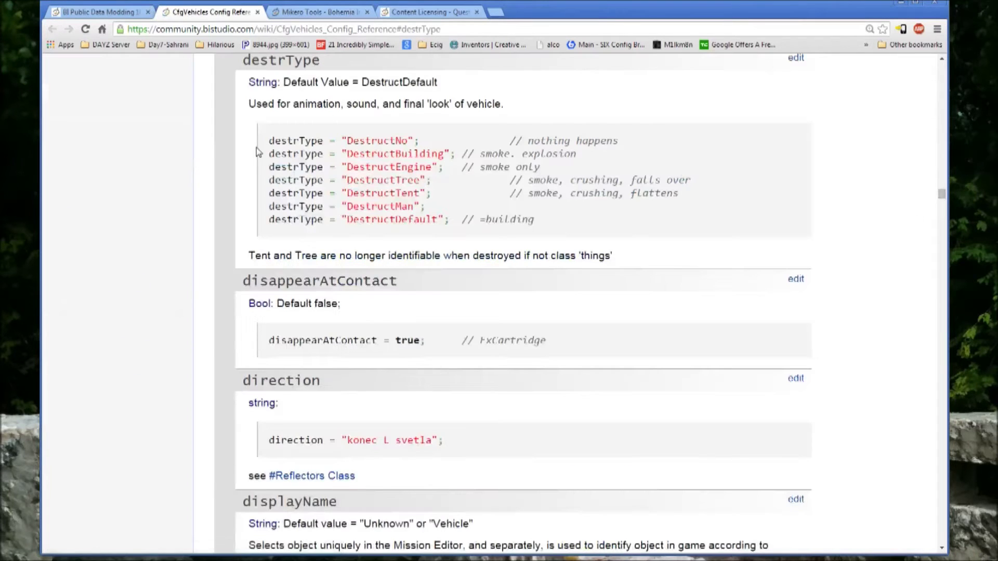
scroll(238, 150, up, 1)
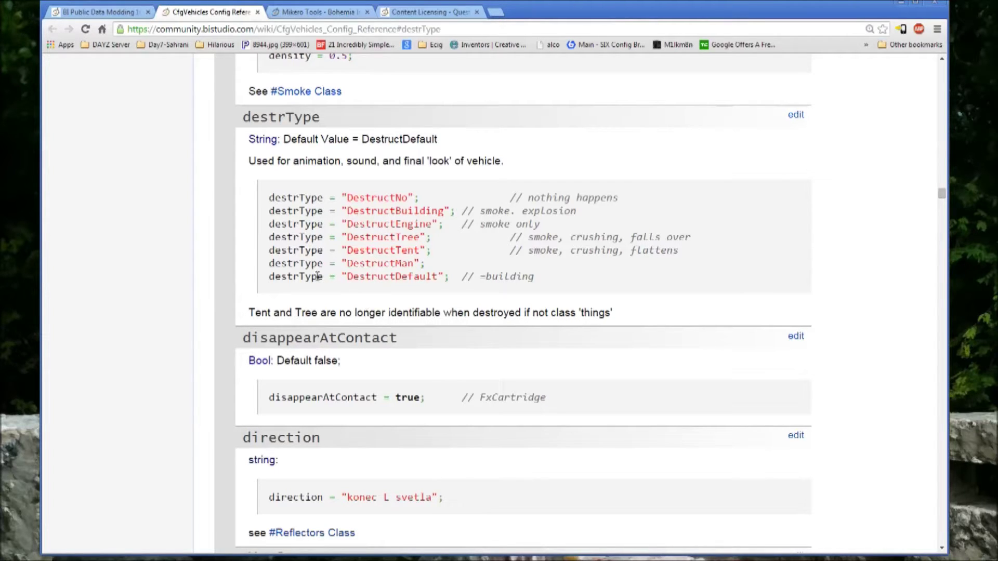
scroll(313, 277, down, 3)
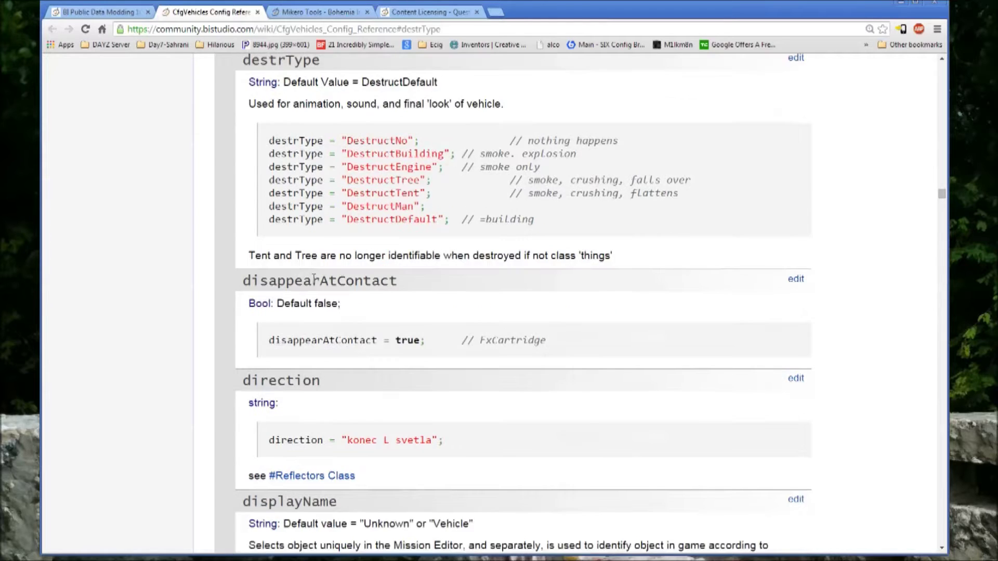
scroll(314, 277, up, 3)
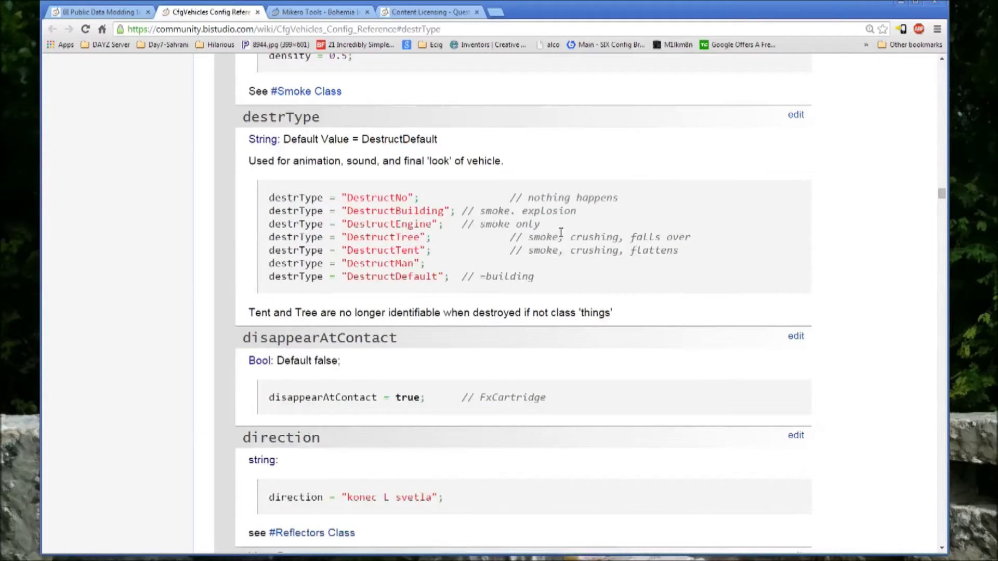
click(136, 12)
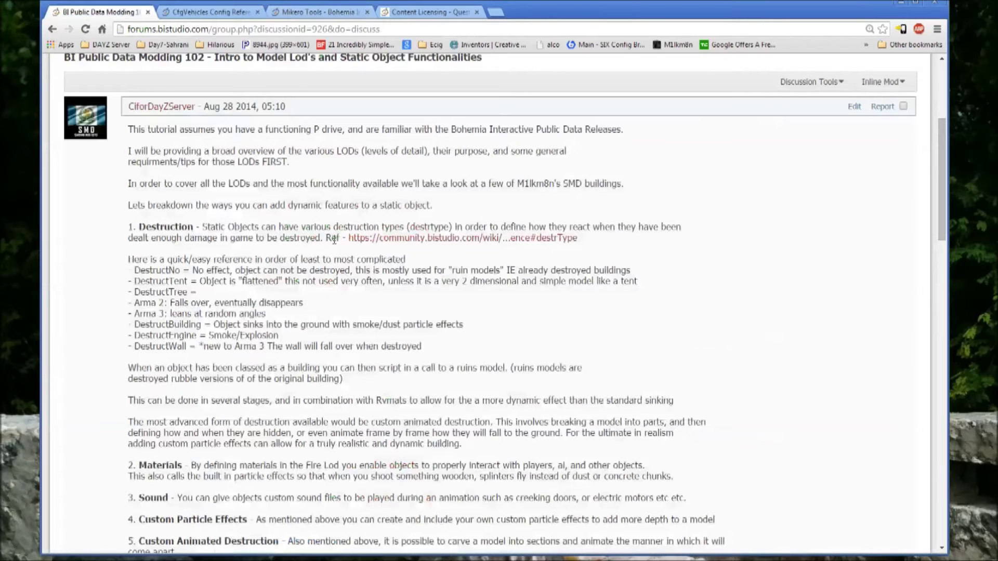
scroll(298, 255, down, 1)
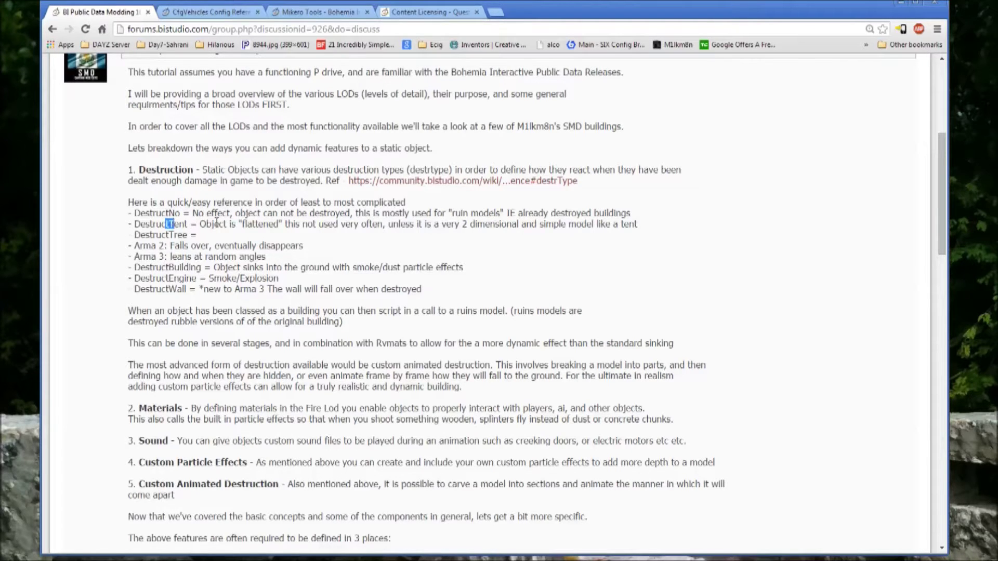
drag(295, 224, 451, 224)
click(313, 221)
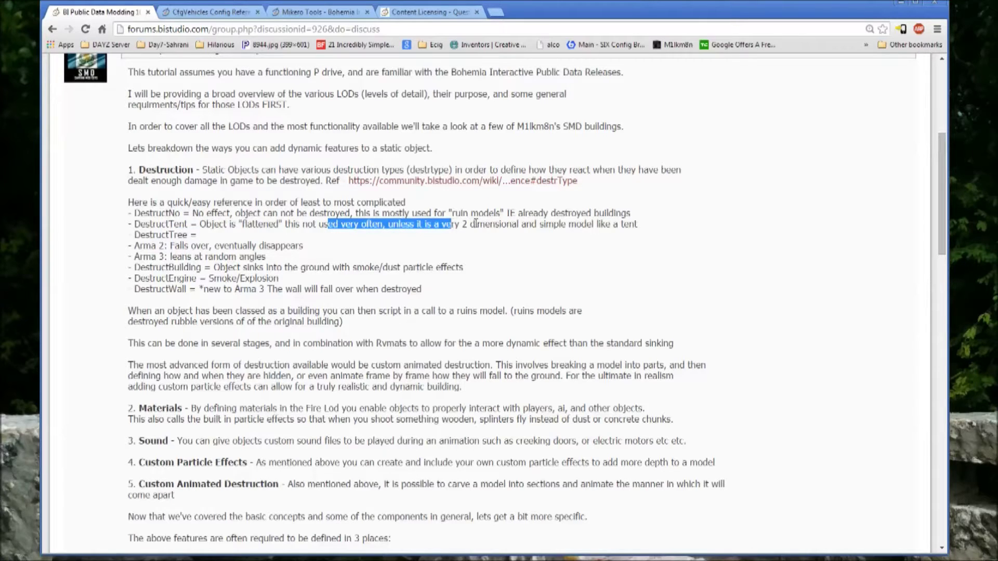
click(522, 223)
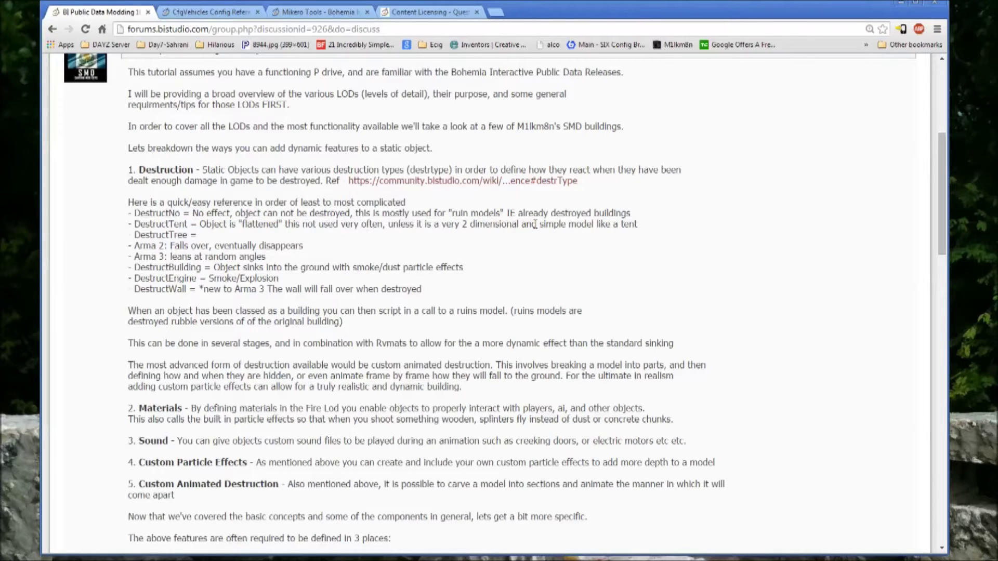
drag(133, 246, 277, 256)
click(151, 254)
drag(170, 246, 223, 260)
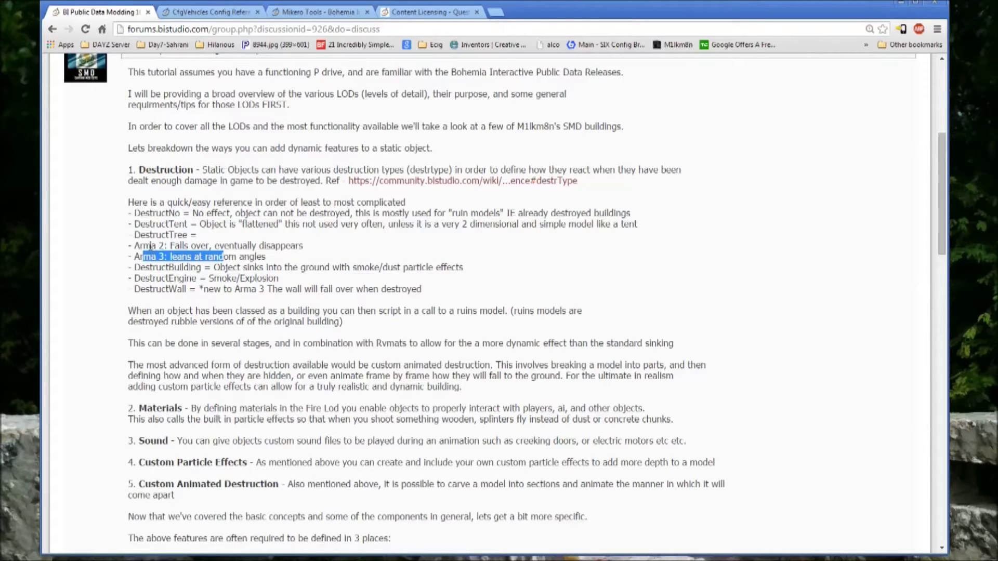
drag(151, 245, 207, 244)
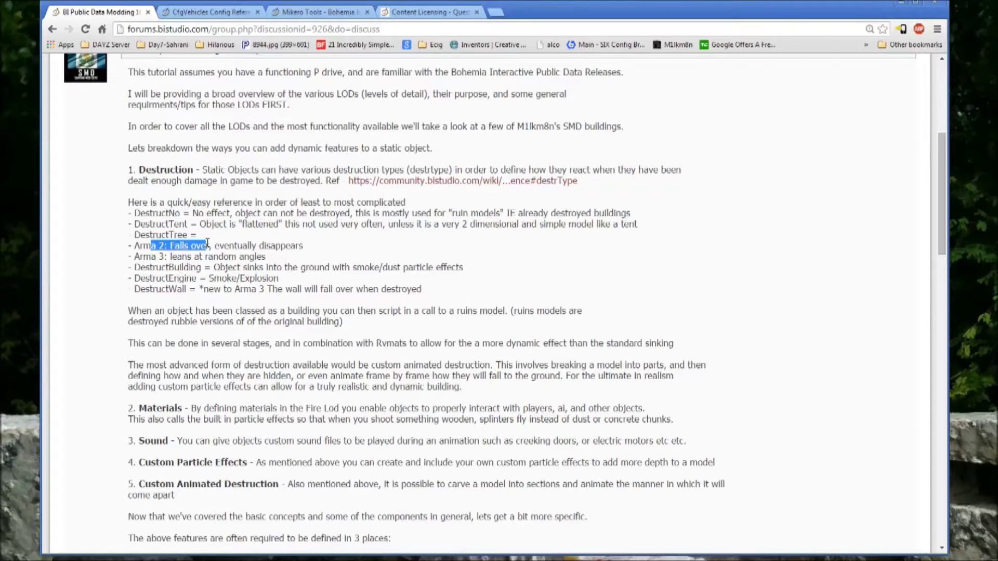
double_click(161, 234)
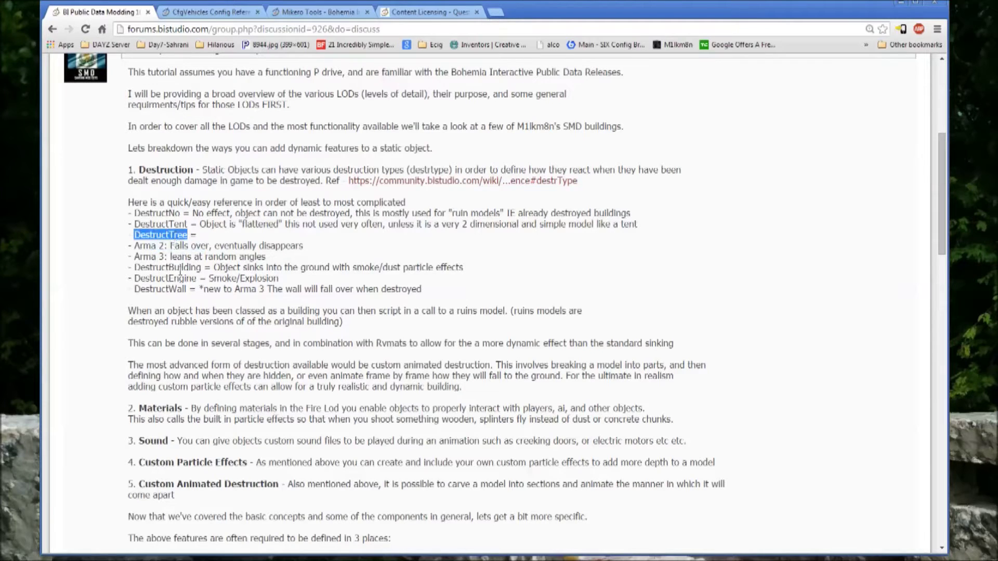
click(172, 291)
double_click(172, 291)
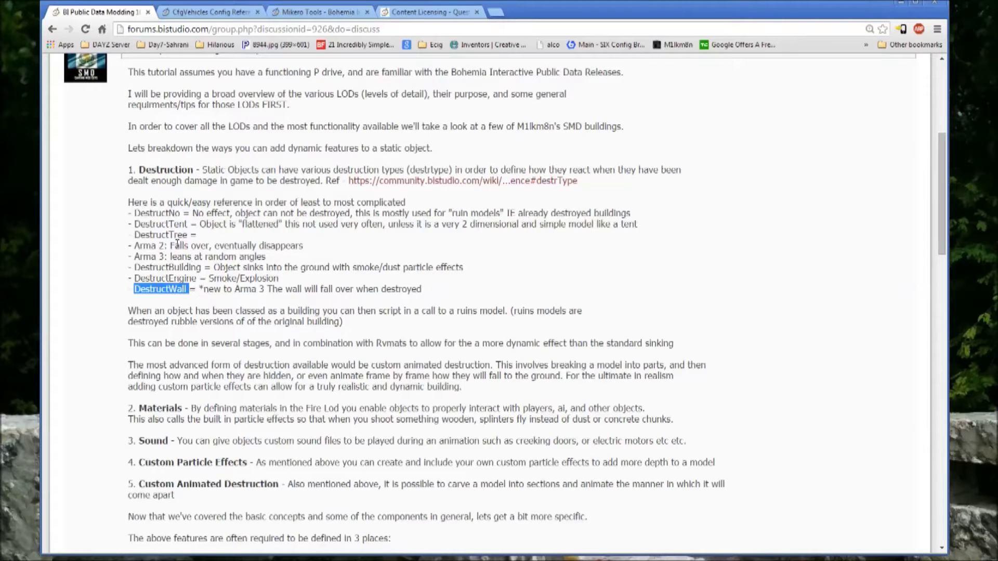
click(162, 270)
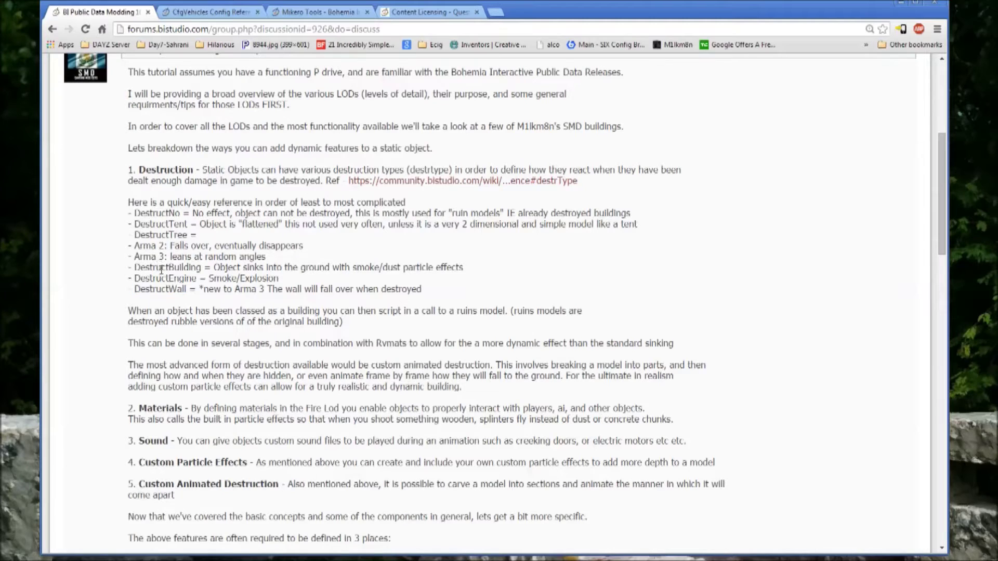
drag(161, 270, 182, 270)
click(182, 270)
drag(266, 268, 427, 269)
drag(174, 268, 418, 270)
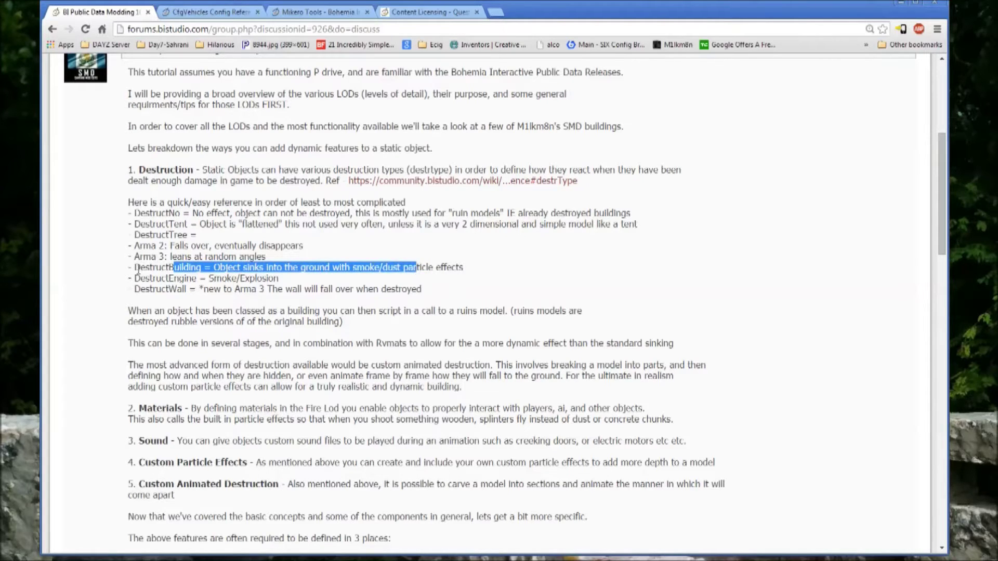
triple_click(139, 268)
click(262, 271)
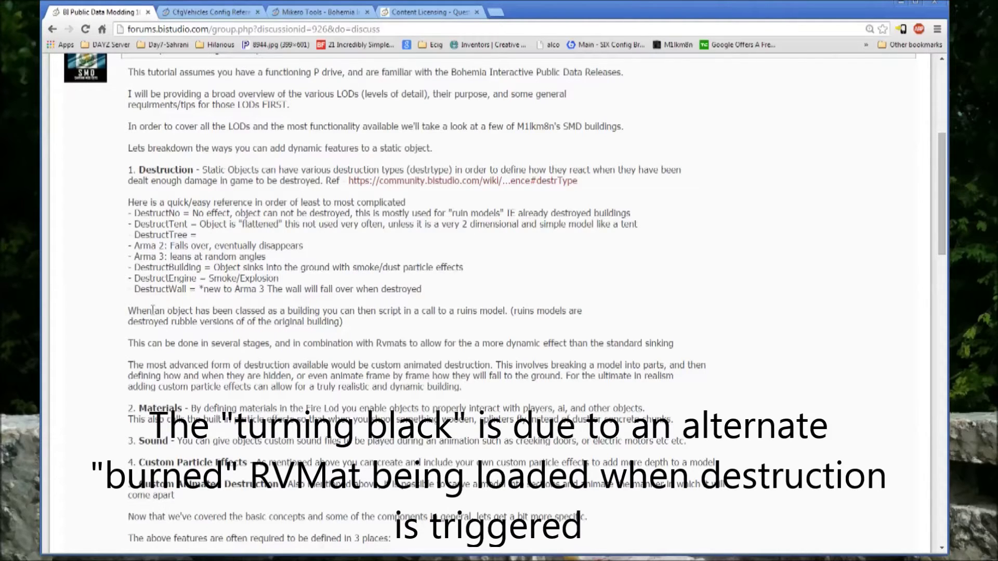
scroll(152, 311, down, 2)
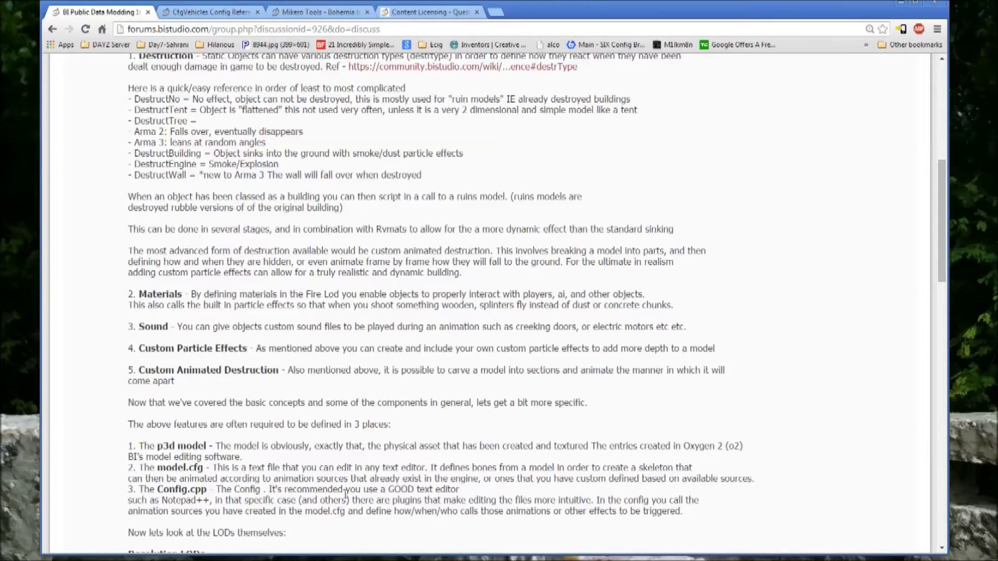
key(alt+Tab)
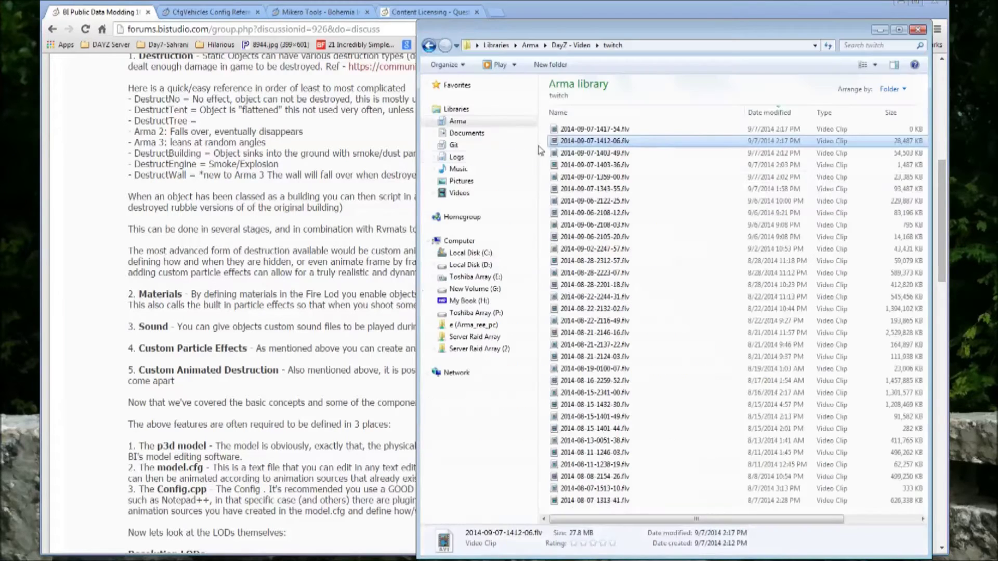
- Open smd_dum_olez_istan2_open2_dam.p3d from P:\SMD_sahrani_artif_obj\buildings
click(484, 315)
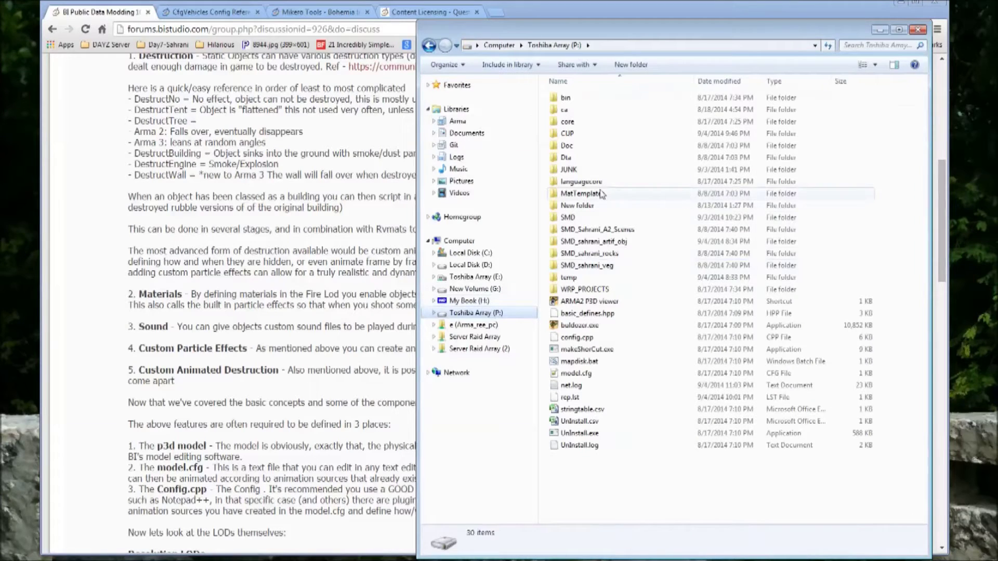
double_click(603, 243)
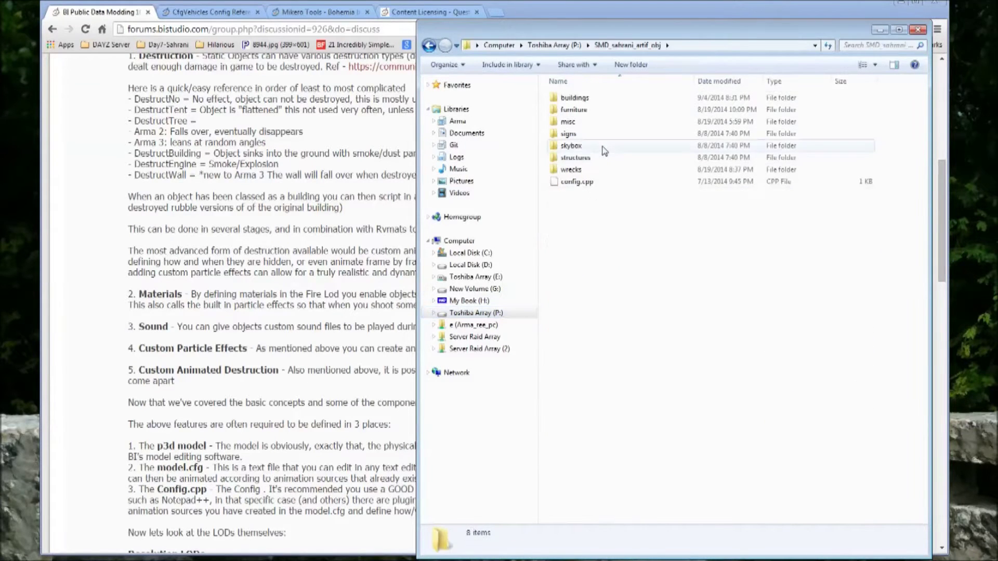
click(578, 100)
double_click(578, 100)
click(650, 362)
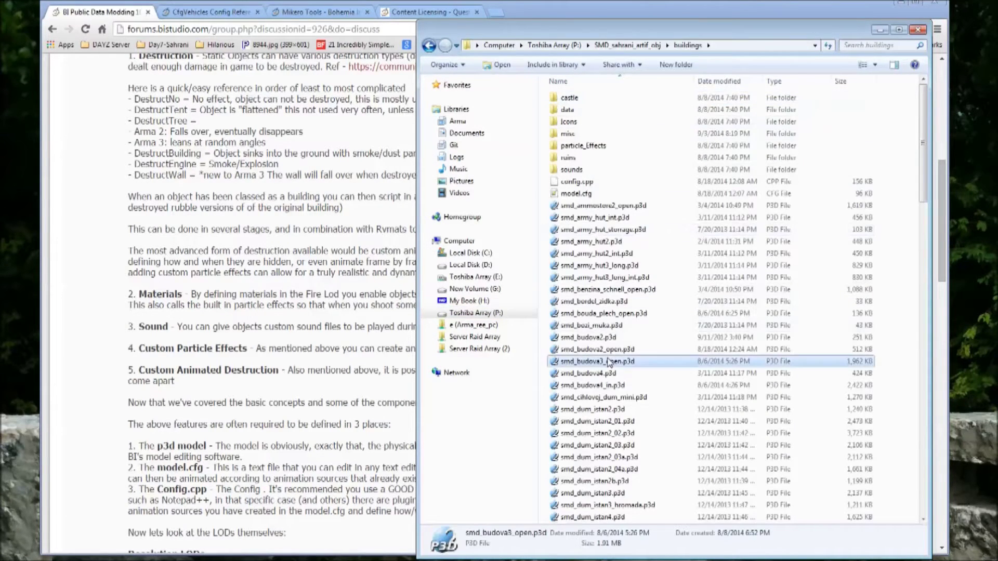
scroll(665, 352, down, 7)
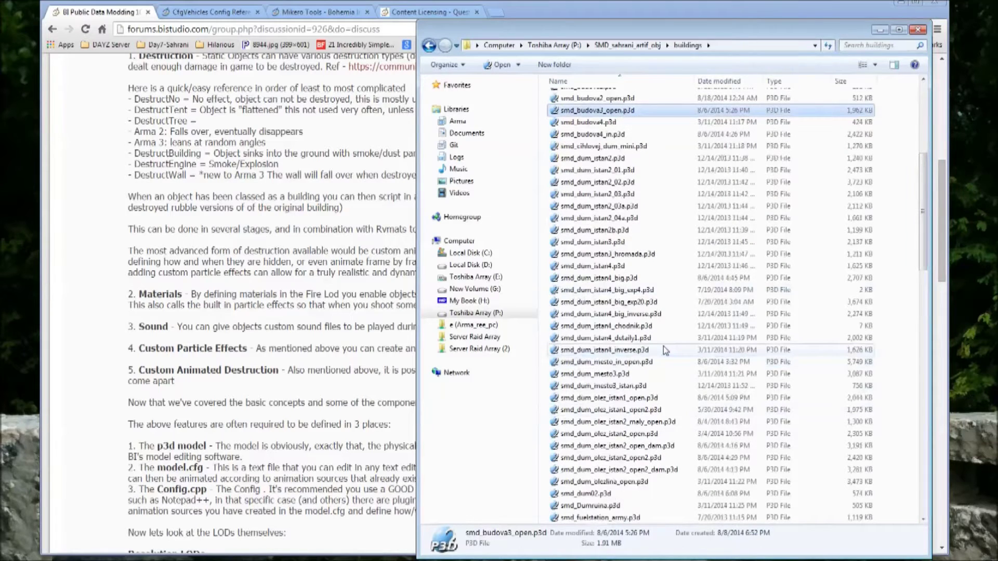
click(577, 471)
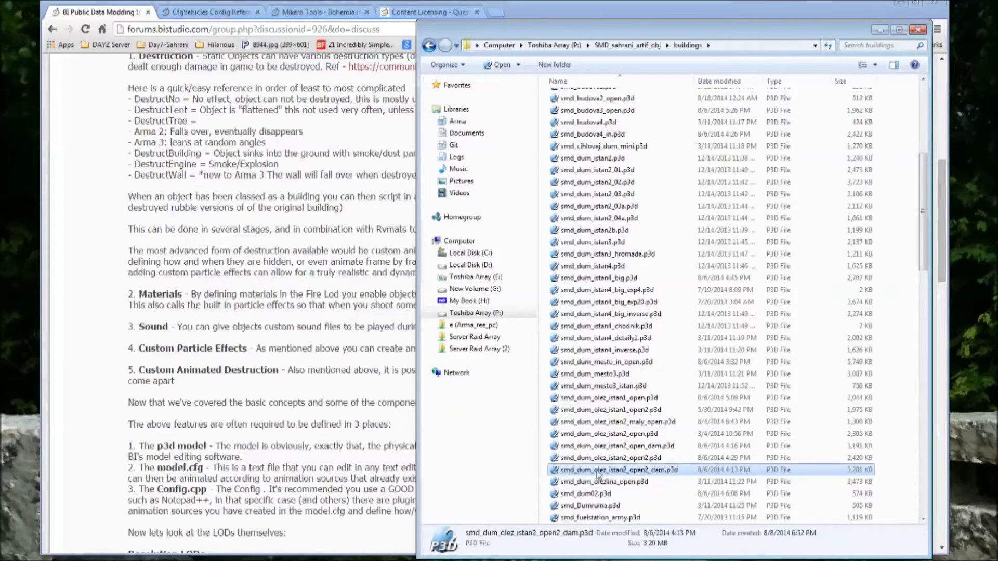
double_click(654, 474)
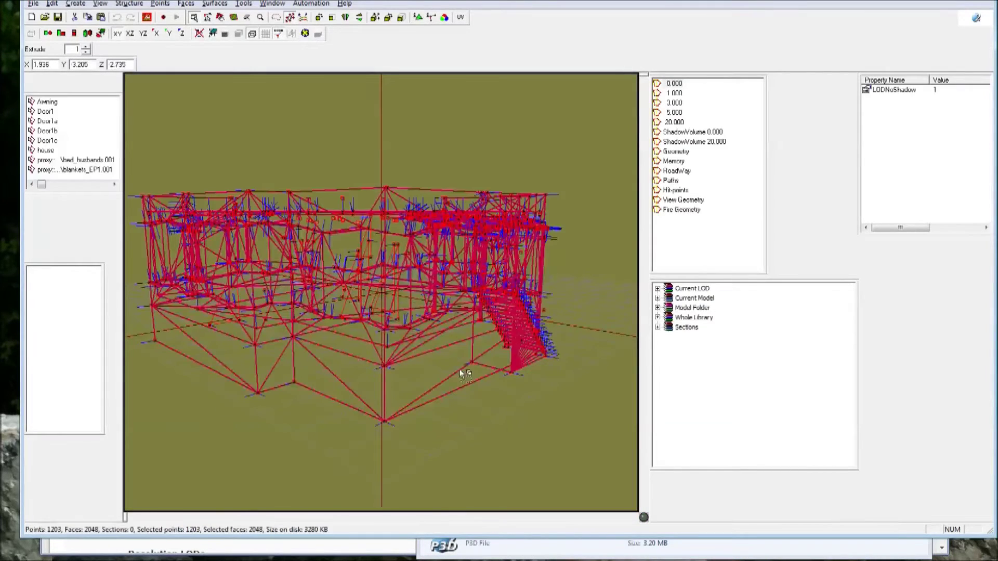
- Load the damaged house model in Oxygen 2 and orbit to a top-down plan view
right_drag(375, 286, 466, 375)
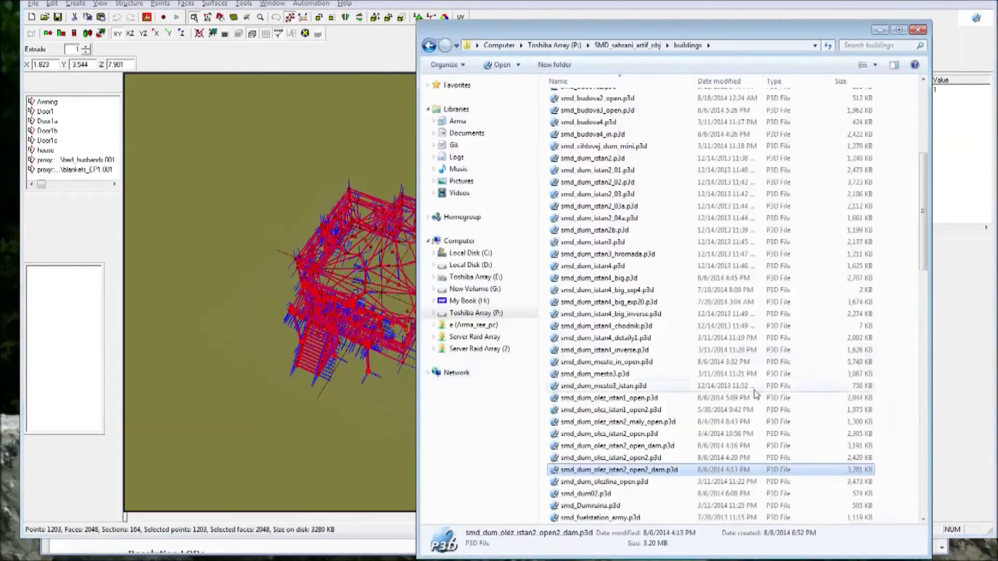
double_click(614, 457)
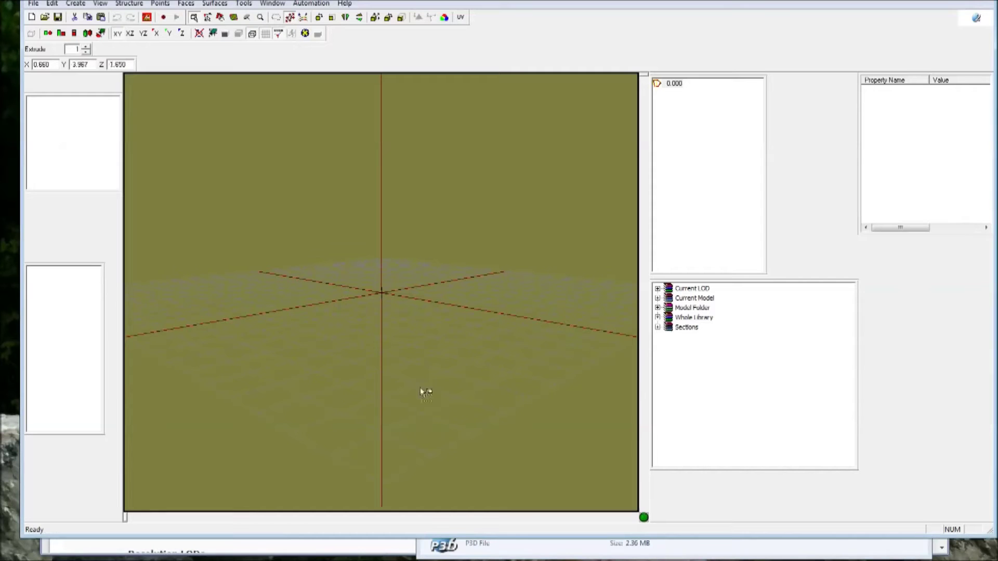
right_drag(519, 267, 519, 265)
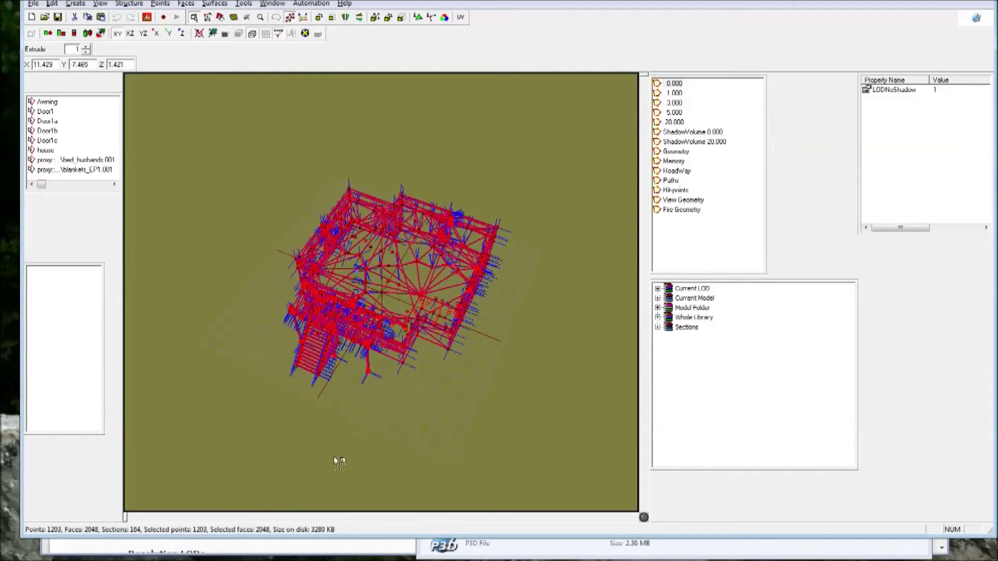
- View the house from front, top, oblique and higher three-quarter angles
key(KP_8)
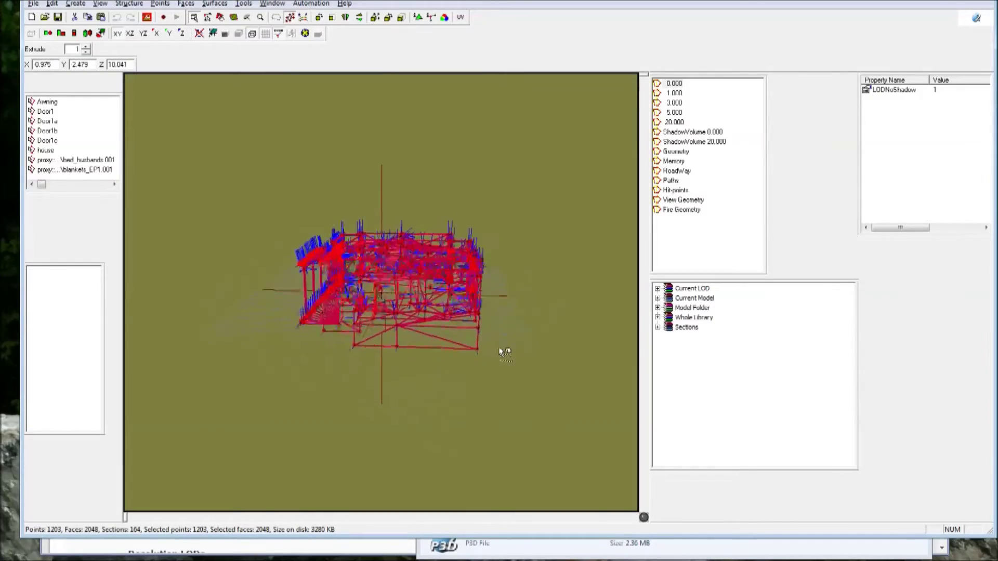
key(KP_2)
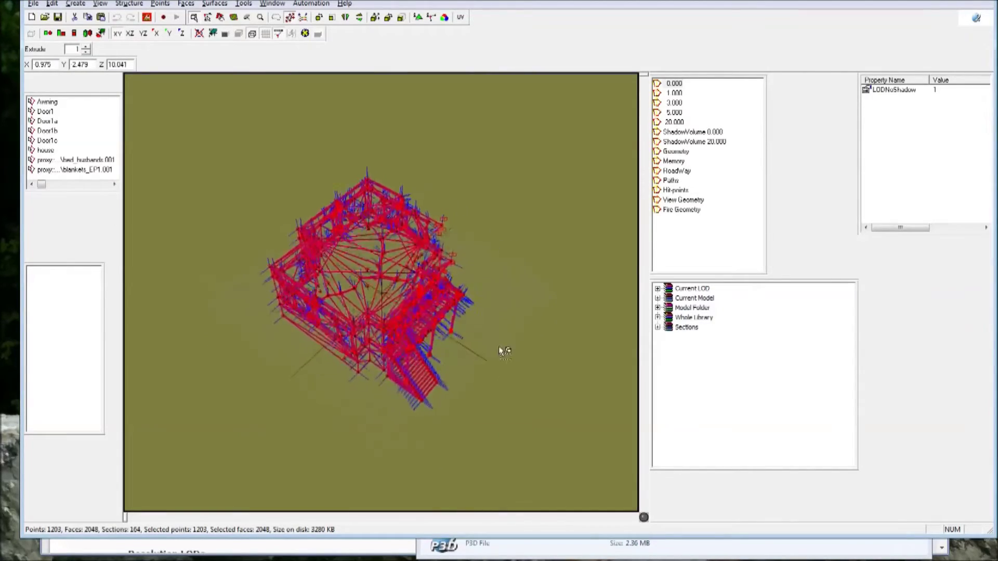
scroll(505, 352, up, 5)
scroll(503, 351, up, 3)
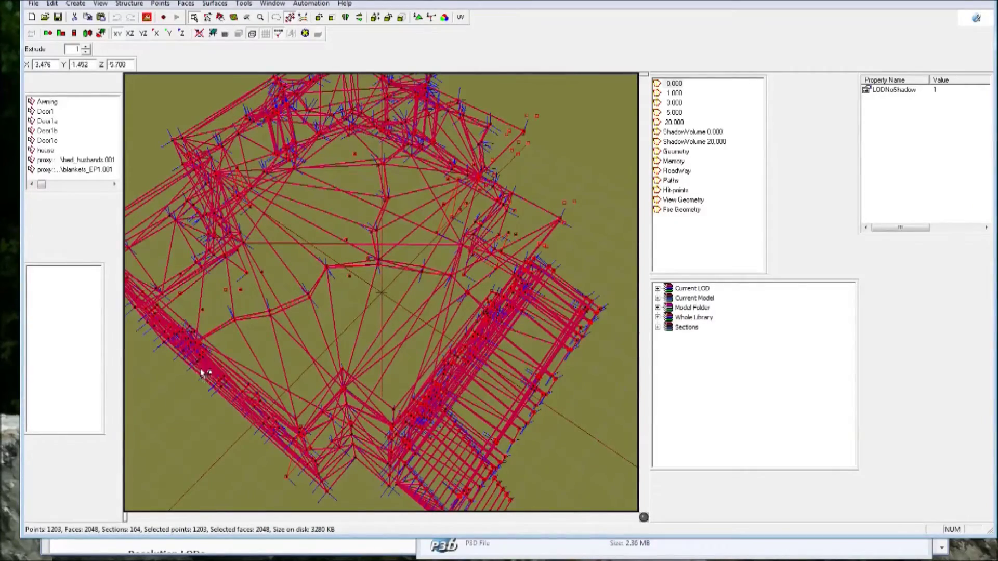
right_drag(206, 374, 201, 439)
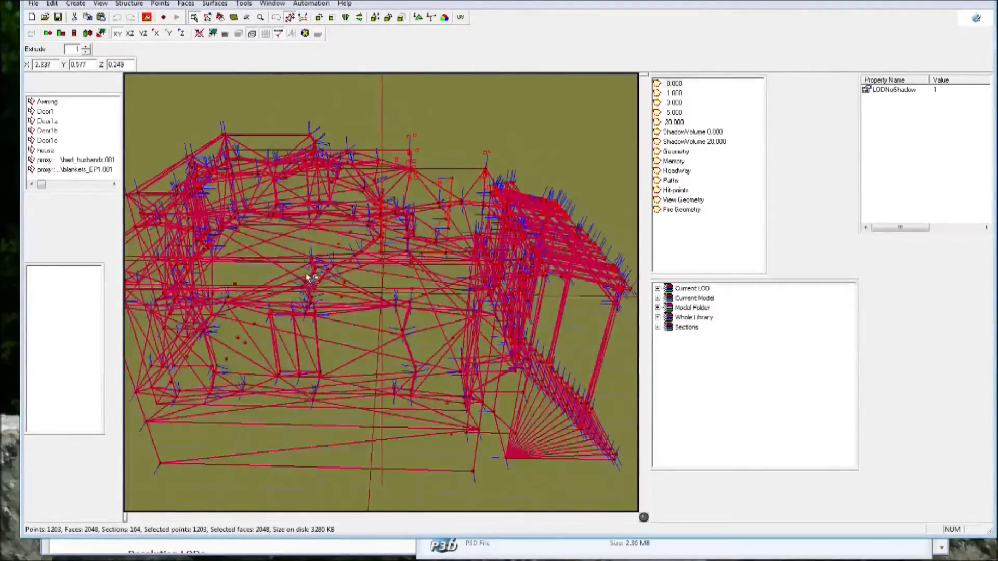
right_drag(401, 296, 427, 455)
scroll(427, 456, down, 5)
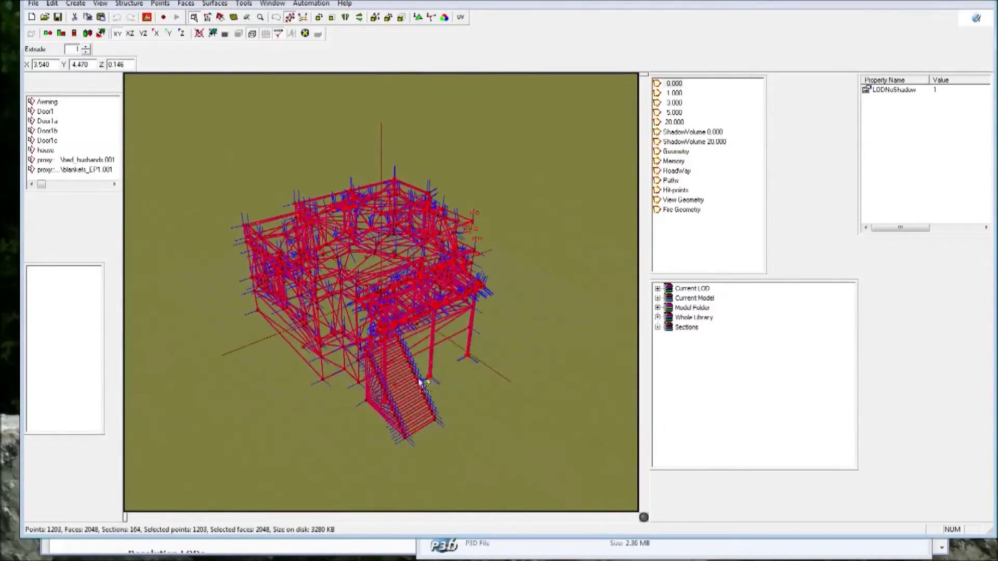
- Switch to the Hit-points LOD and orbit its wireframe from level and higher views
click(676, 190)
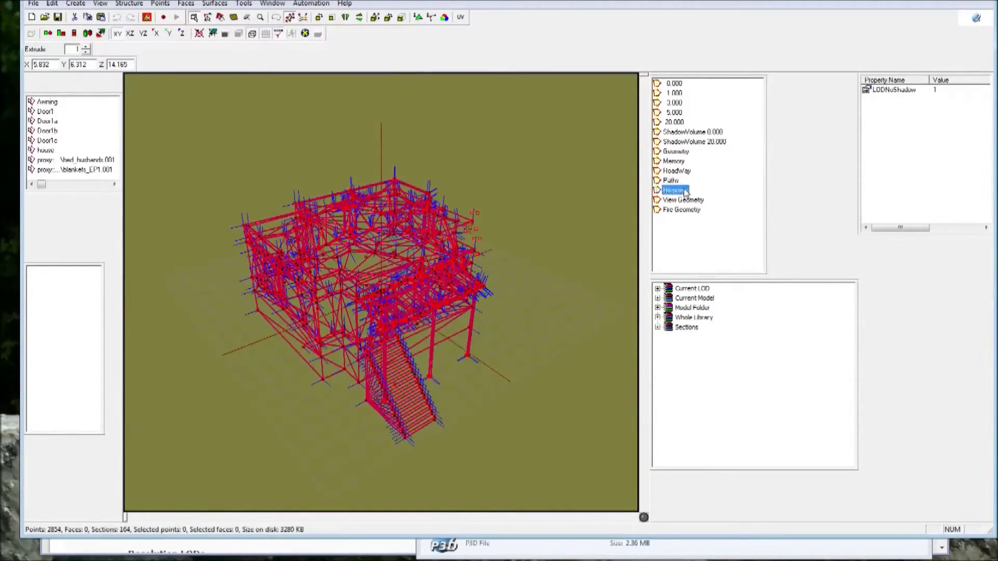
right_drag(363, 332, 387, 343)
right_drag(495, 346, 332, 499)
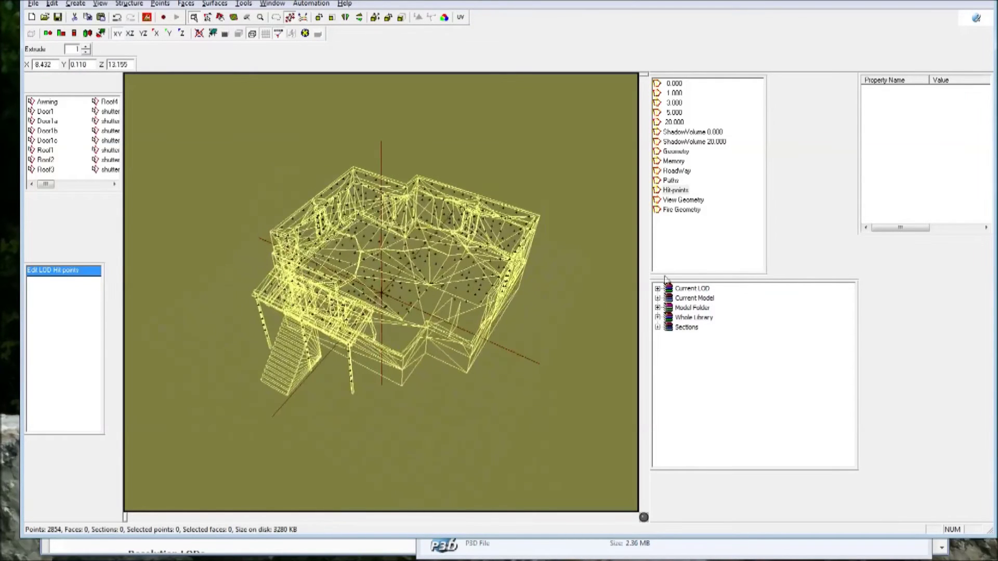
click(667, 191)
right_drag(632, 234, 423, 365)
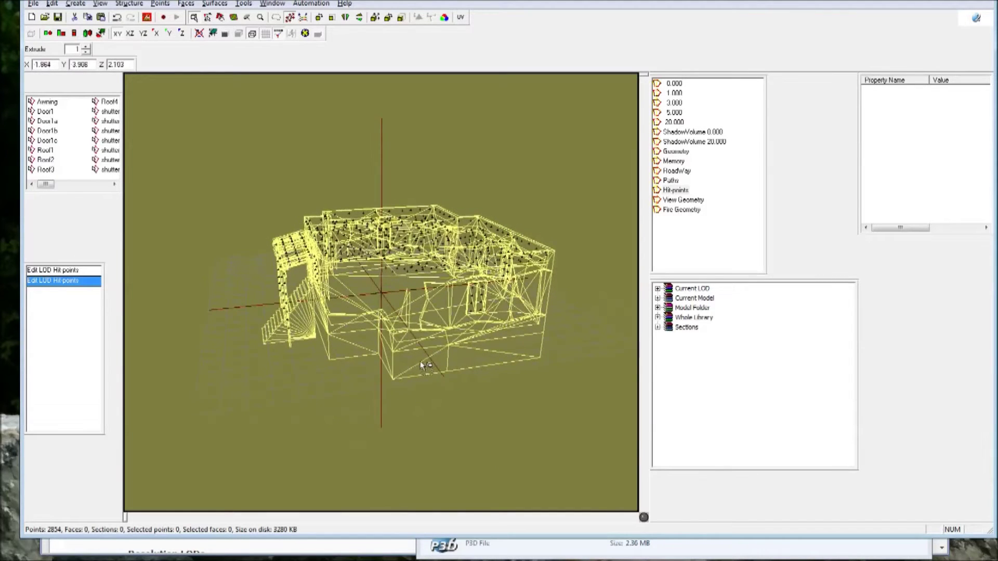
- Return to the 0.000 LOD, select all, unhide everything, then deselect all
click(673, 87)
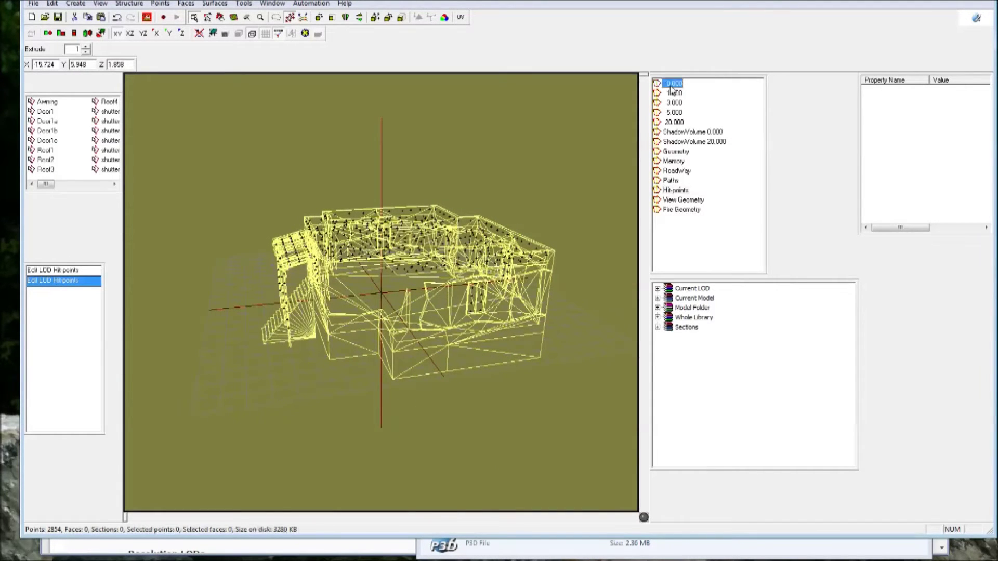
right_drag(461, 350, 457, 357)
key(ctrl+a)
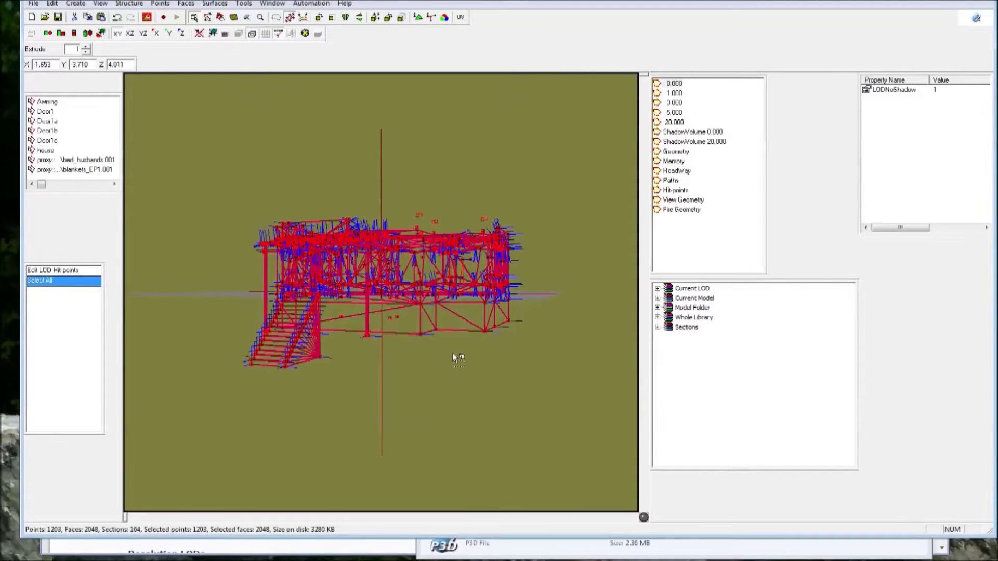
key(ctrl+a)
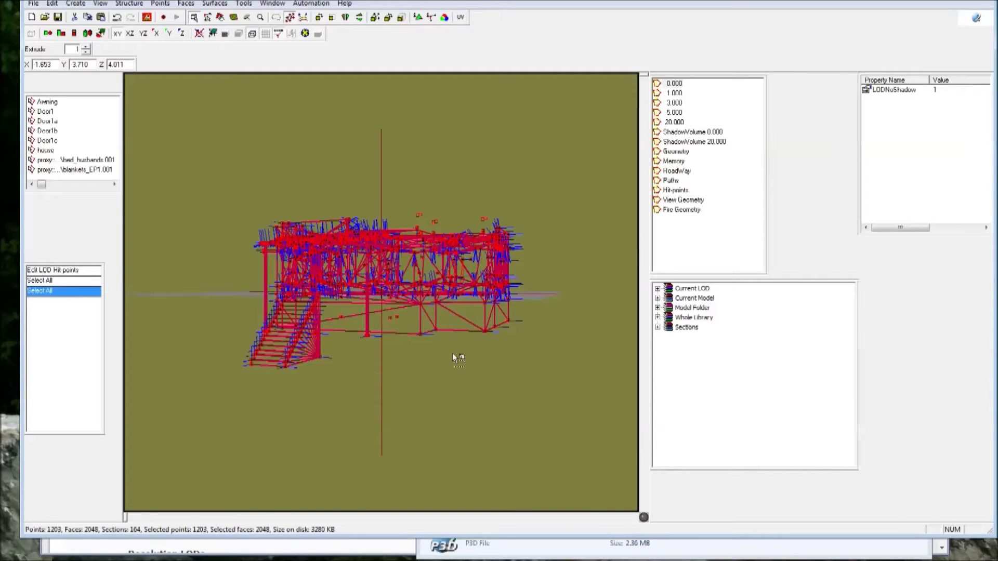
key(alt+h)
click(546, 250)
right_drag(546, 250, 586, 357)
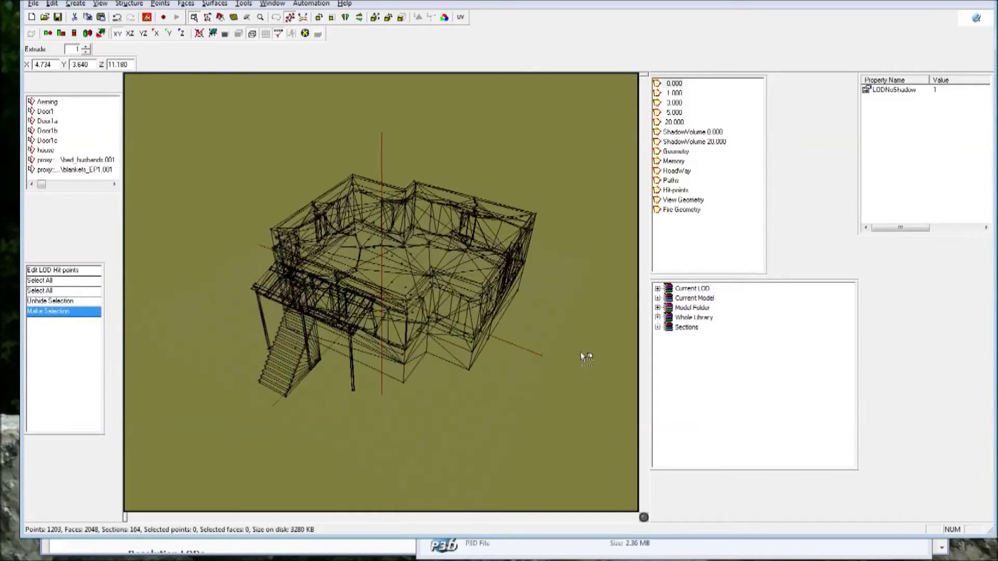
- Orbit around the house, then page the named selections to the proxy, lantern and Roof entries
scroll(586, 358, up, 3)
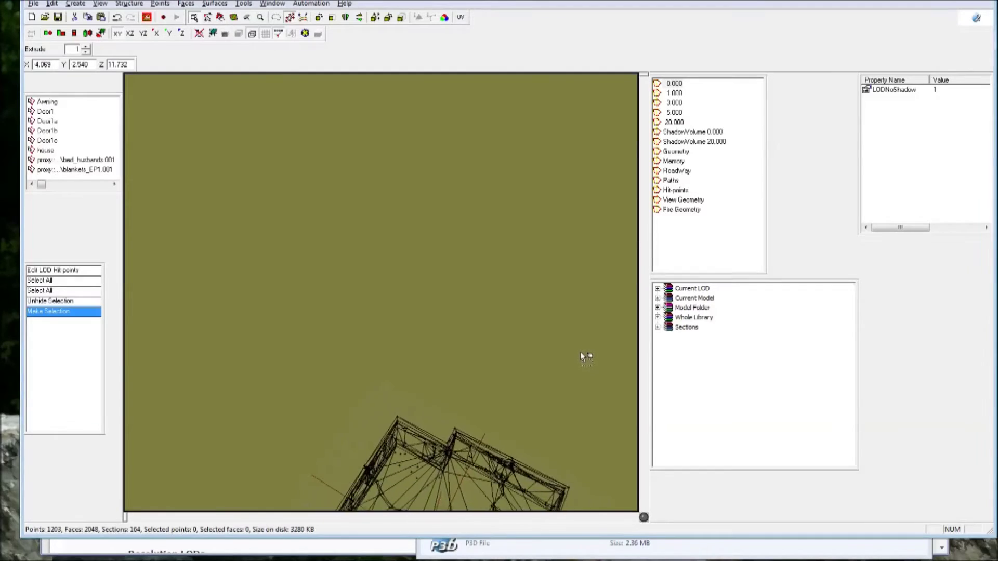
scroll(586, 358, down, 5)
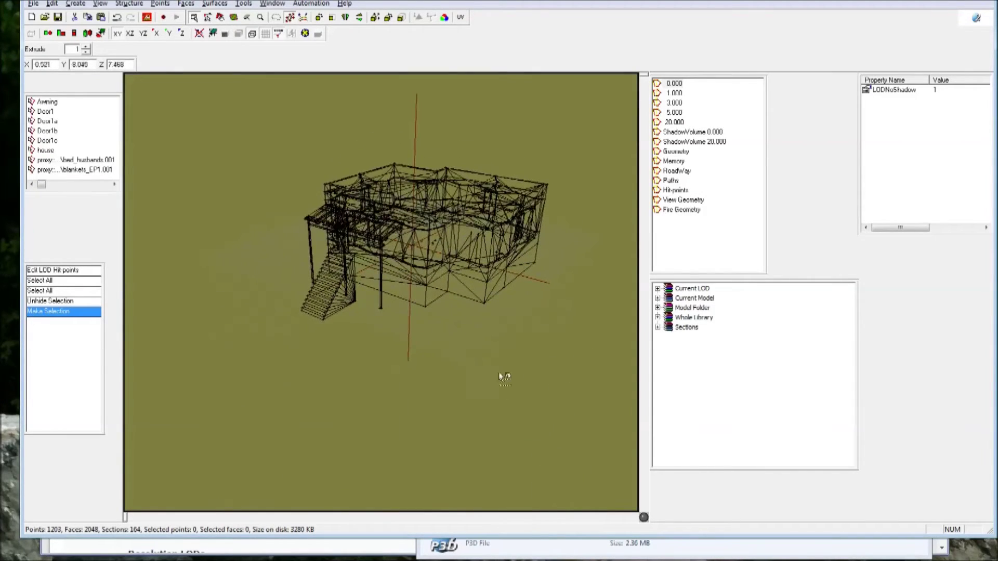
right_drag(475, 385, 456, 394)
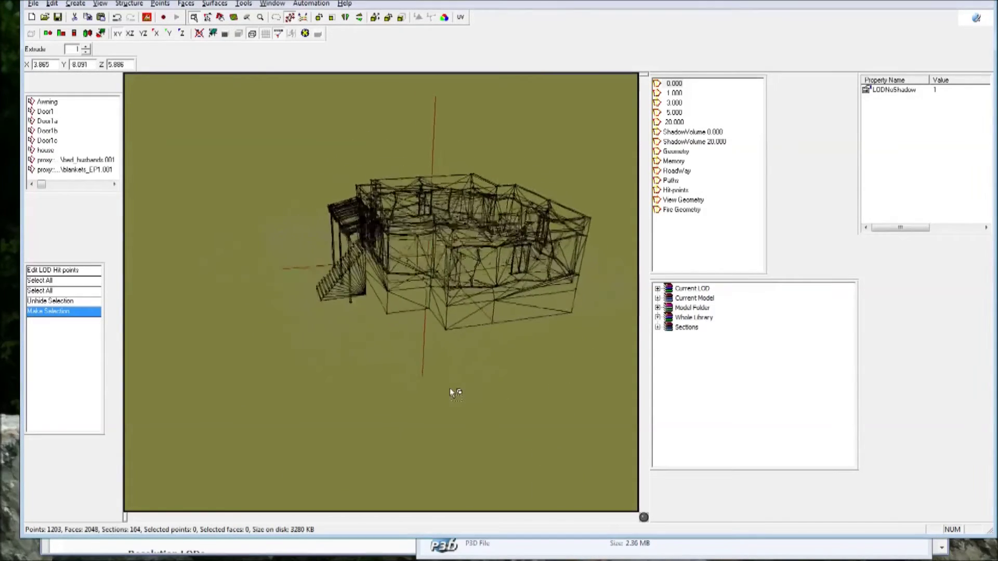
key(KP_4)
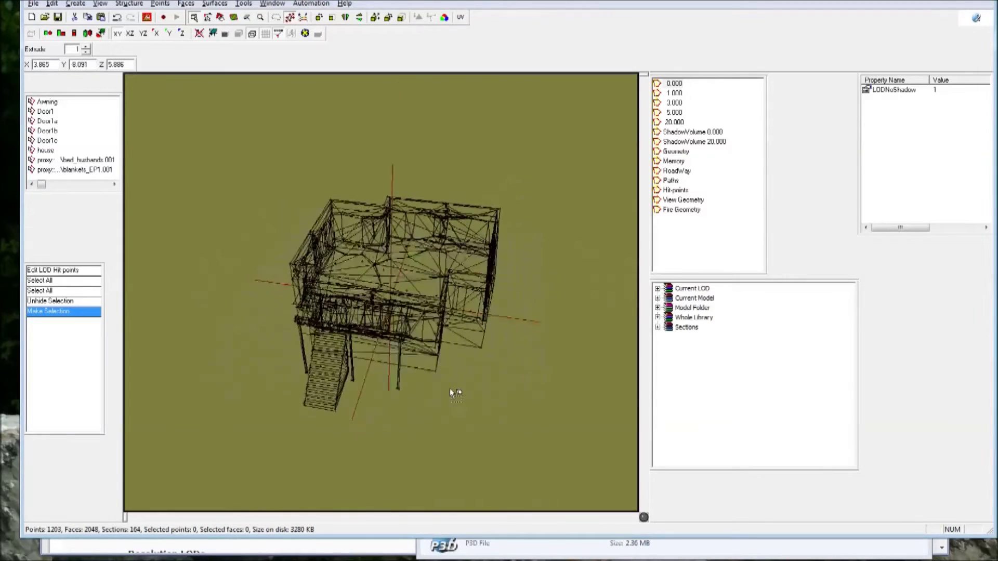
key(KP_4)
key(KP_4)
key(KP_4)
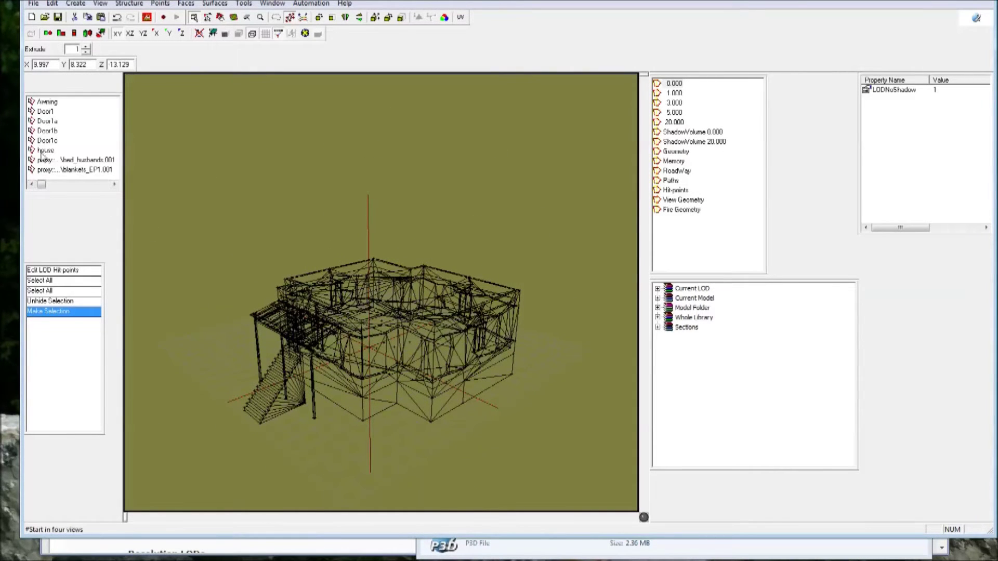
click(66, 184)
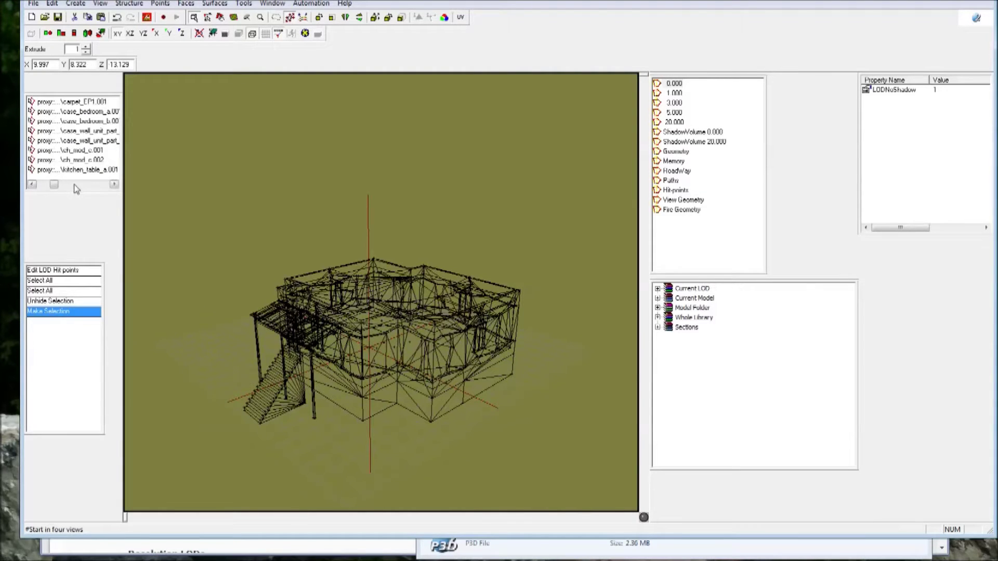
click(73, 184)
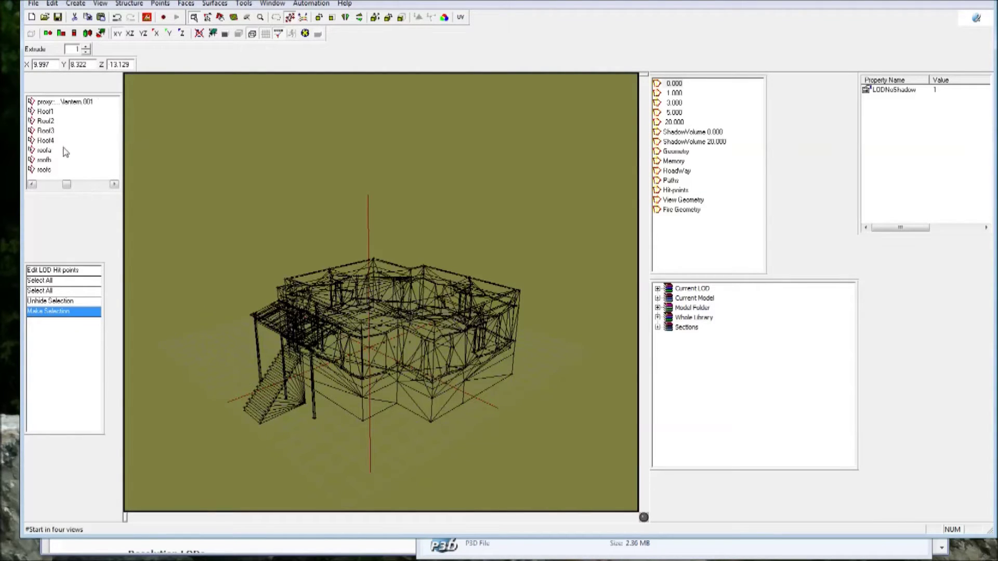
- Select Roof1 to Roof4 and roofa to roofc in turn to see which roof parts they cover
click(45, 111)
right_drag(182, 285, 183, 285)
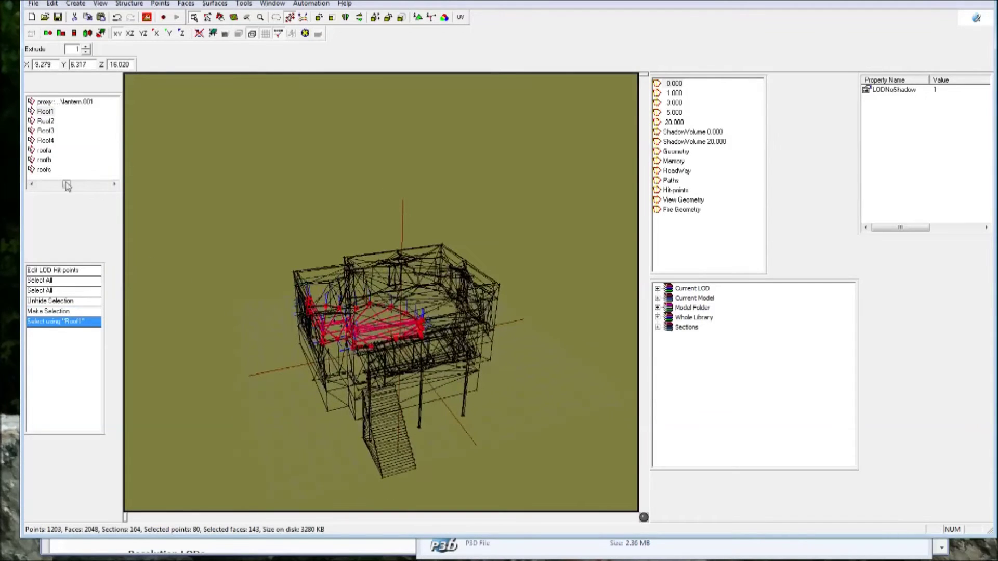
click(48, 121)
click(46, 130)
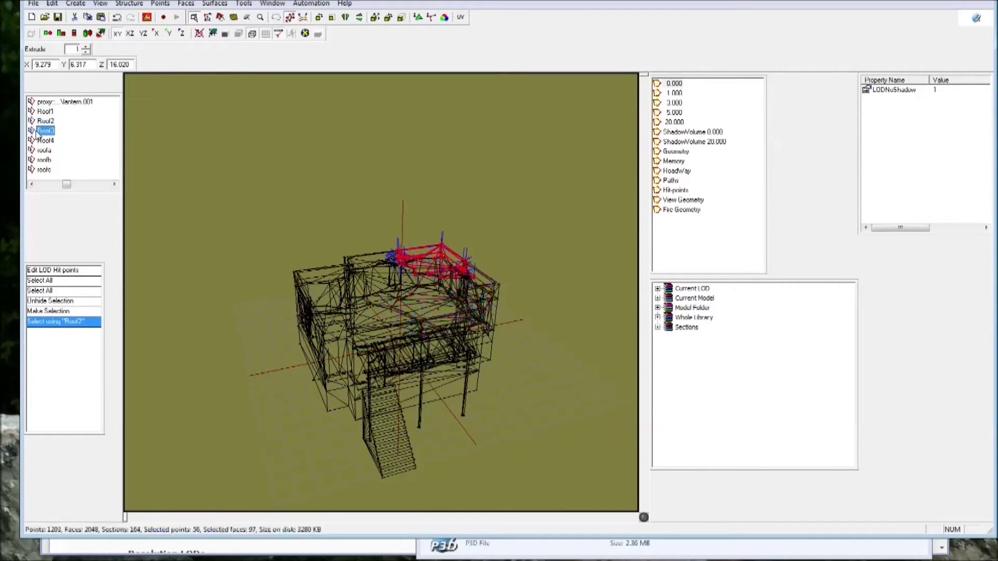
click(46, 140)
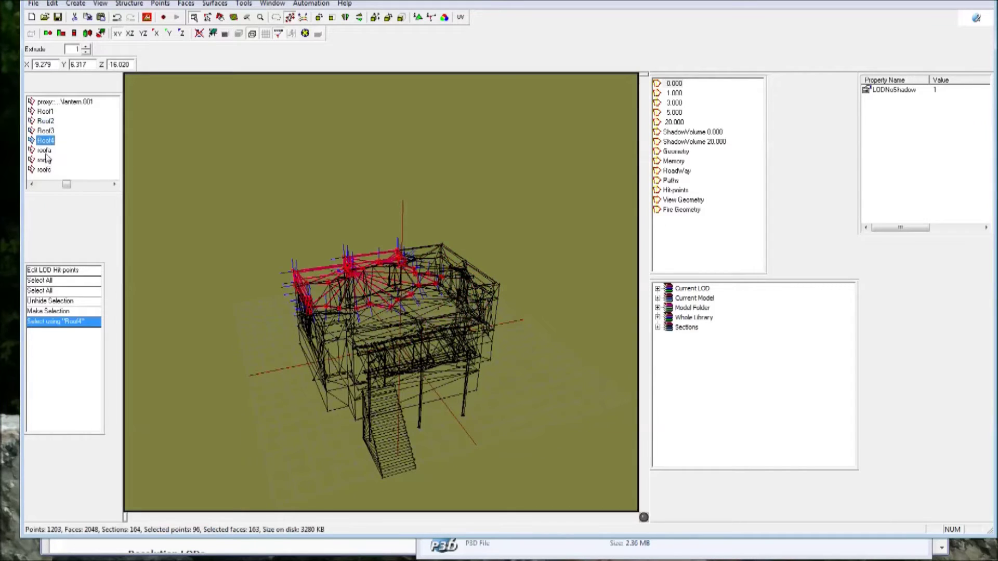
click(81, 186)
click(52, 186)
click(45, 150)
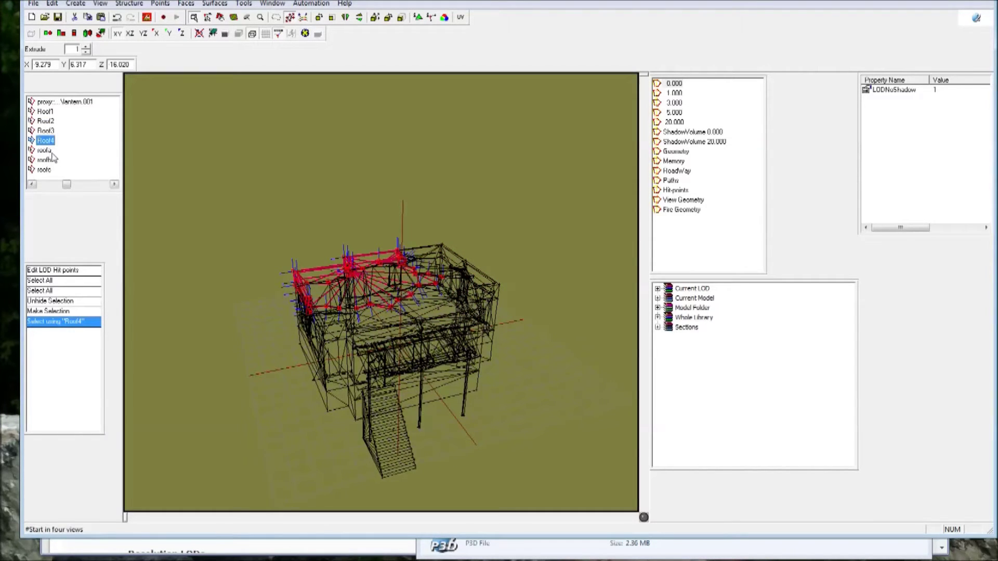
click(46, 111)
click(44, 160)
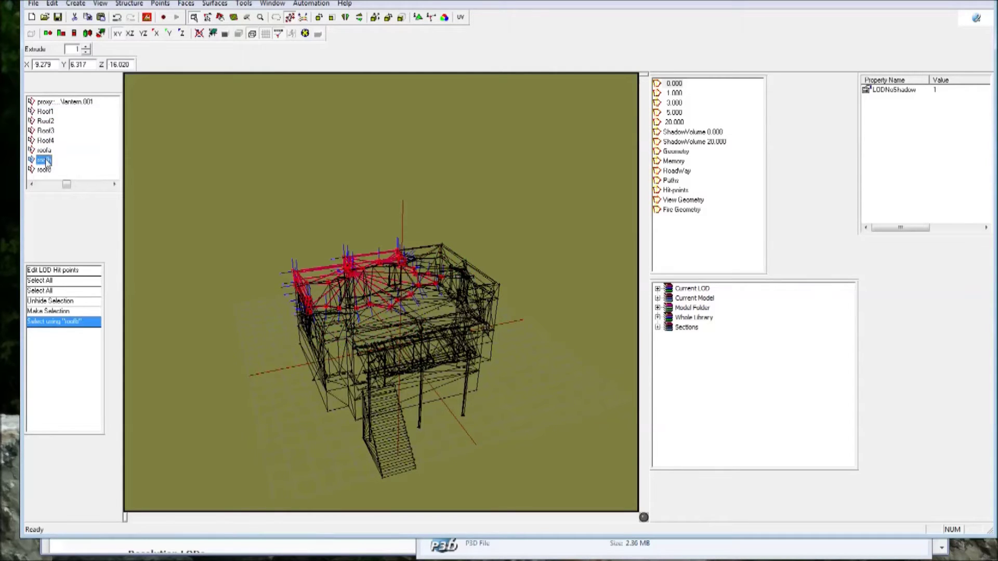
click(44, 170)
- Select wall_5, wall_6 and wall_7, orbiting to see each highlighted wall
click(85, 185)
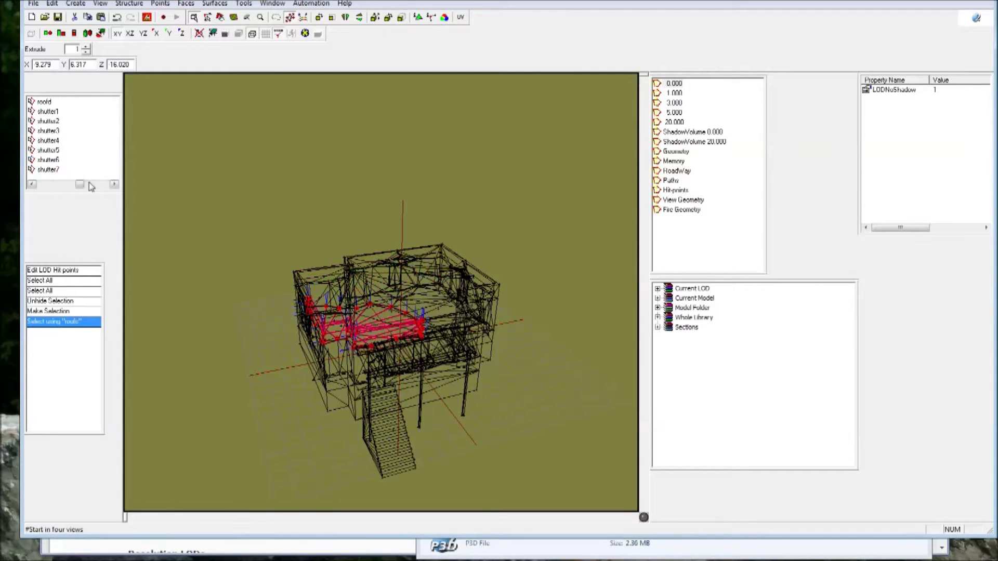
click(92, 186)
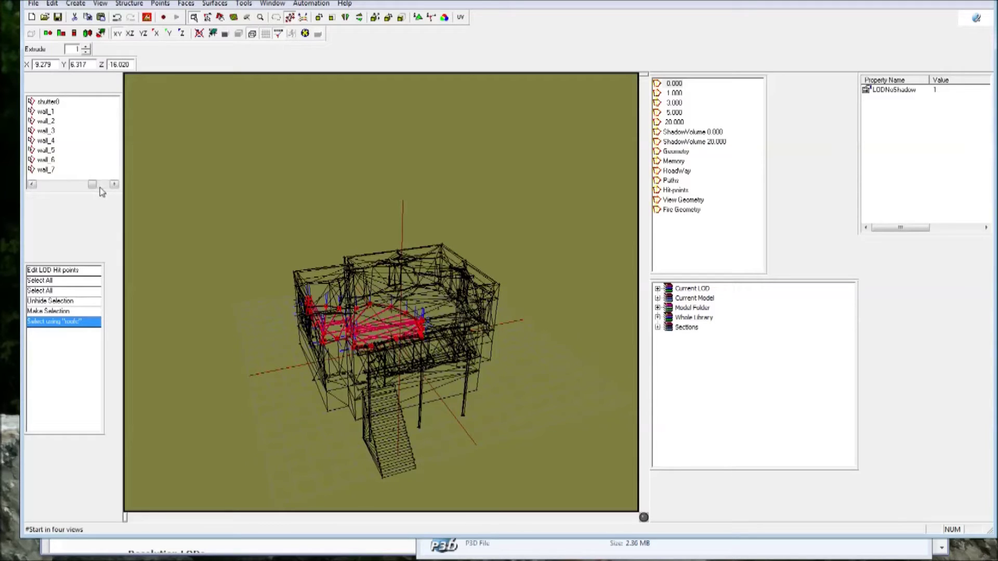
click(45, 150)
right_drag(225, 251, 227, 263)
click(46, 159)
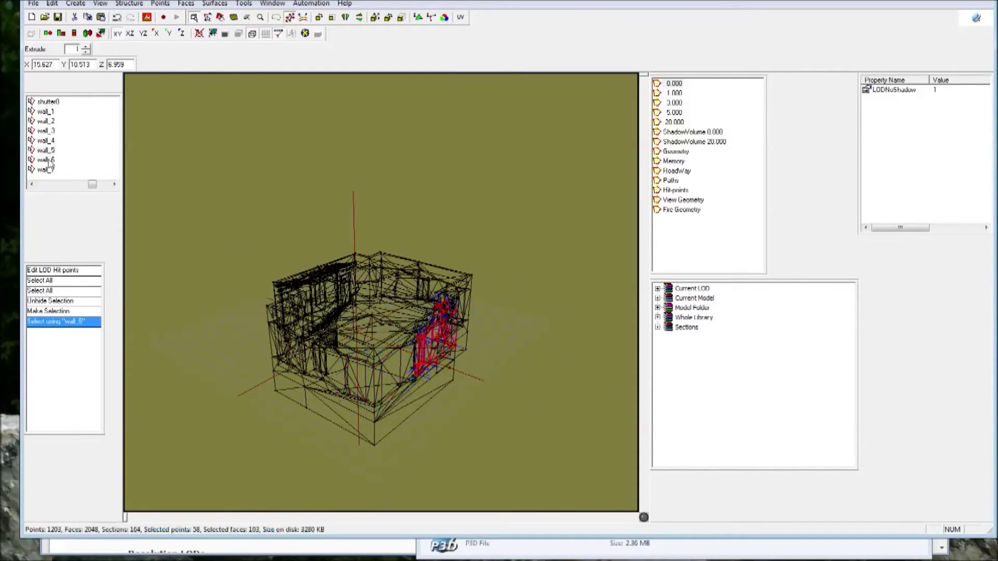
right_drag(252, 280, 261, 320)
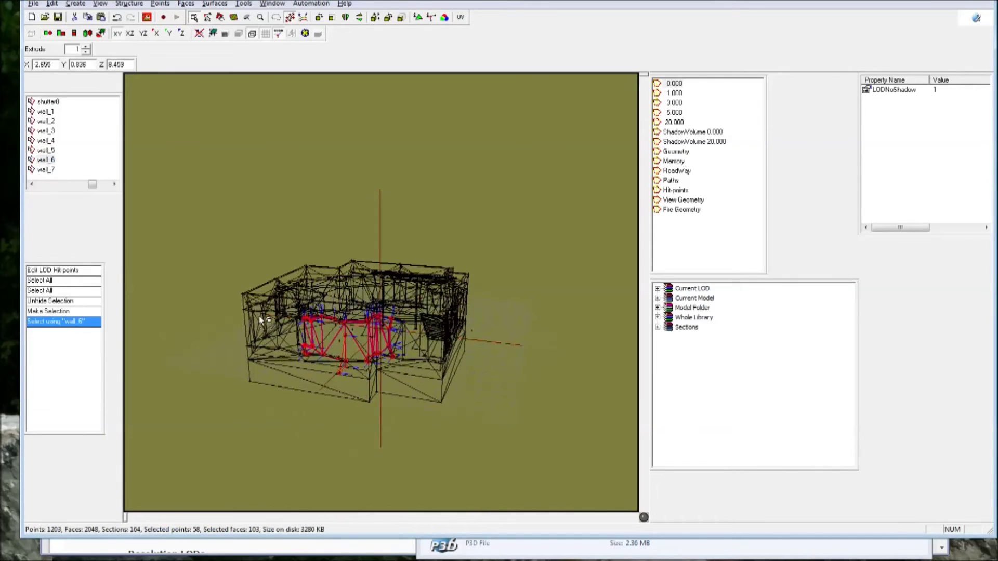
click(46, 170)
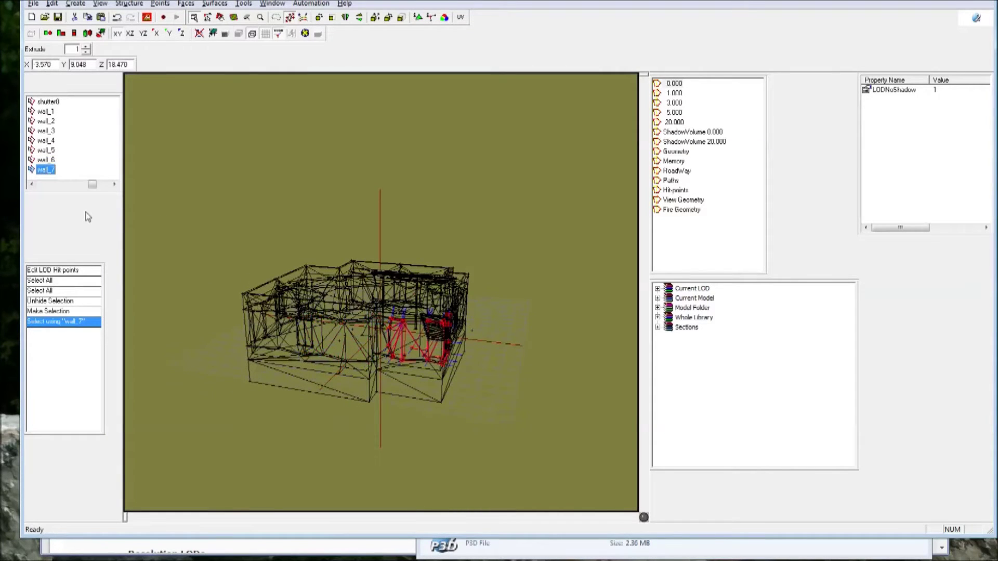
- Clear the selection and turn the model to show the stairs
click(105, 185)
click(233, 265)
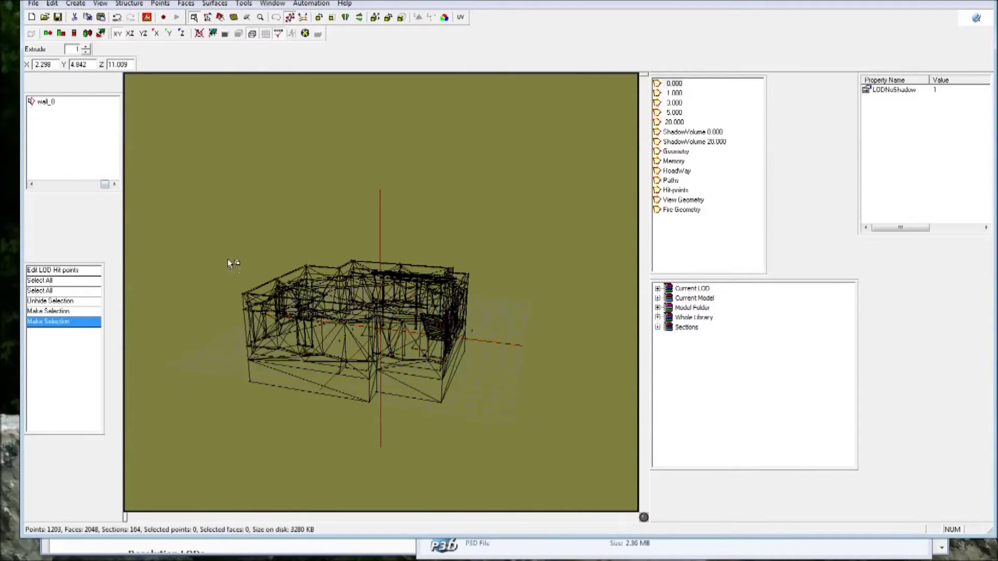
key(Left)
key(Left)
key(Left)
key(Left)
key(Left)
key(Left)
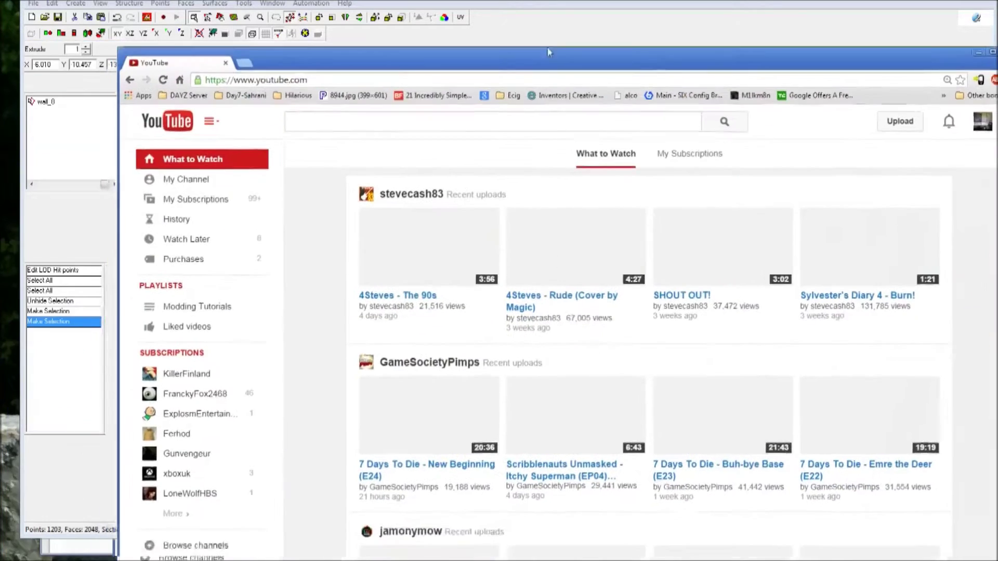
- Maximize Chrome and switch YouTube to the other signed-in account
double_click(548, 52)
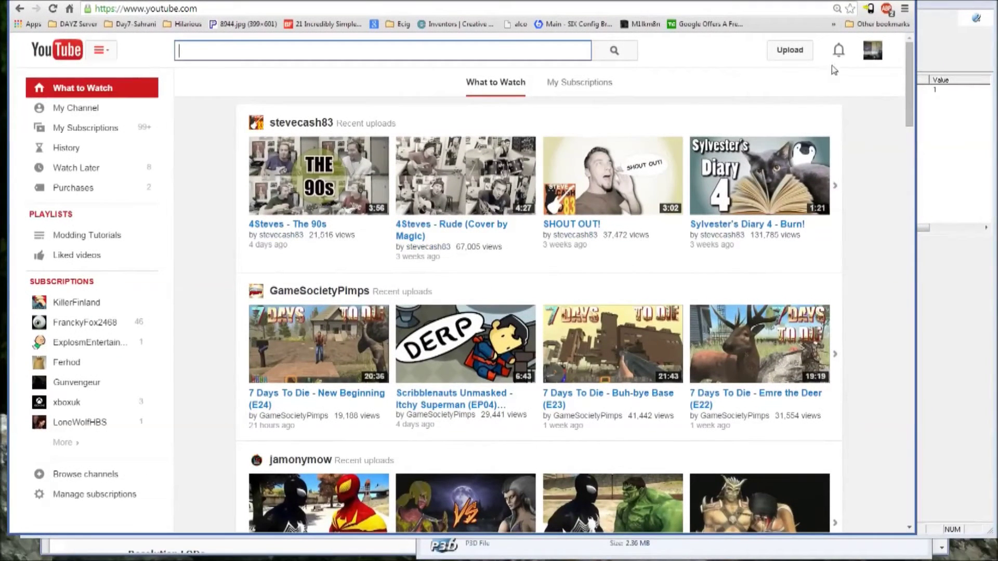
click(873, 50)
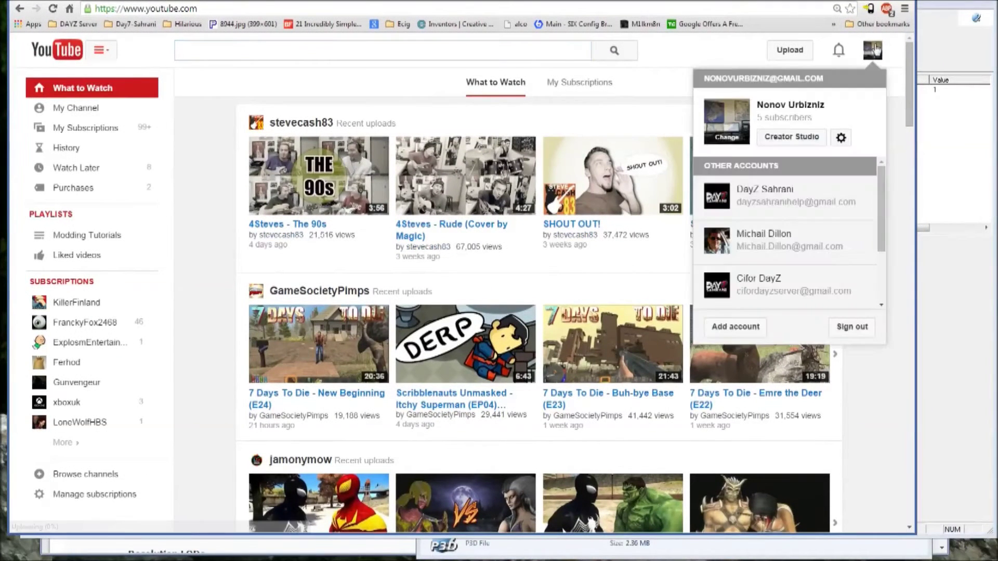
click(779, 288)
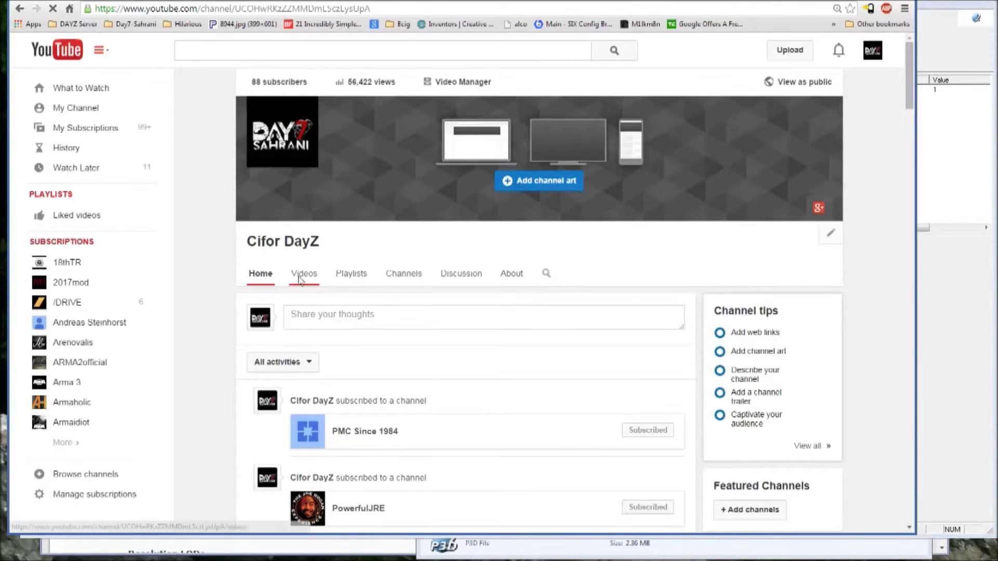
- Find the Animated Building Destruction video in the channel's uploads and play it
click(299, 276)
scroll(551, 255, down, 3)
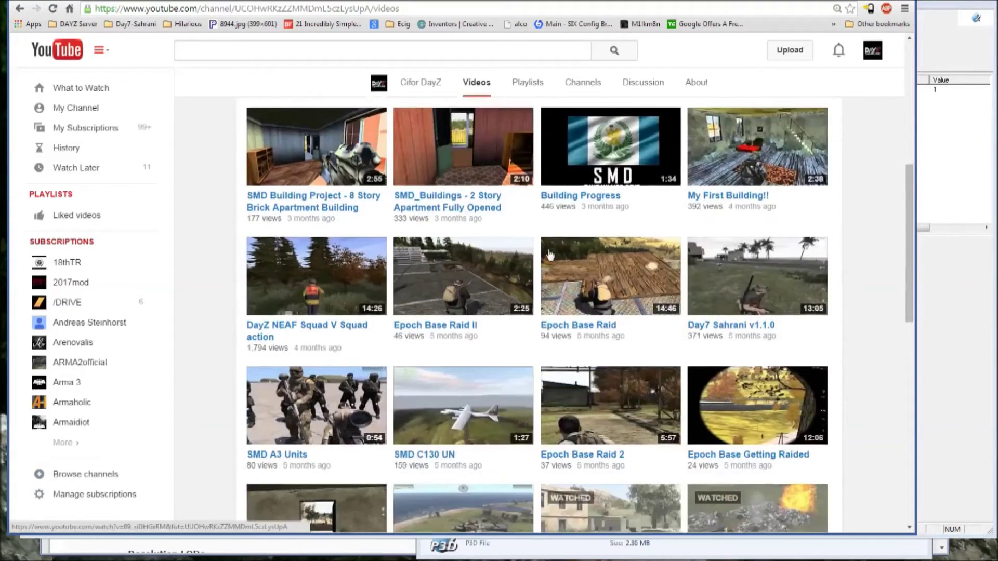
scroll(552, 257, down, 3)
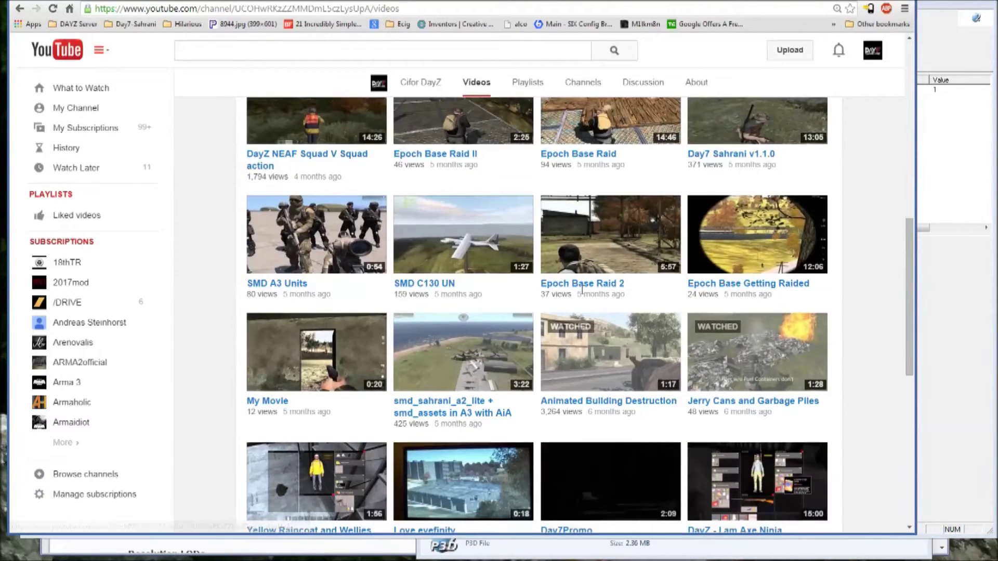
scroll(582, 289, down, 1)
click(592, 344)
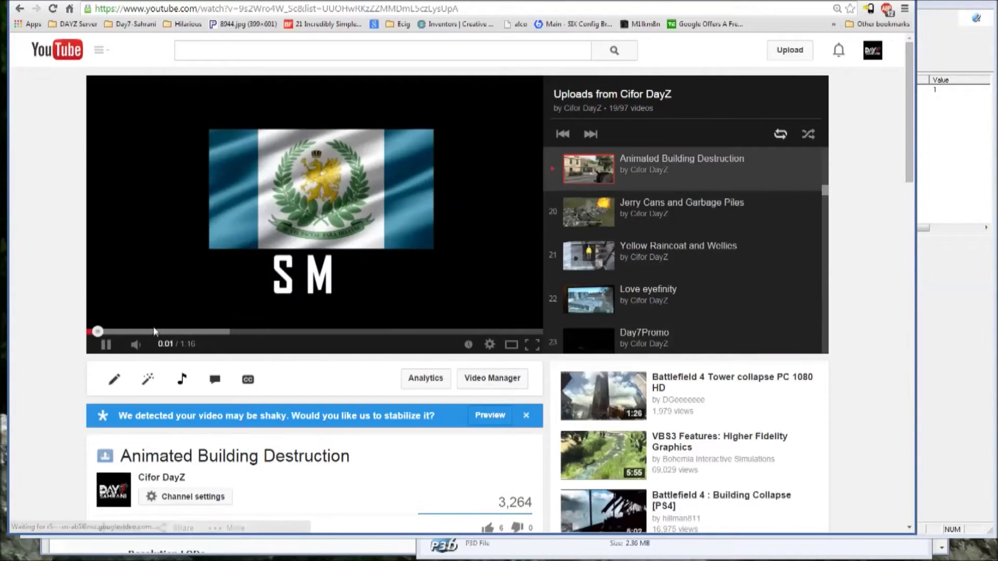
- Skip ahead to the building scene, pause at the credits, and go back to Oxygen 2
click(138, 332)
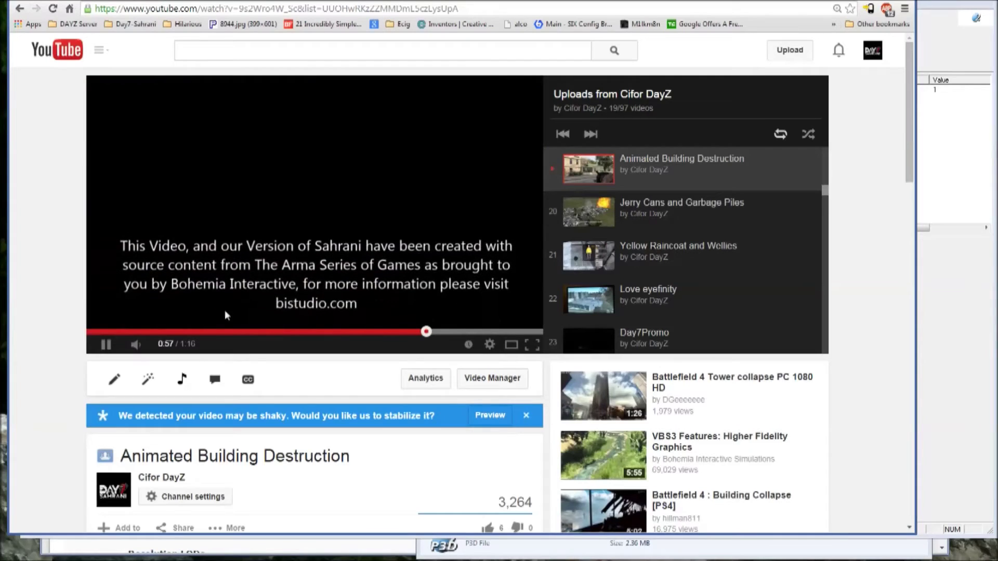
click(106, 345)
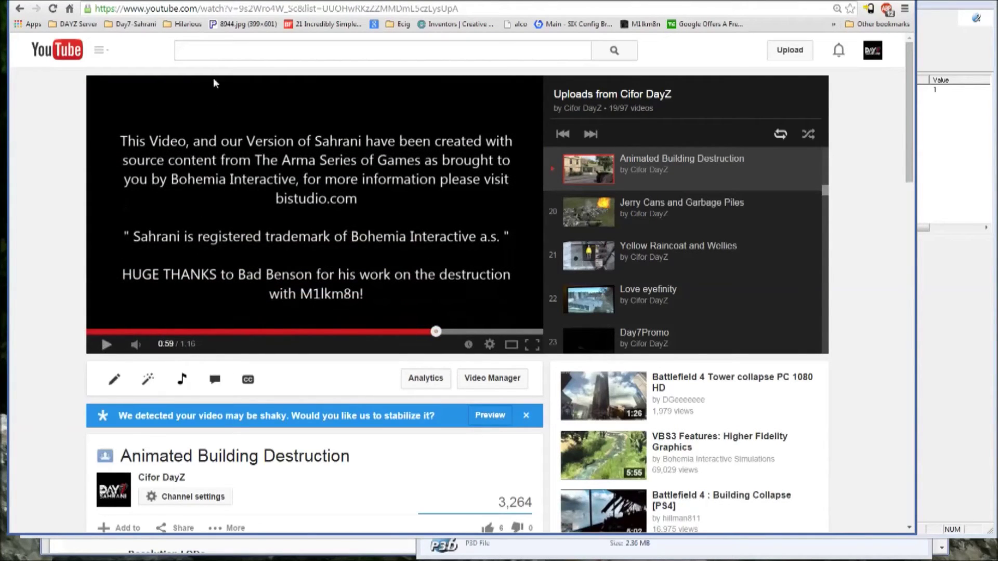
key(alt+Tab)
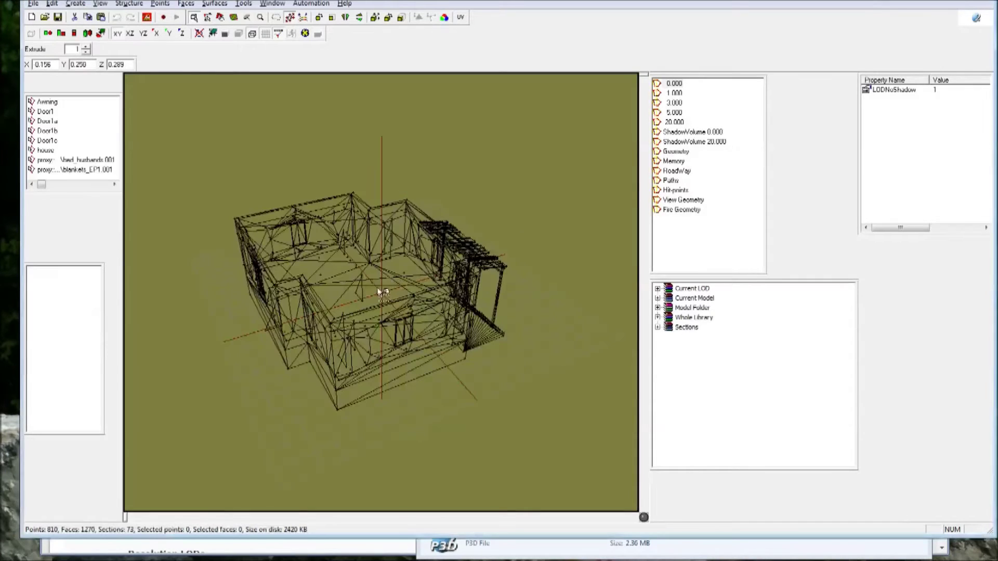
- Bring up the forum tutorial and highlight text in the animated destruction paragraph
key(alt+Tab)
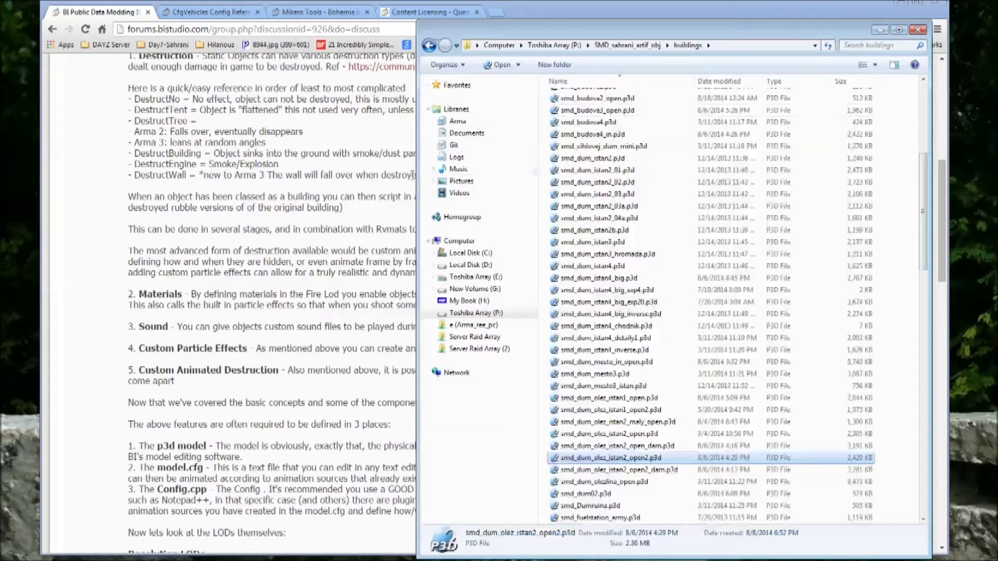
click(263, 207)
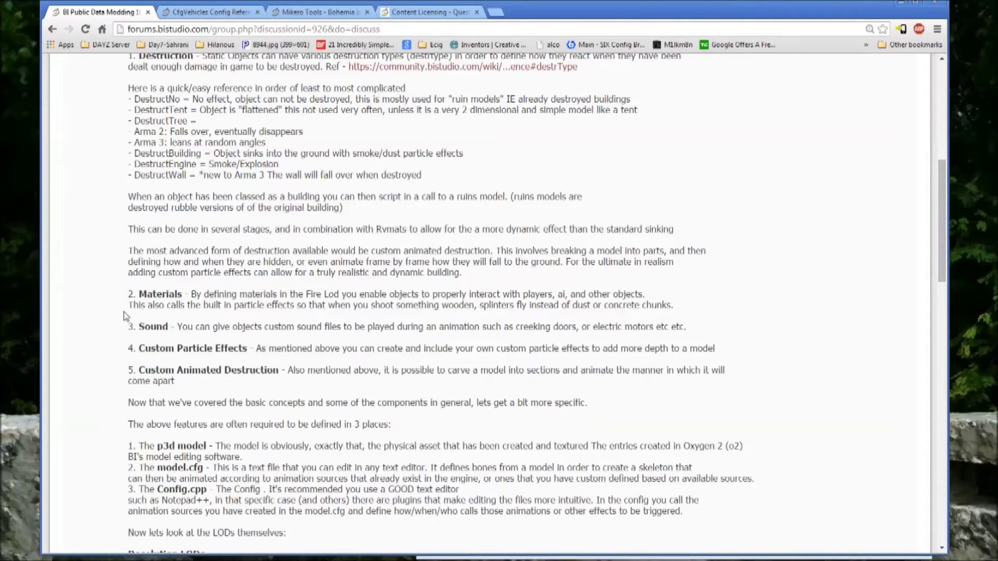
scroll(124, 312, up, 1)
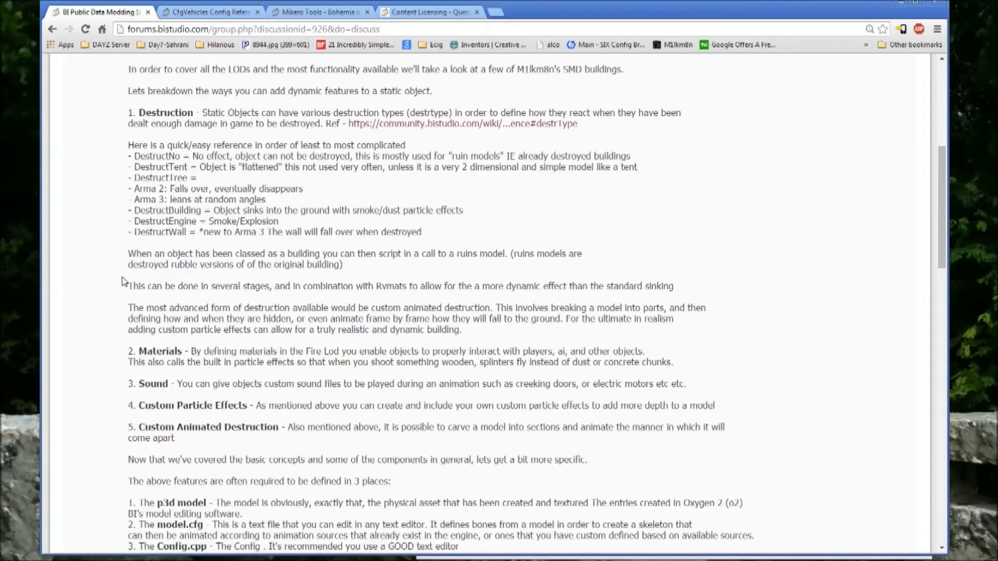
drag(139, 312, 152, 322)
click(161, 353)
- Highlight and read the Materials paragraph on Fire LOD materials, then bring back the buildings folder
drag(315, 364, 391, 371)
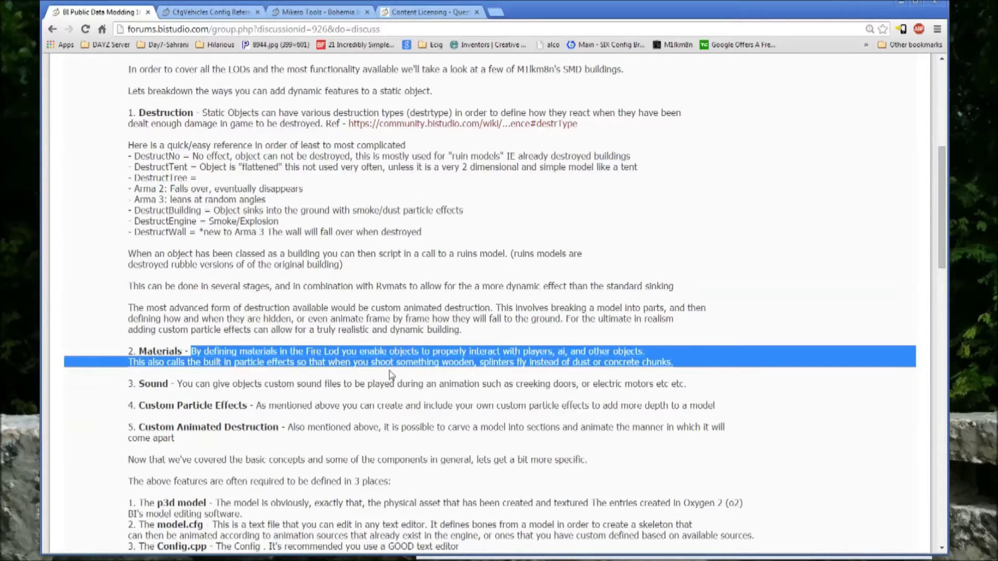
scroll(321, 382, down, 2)
click(186, 269)
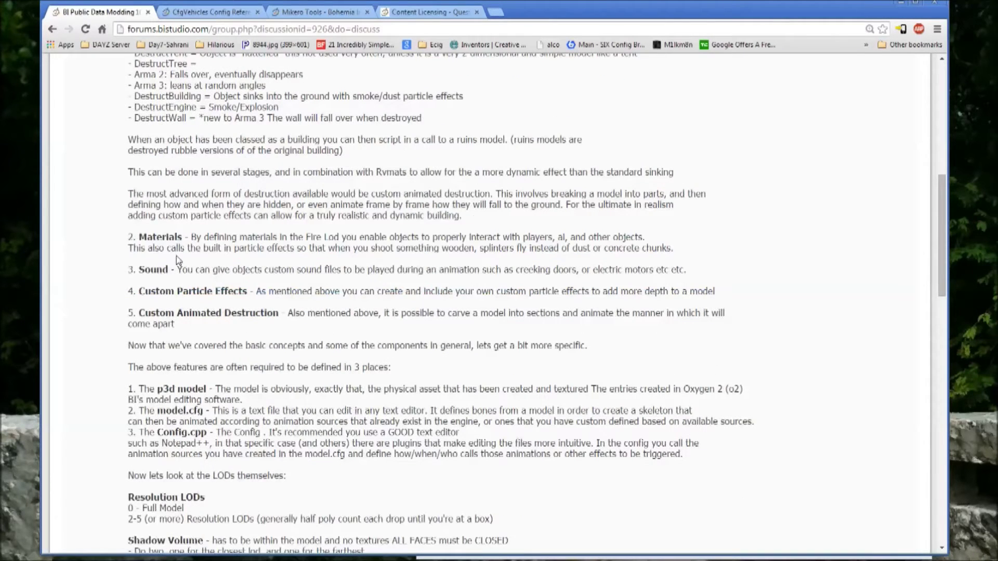
drag(198, 231, 314, 233)
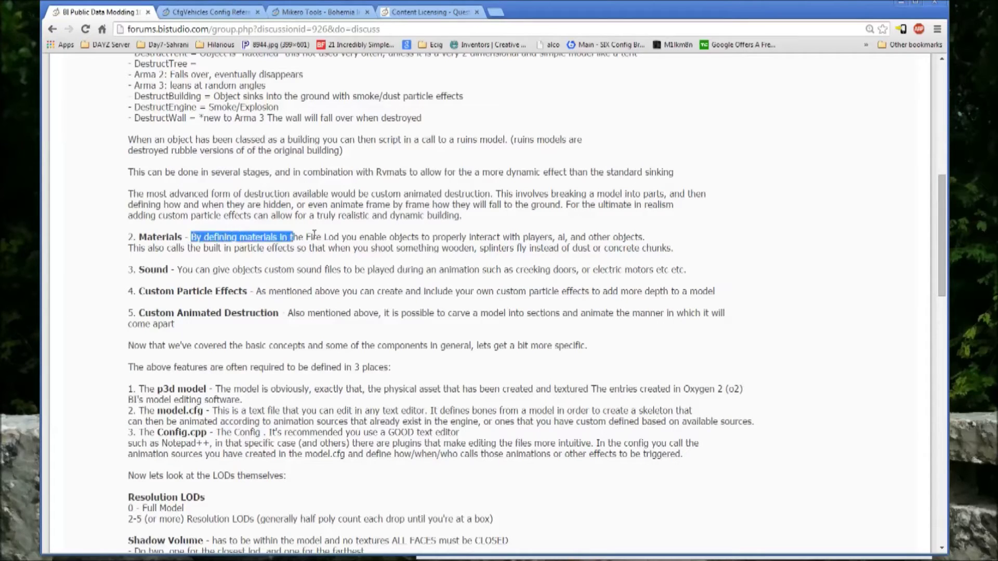
click(470, 240)
scroll(234, 224, up, 3)
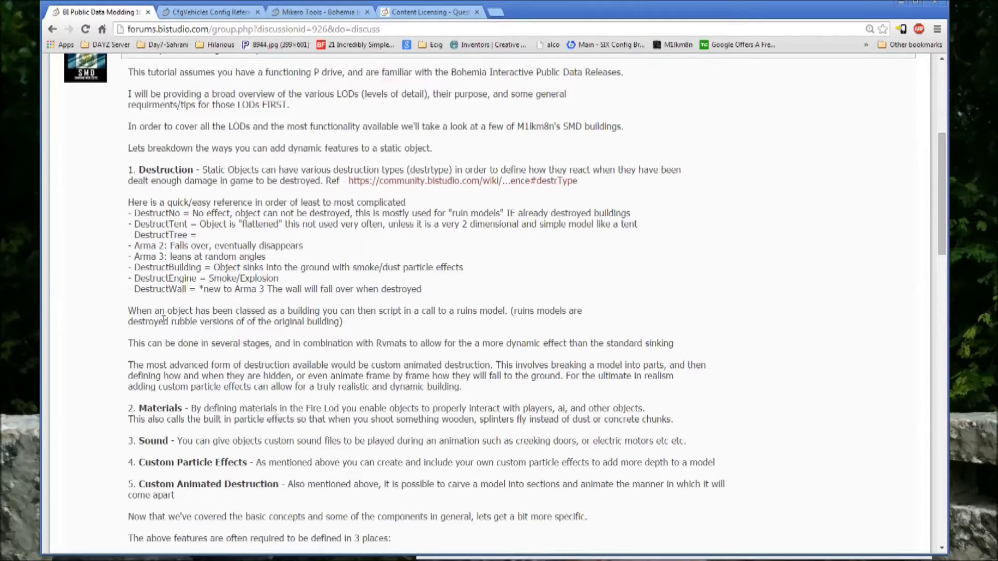
scroll(164, 320, down, 1)
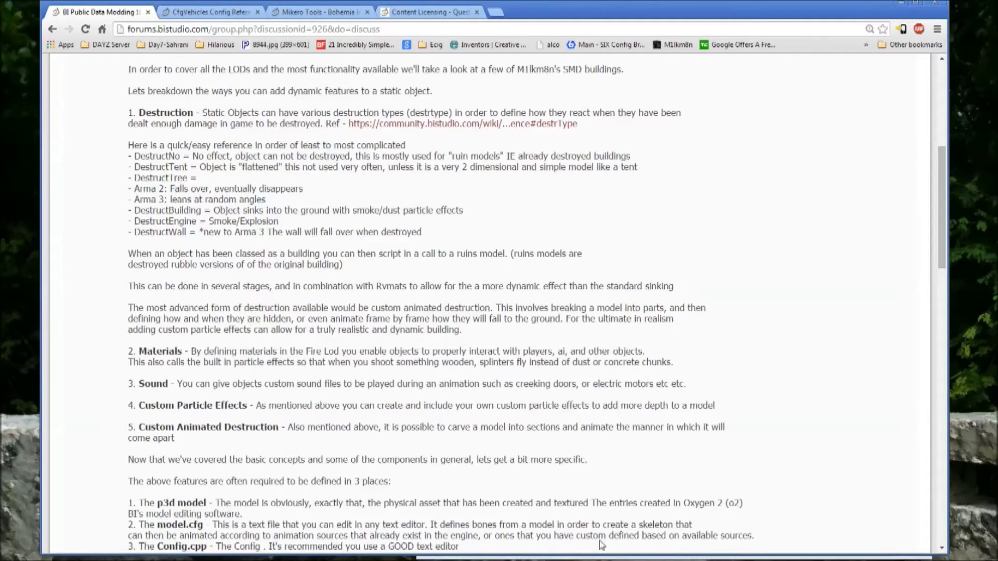
click(552, 555)
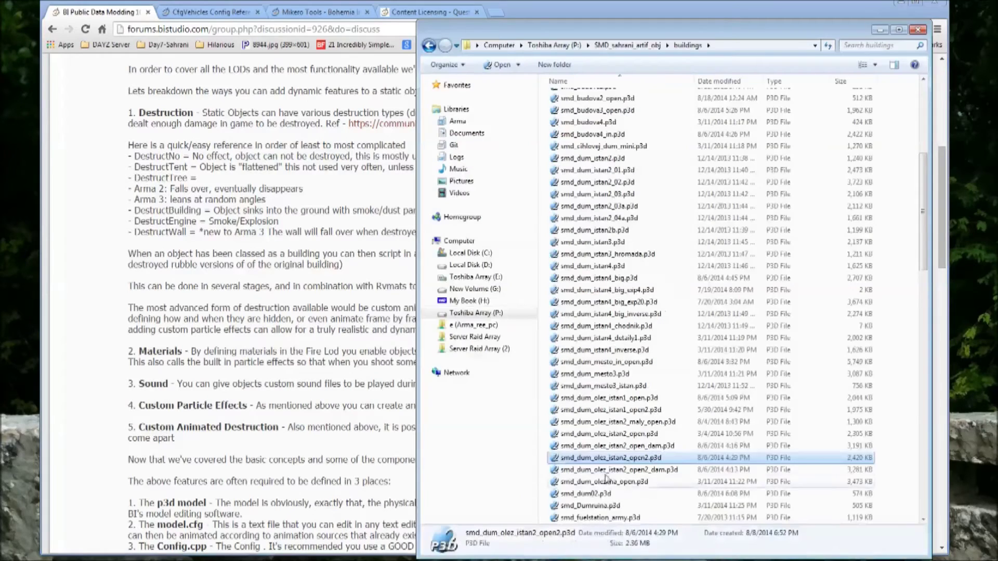
- Open smd_dum_olez_istan2_open2.p3d and view its Fire Geometry LOD as solid shaded surfaces
double_click(634, 459)
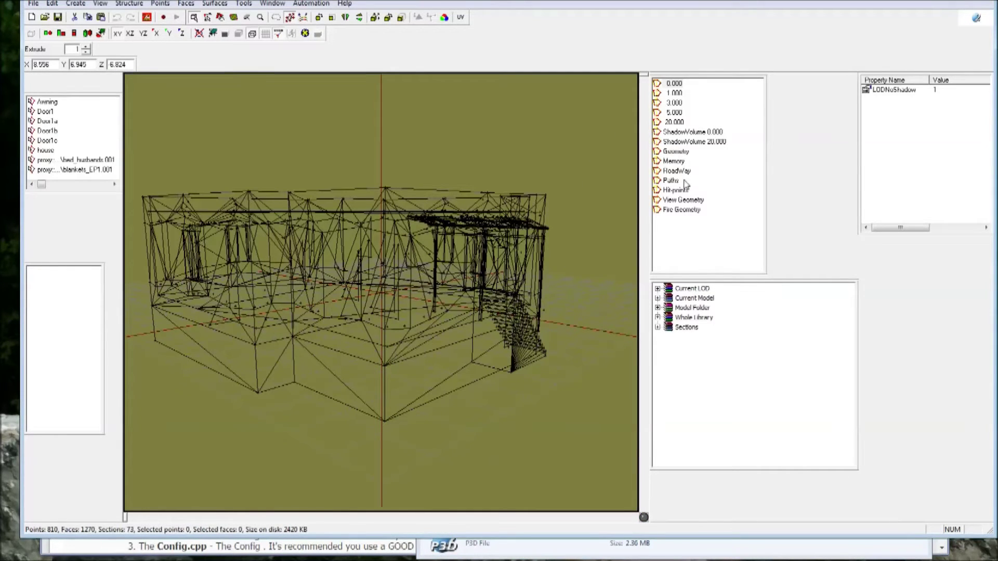
click(682, 210)
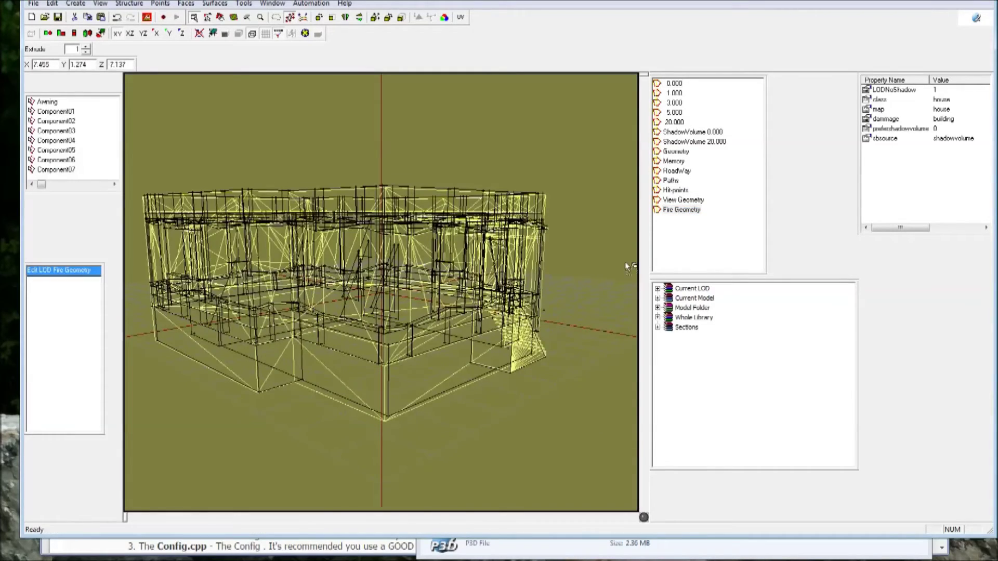
right_drag(631, 268, 541, 398)
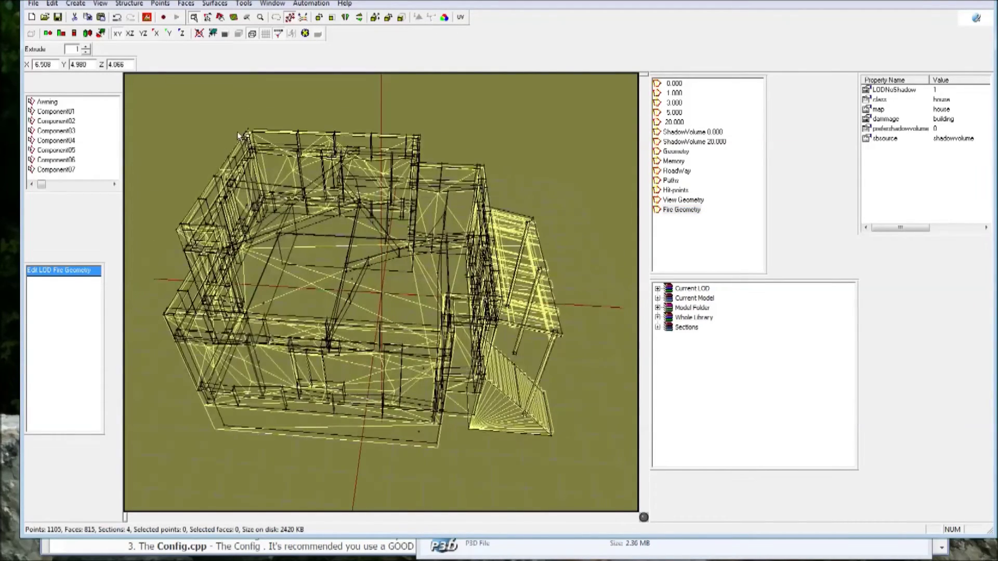
click(239, 33)
right_drag(218, 103, 148, 390)
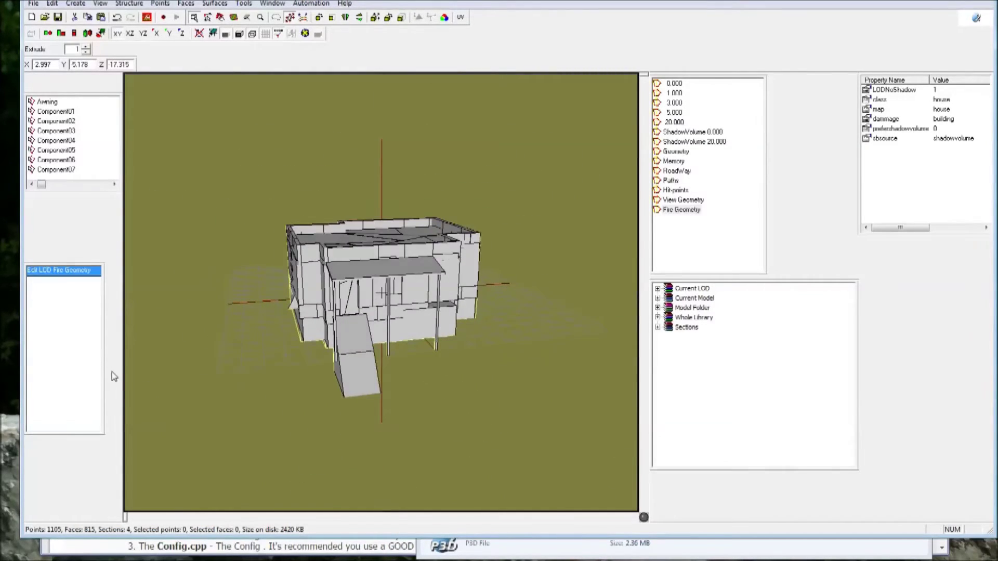
- Select all faces, open Face Properties, and select the 24 bricks.rvmat faces
key(ctrl+a)
key(e)
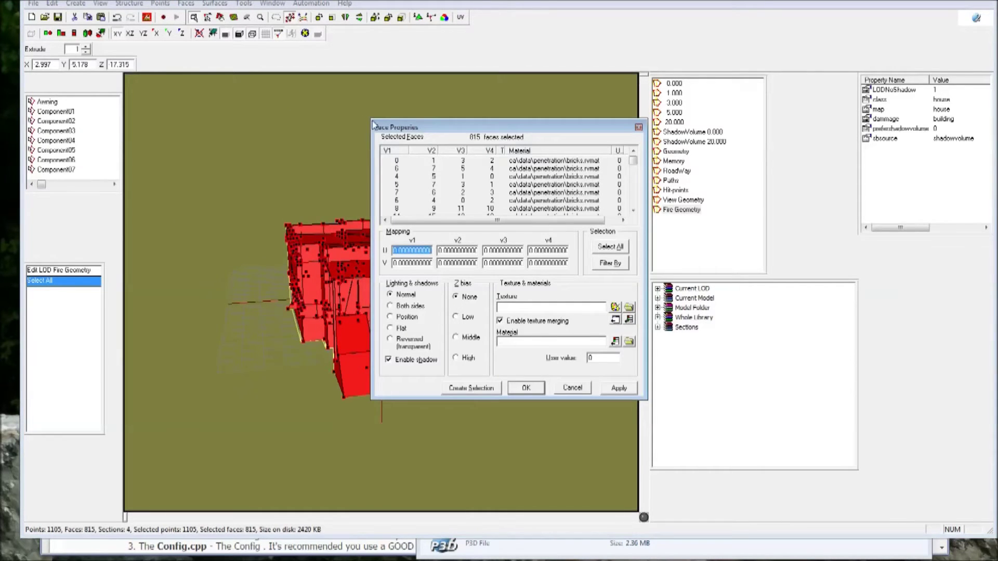
drag(372, 124, 66, 3)
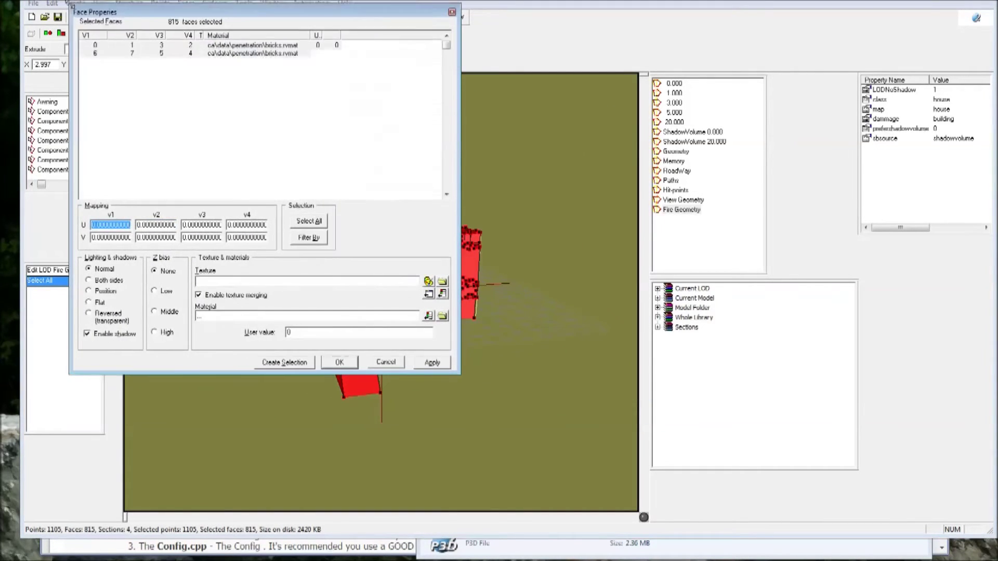
drag(456, 372, 819, 511)
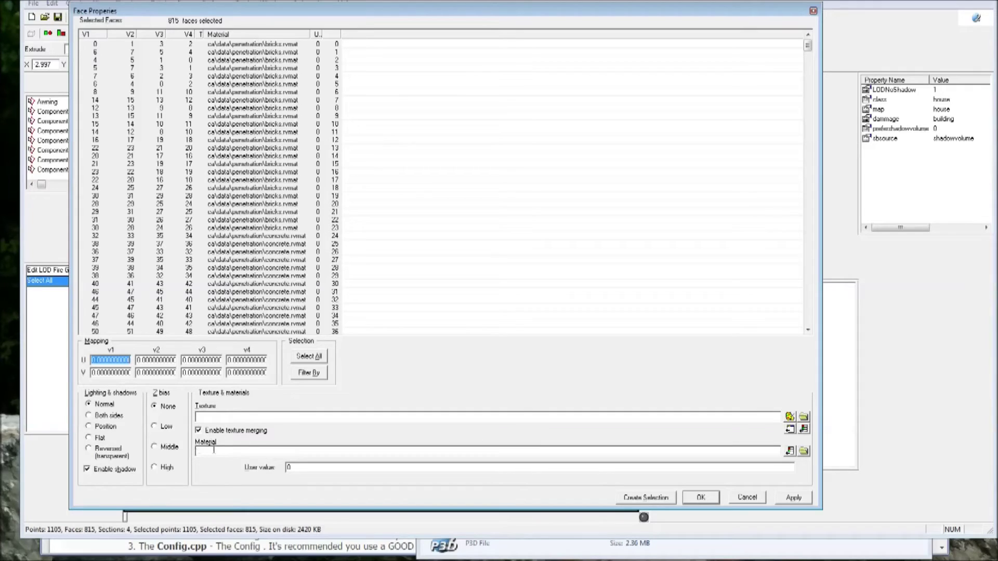
click(270, 44)
shift+click(272, 228)
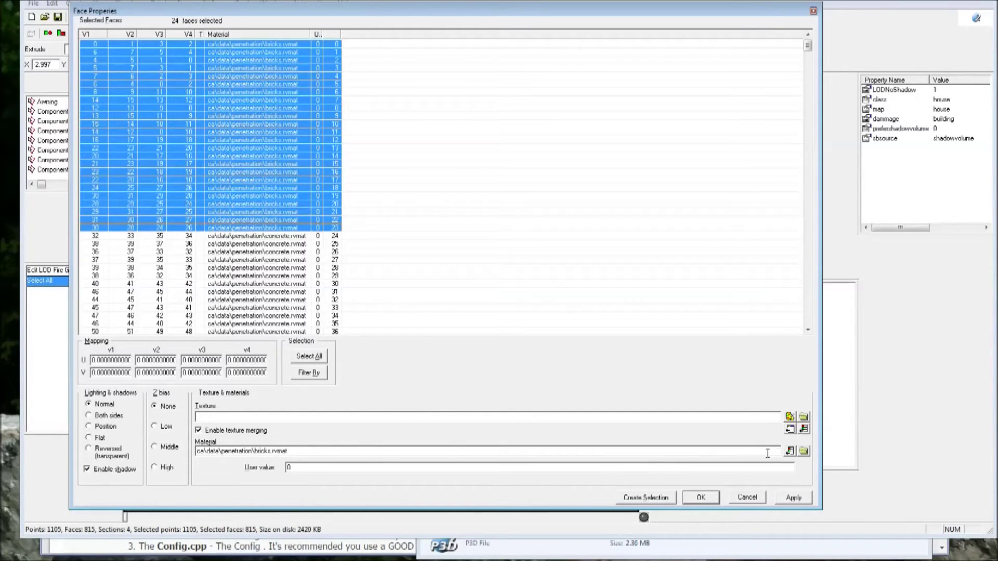
click(804, 451)
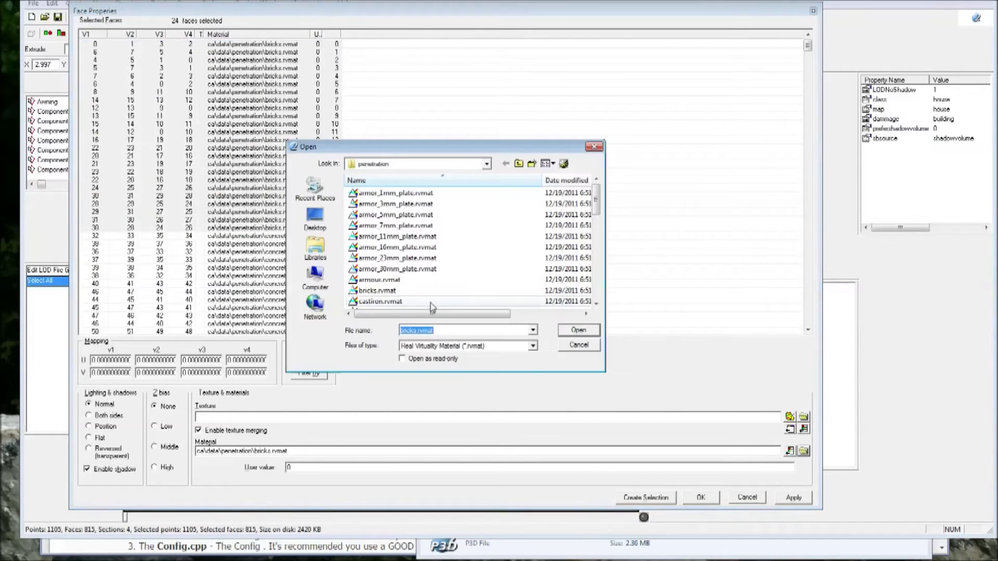
drag(394, 147, 624, 96)
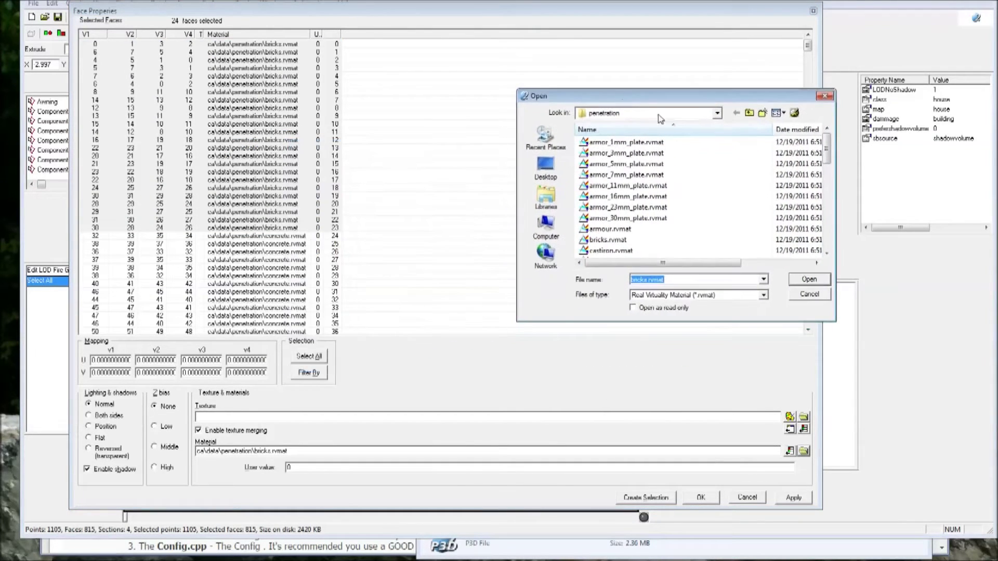
click(718, 114)
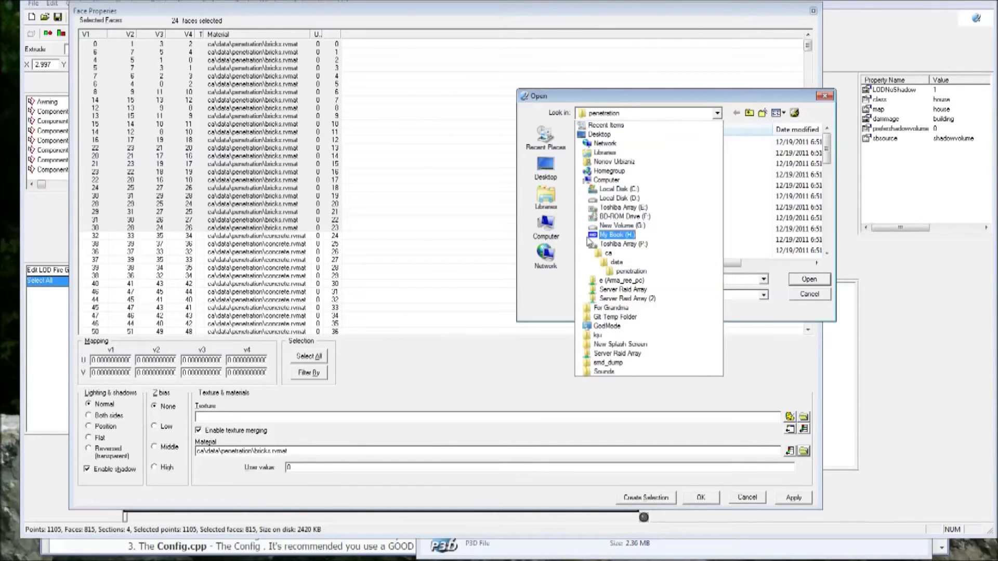
click(606, 254)
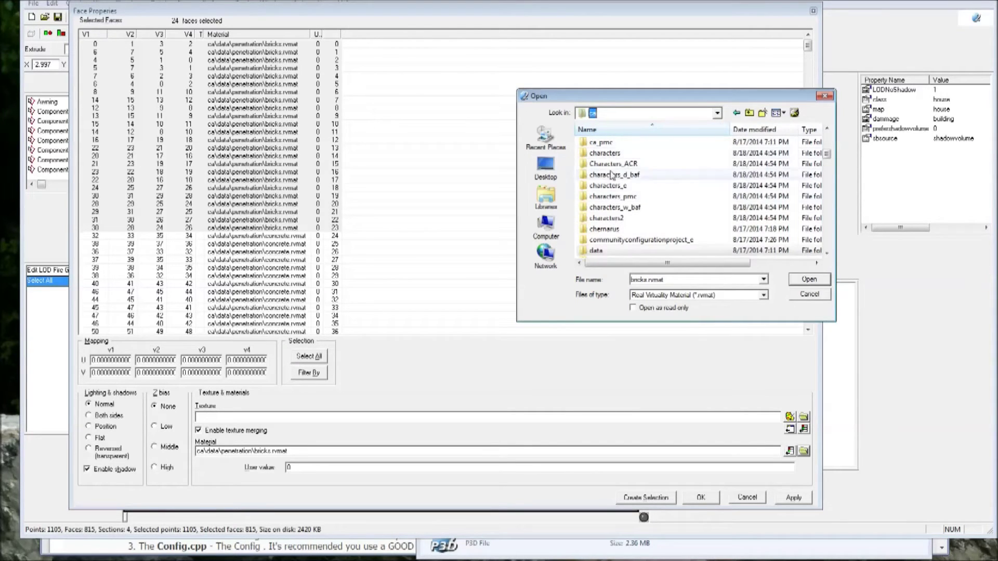
scroll(617, 161, up, 5)
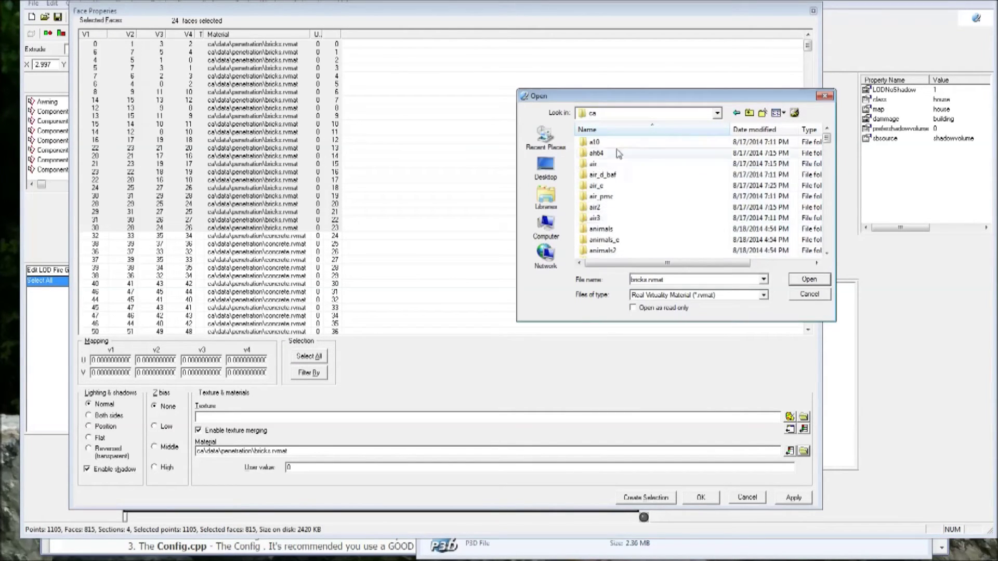
scroll(607, 208, down, 7)
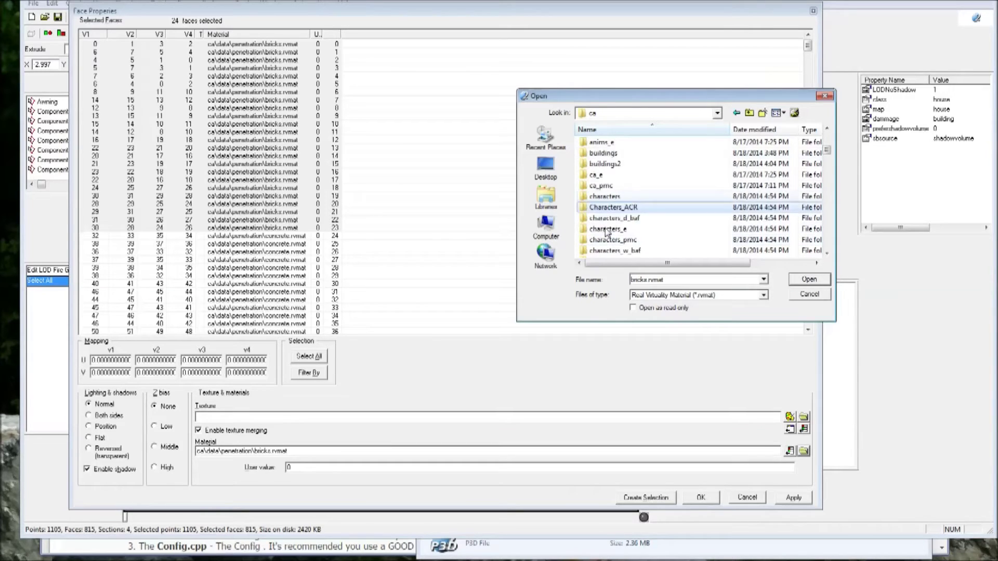
double_click(600, 229)
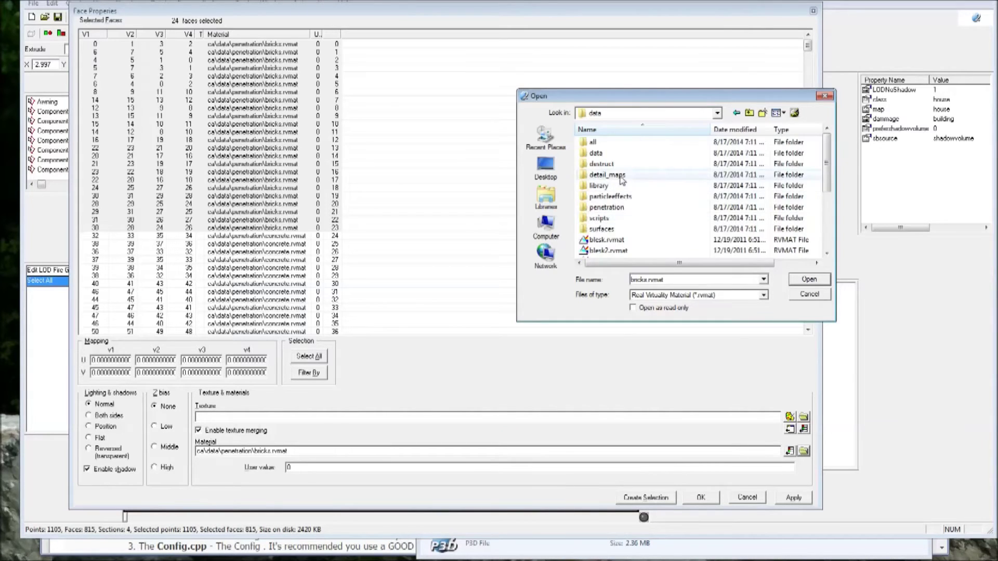
double_click(603, 209)
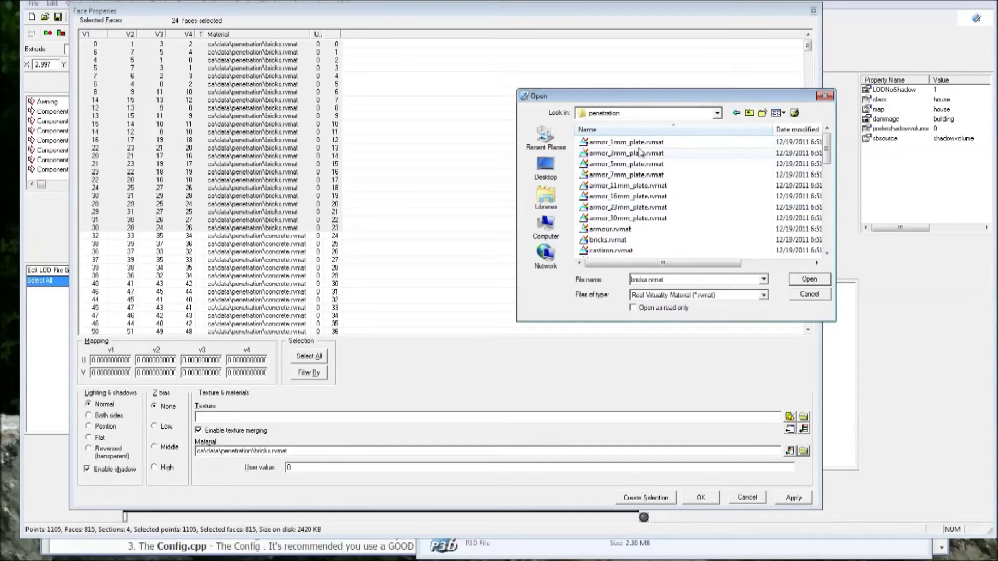
scroll(641, 156, down, 8)
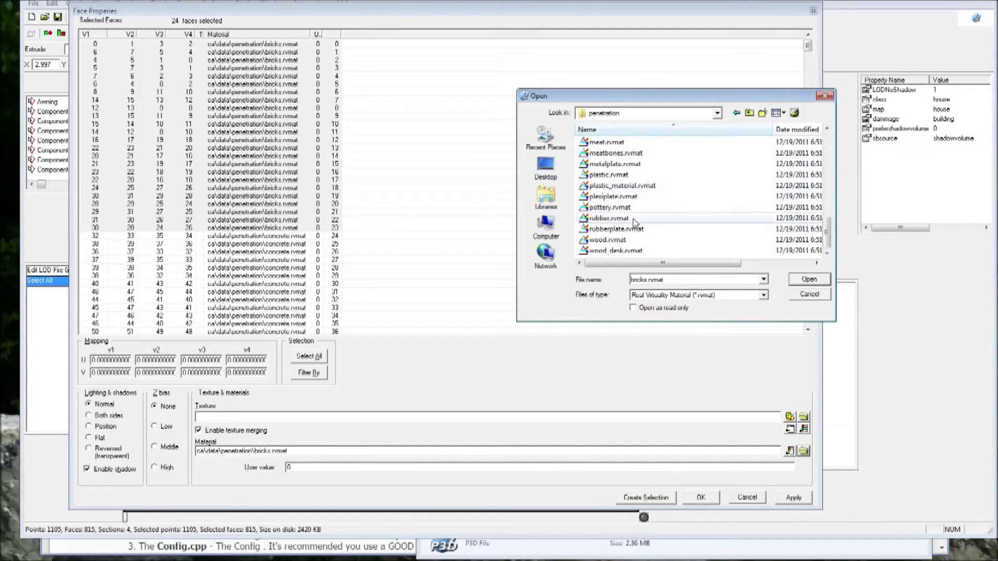
scroll(618, 245, up, 5)
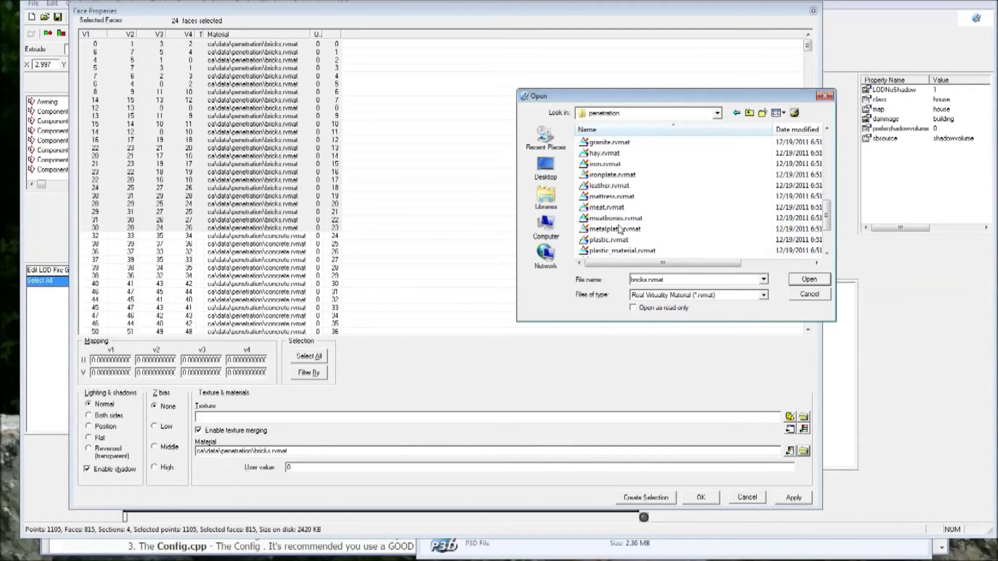
scroll(619, 229, up, 3)
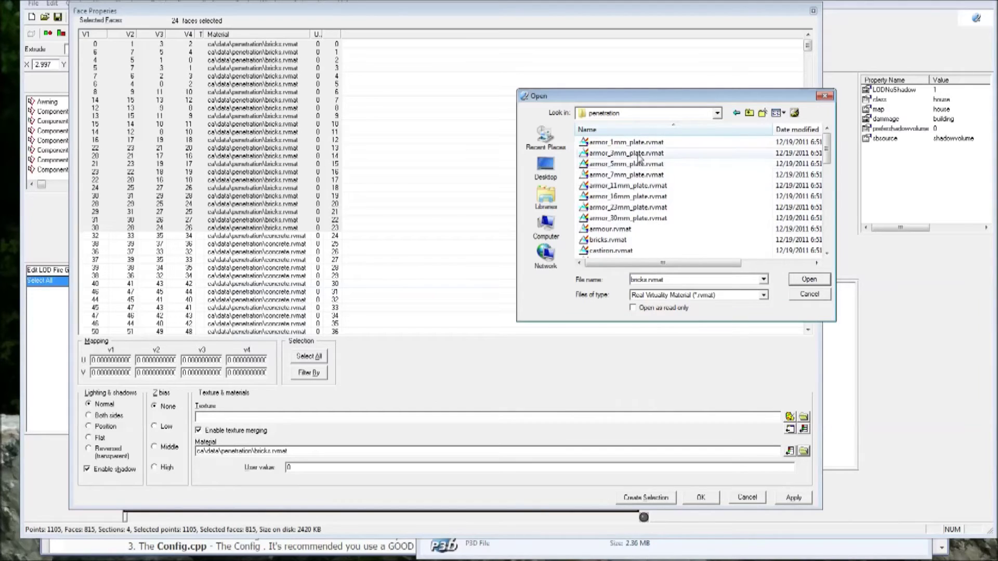
scroll(636, 171, down, 6)
scroll(637, 172, down, 3)
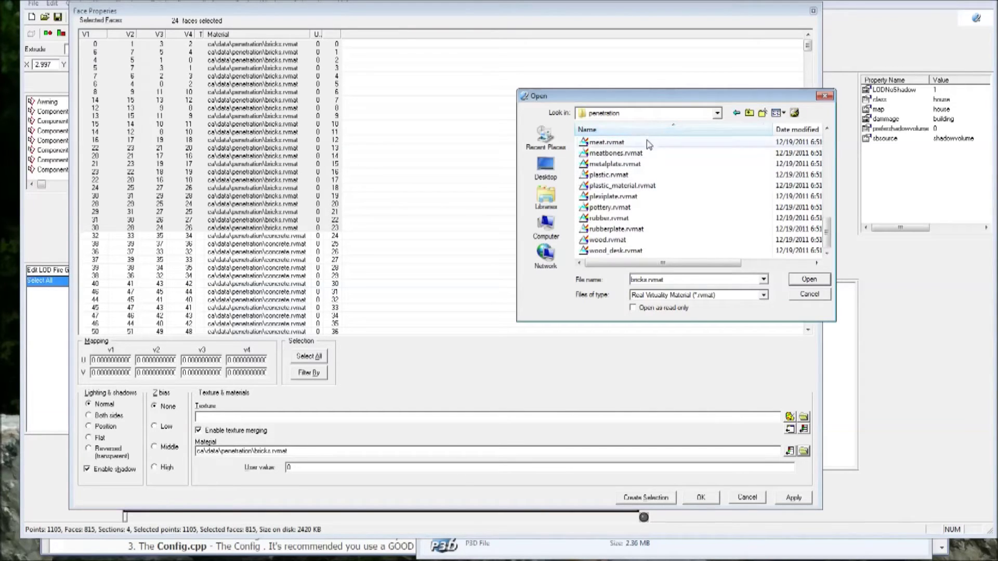
scroll(633, 170, up, 8)
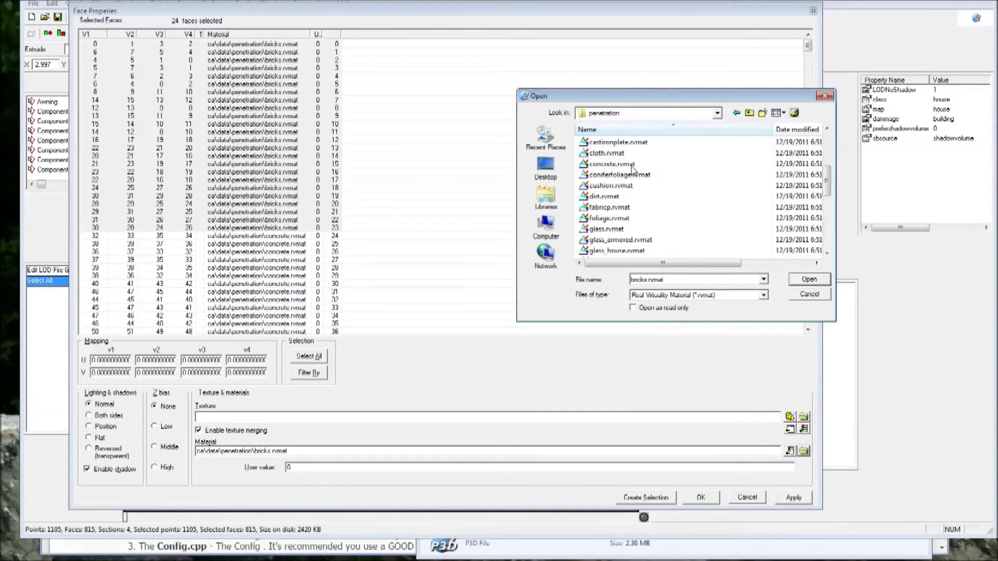
click(809, 295)
- Close Face Properties and rotate the Fire Geometry model to show its top
click(751, 499)
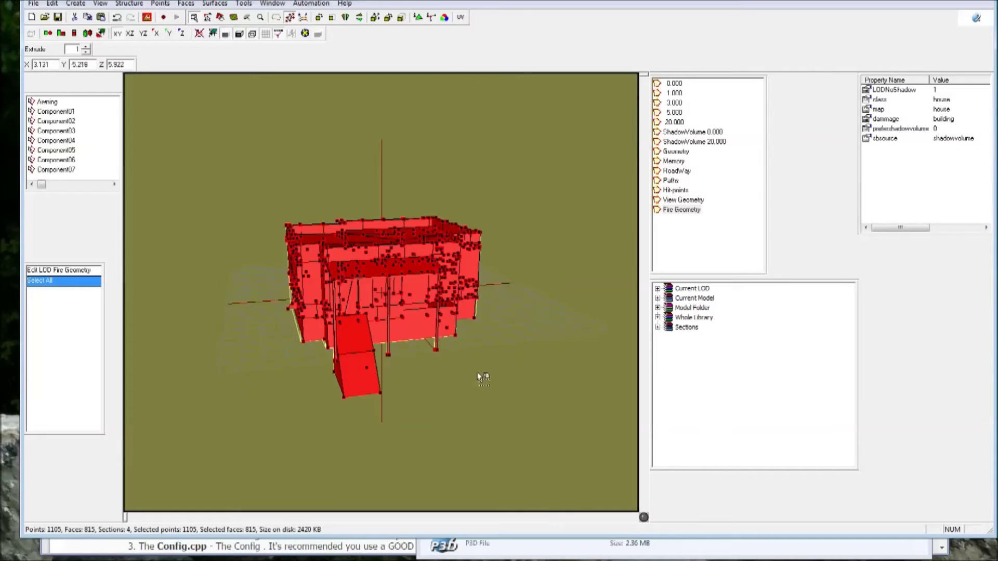
key(Left)
key(Left)
key(Left)
key(Left)
key(Left)
key(Left)
key(Left)
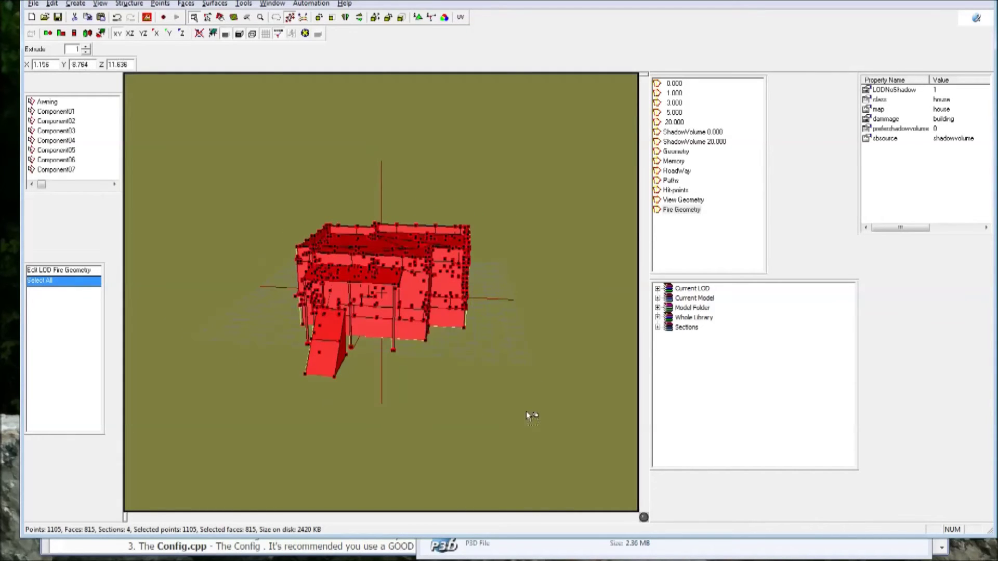
key(Left)
key(Left)
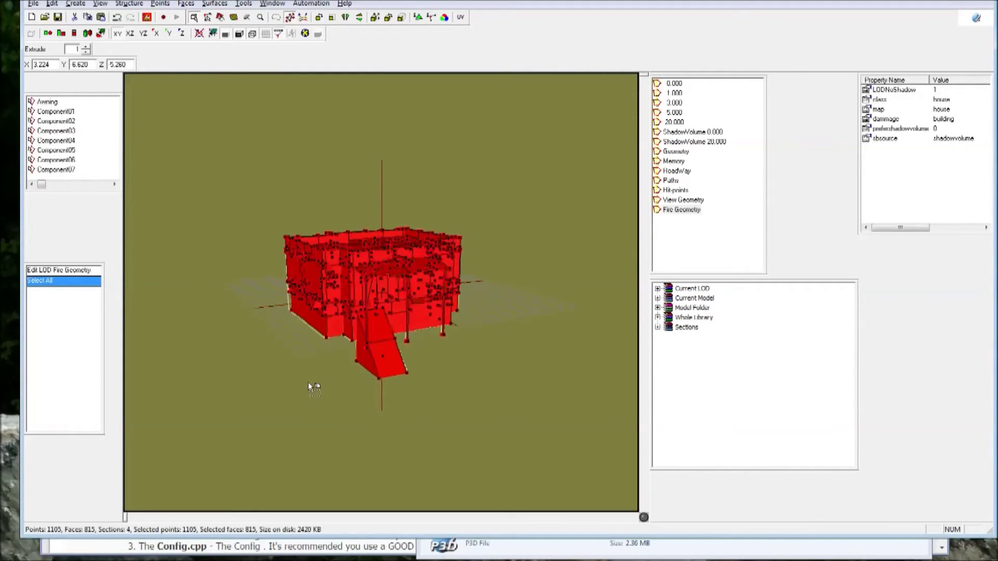
key(Up)
key(Up)
key(Left)
key(Left)
key(Up)
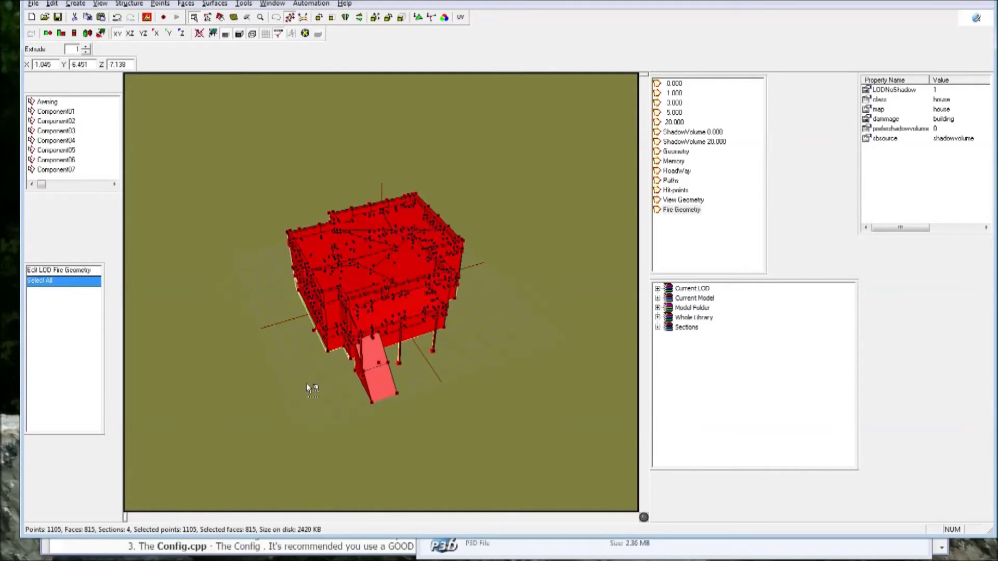
- Deselect, then select all 815 faces and show their Face Properties
click(237, 370)
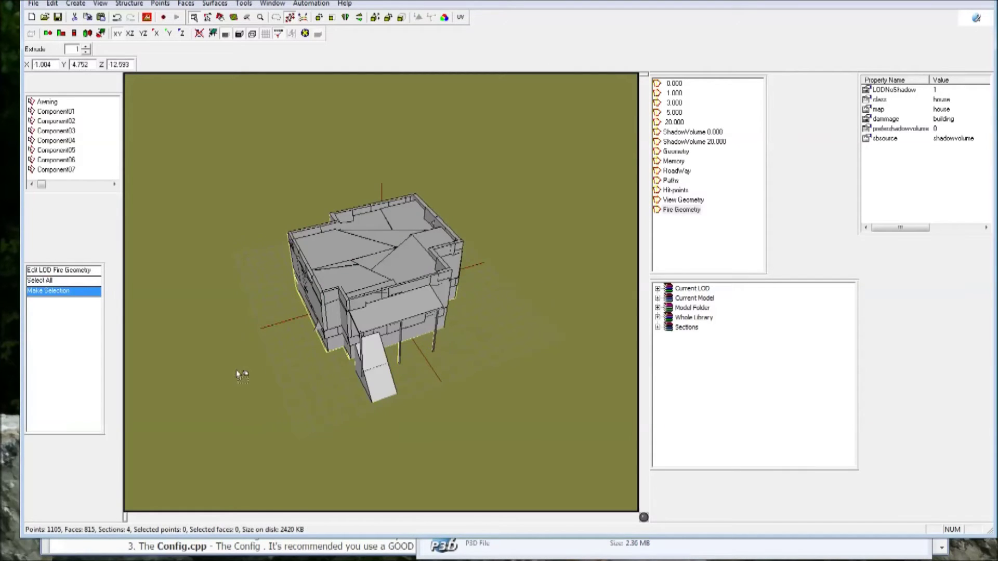
right_drag(236, 370, 266, 348)
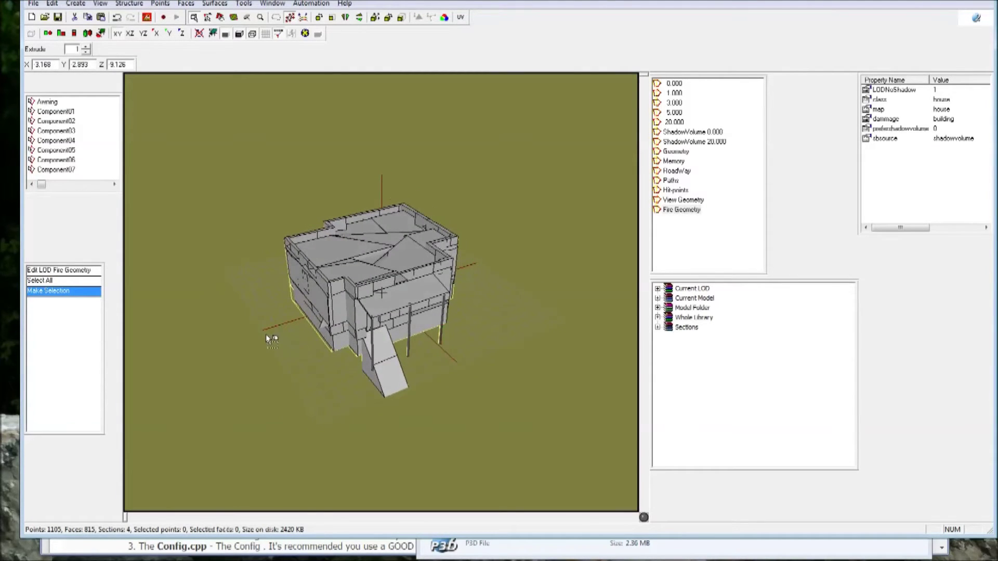
key(ctrl+a)
key(e)
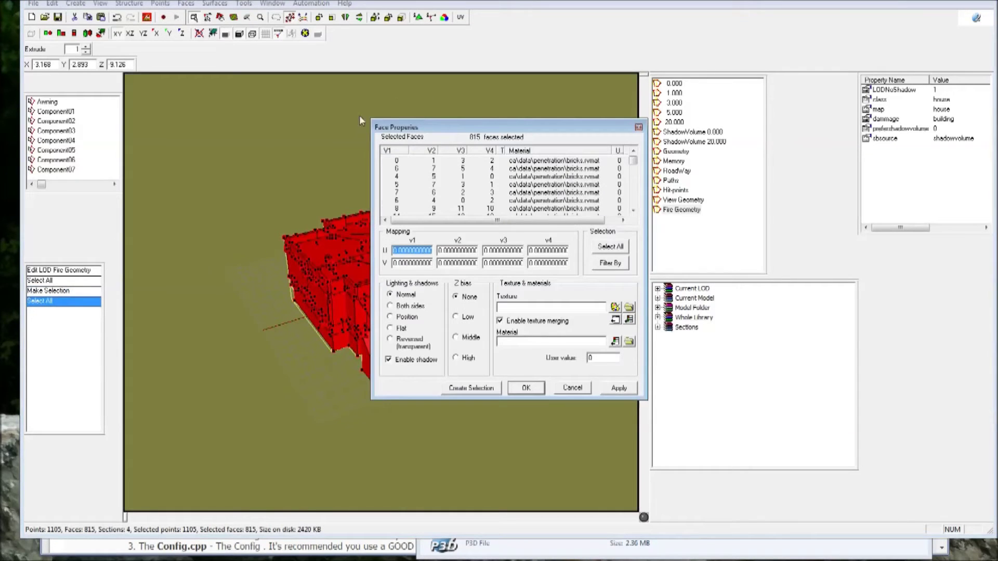
- Enlarge the face list and check sample bricks, concrete and wood face materials, including row 724
drag(369, 114, 57, 0)
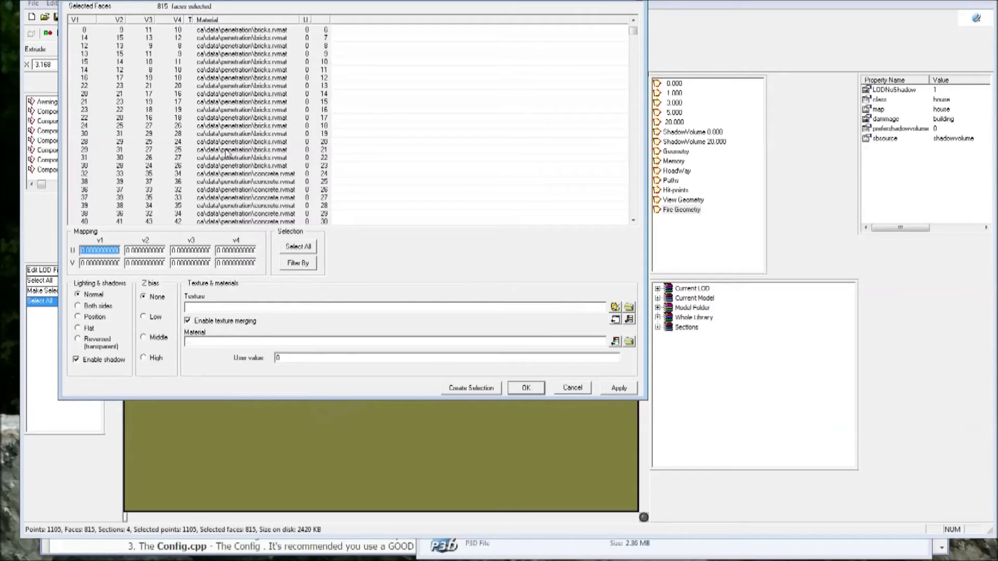
scroll(227, 152, down, 2)
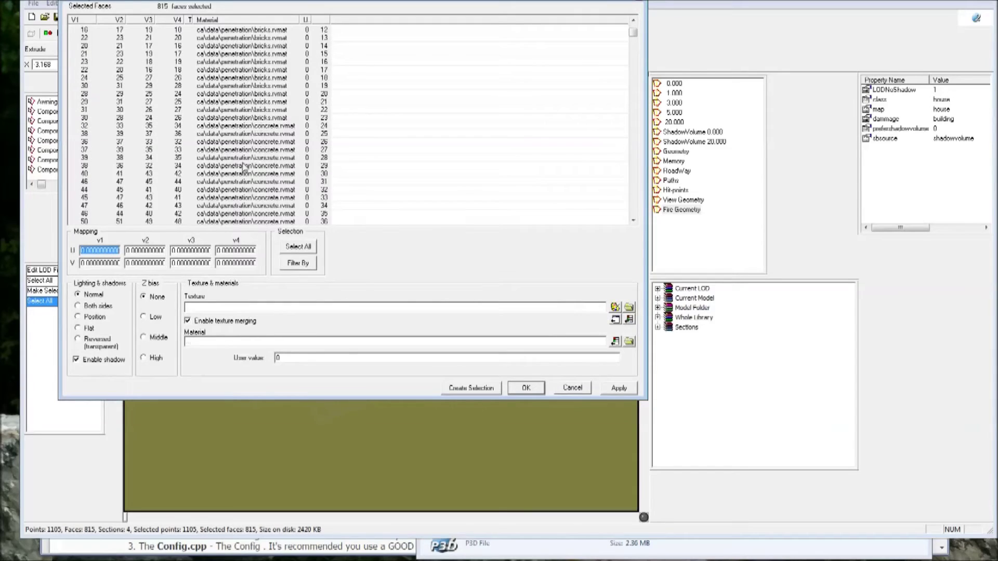
click(257, 120)
scroll(270, 145, down, 3)
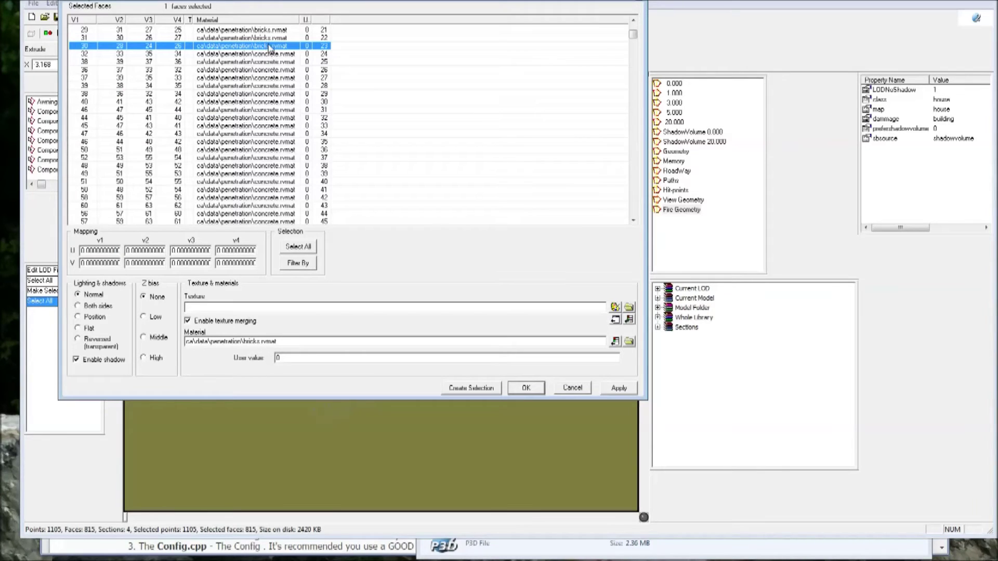
click(275, 63)
scroll(275, 115, down, 18)
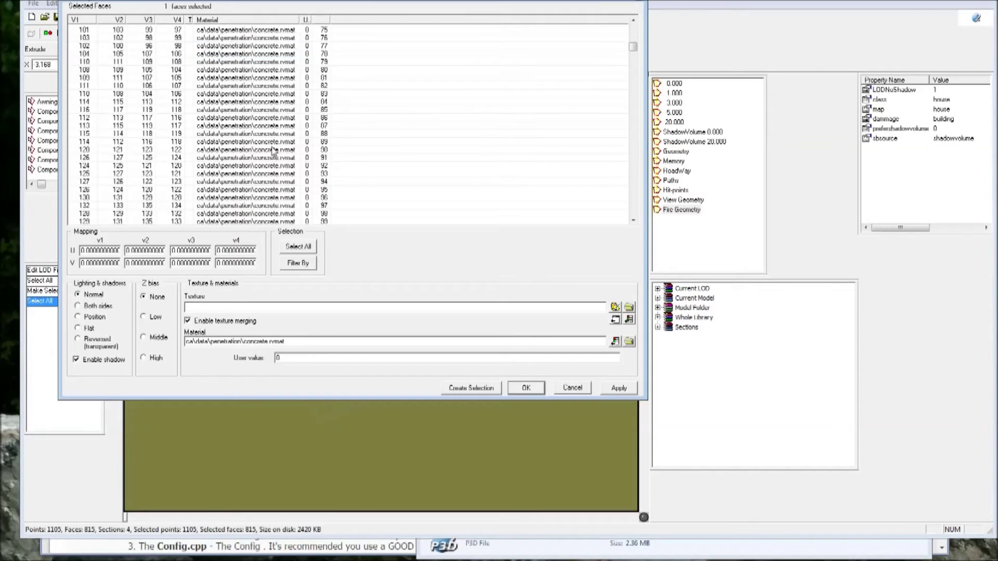
scroll(274, 151, down, 20)
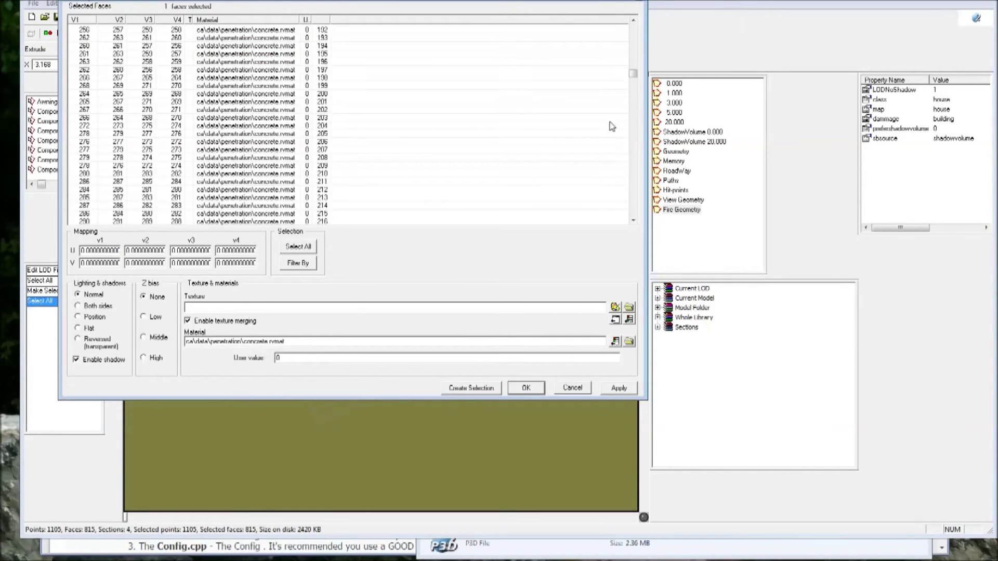
drag(634, 74, 644, 193)
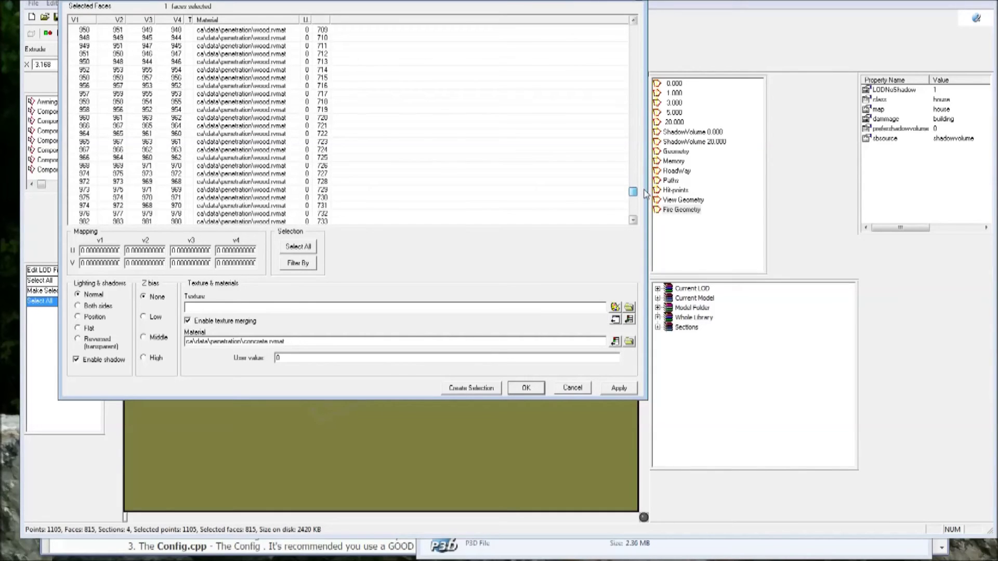
click(230, 152)
- Select the 11 material-less faces, rows 1072 to 1102, then cancel the dialog unchanged
scroll(213, 147, down, 7)
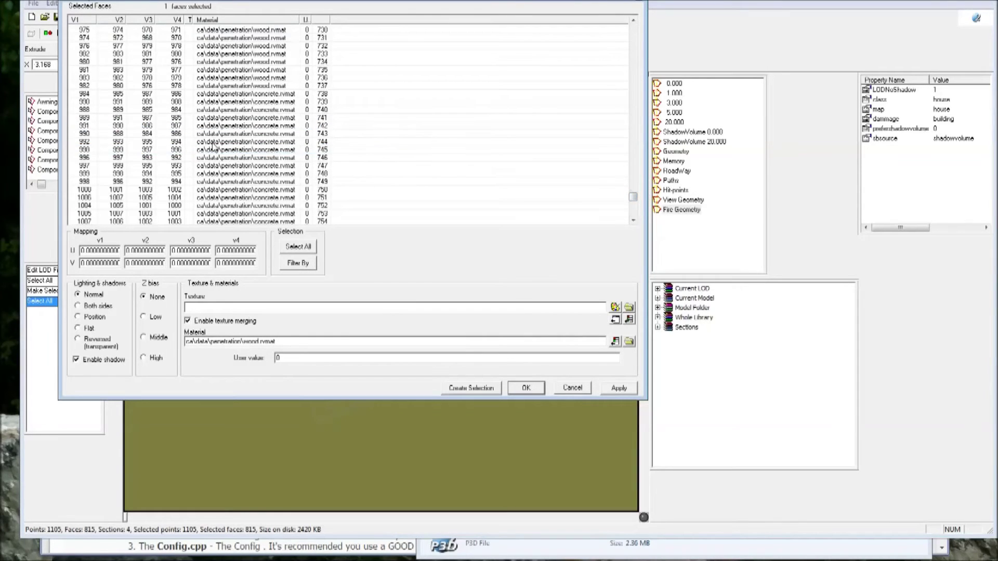
scroll(213, 147, down, 3)
scroll(250, 184, up, 9)
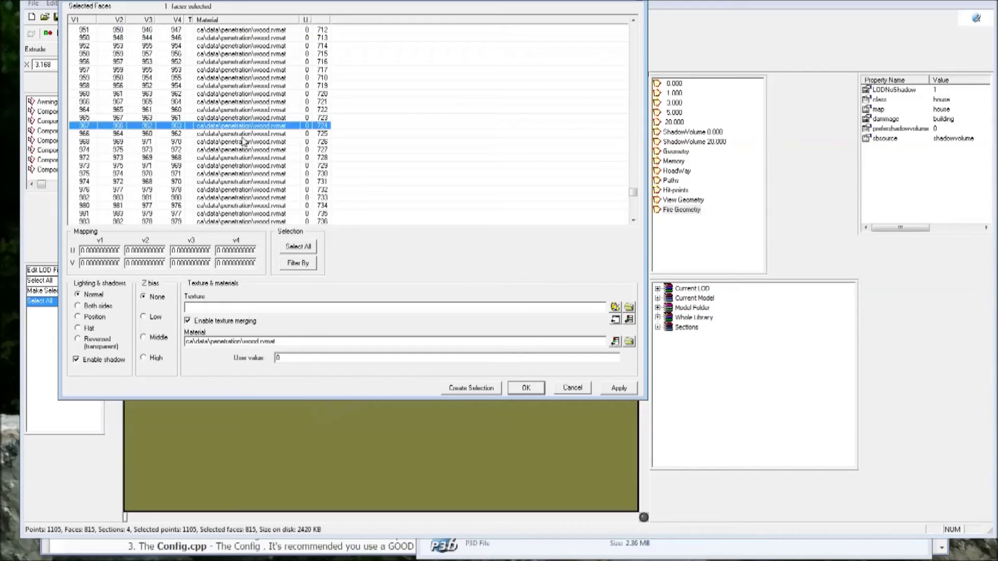
scroll(270, 166, down, 20)
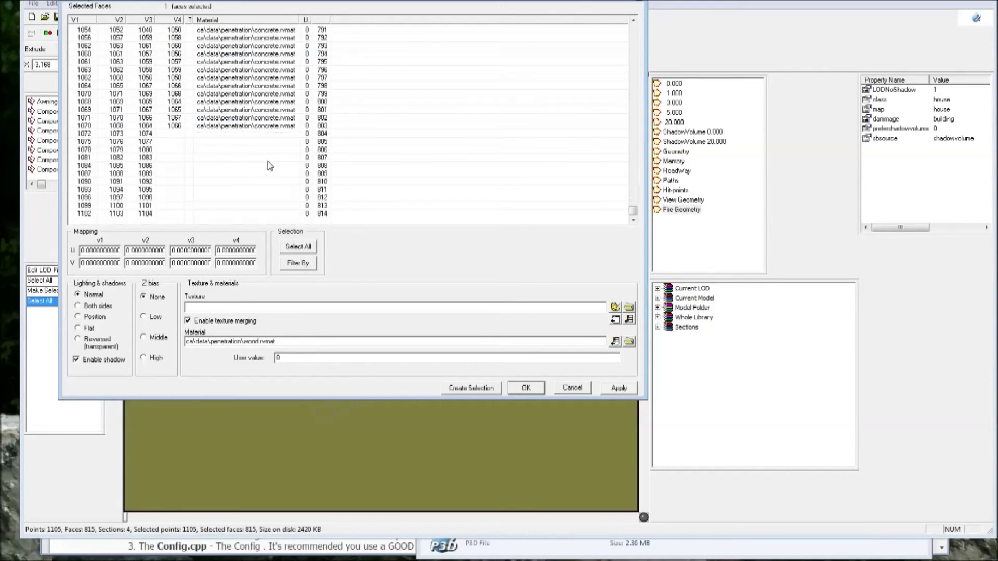
click(238, 134)
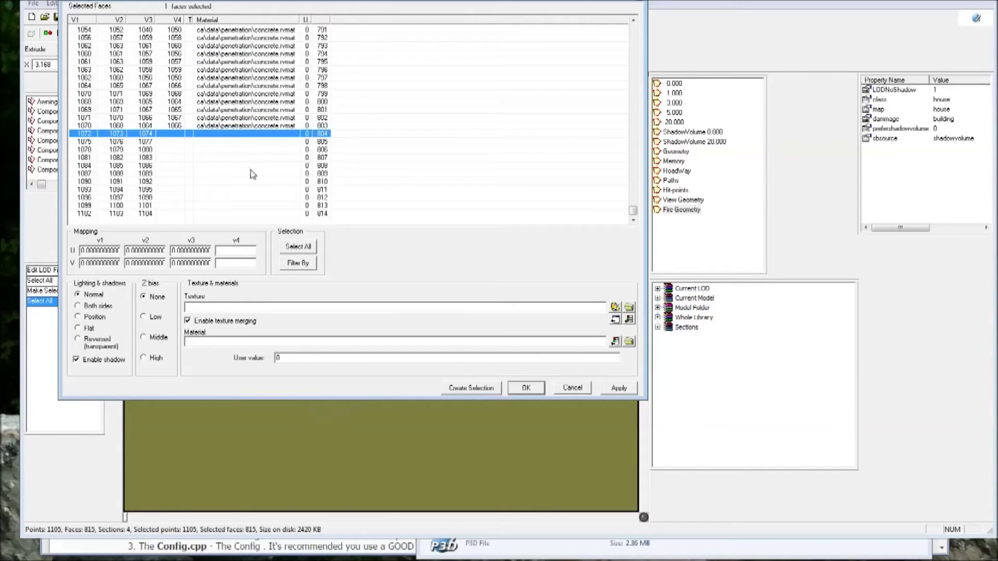
shift+click(222, 214)
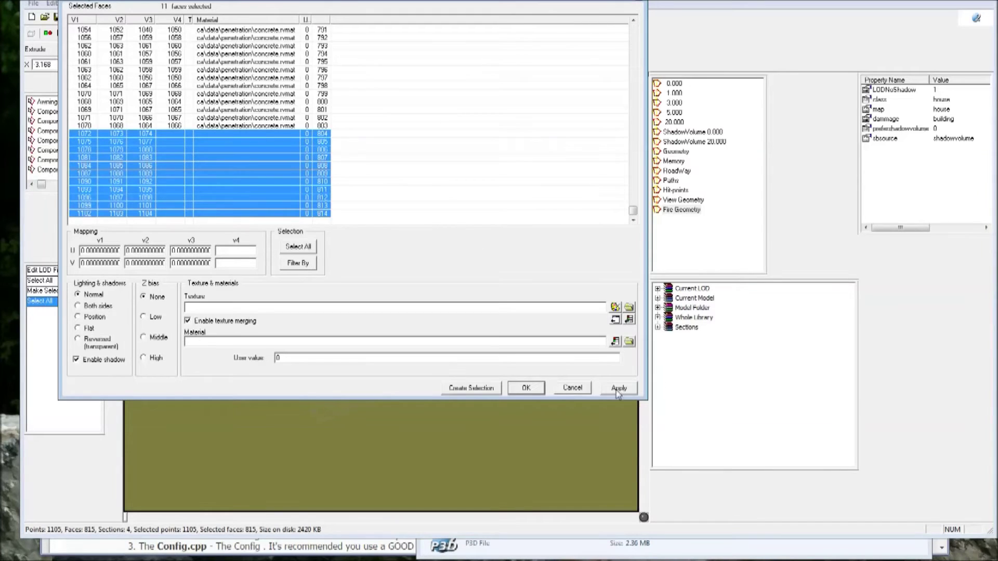
click(567, 391)
right_drag(396, 423, 400, 345)
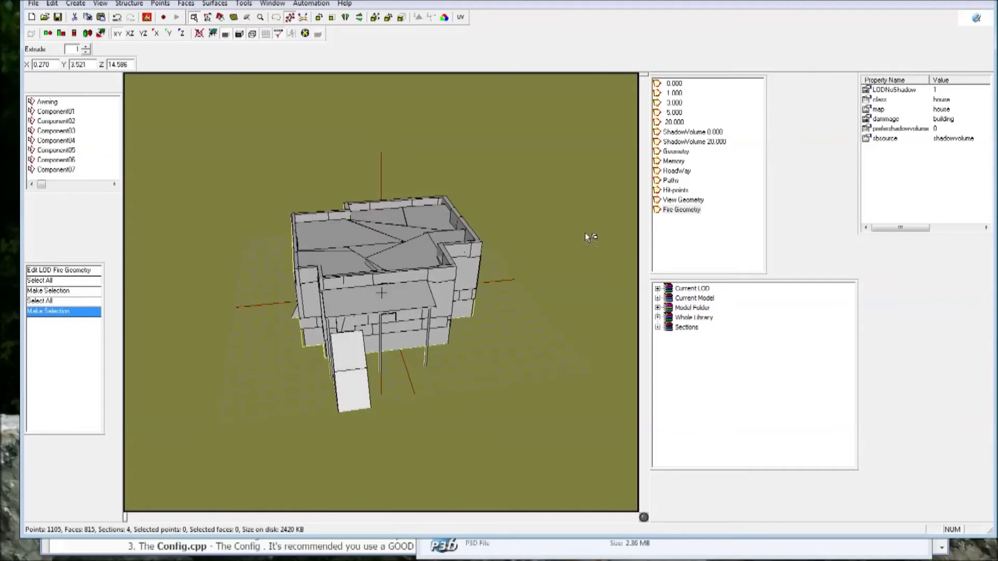
- Orbit the house to raised and side views, then switch to the RoadWay LOD
right_drag(568, 274, 570, 281)
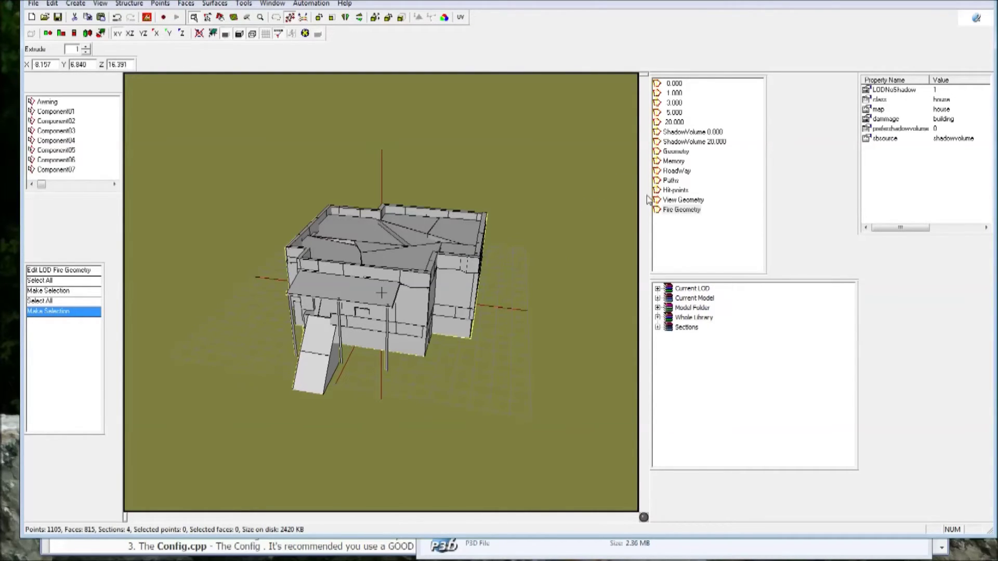
right_drag(523, 335, 517, 338)
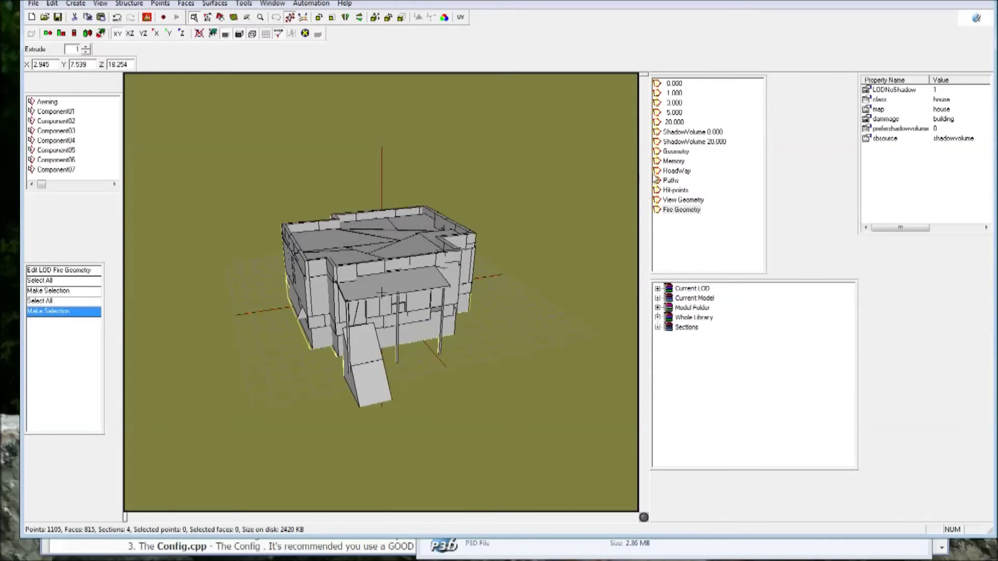
click(670, 172)
key(ctrl+a)
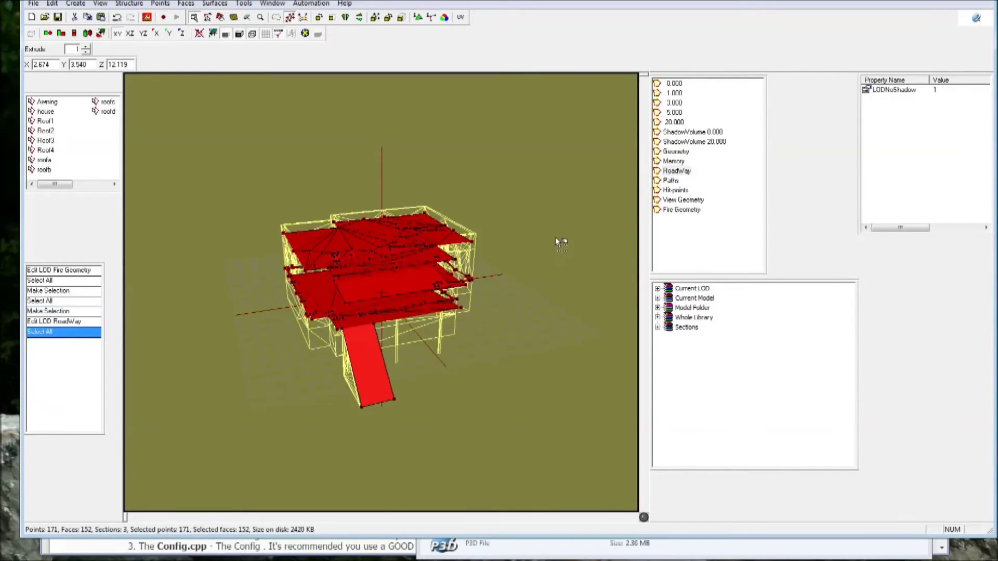
key(e)
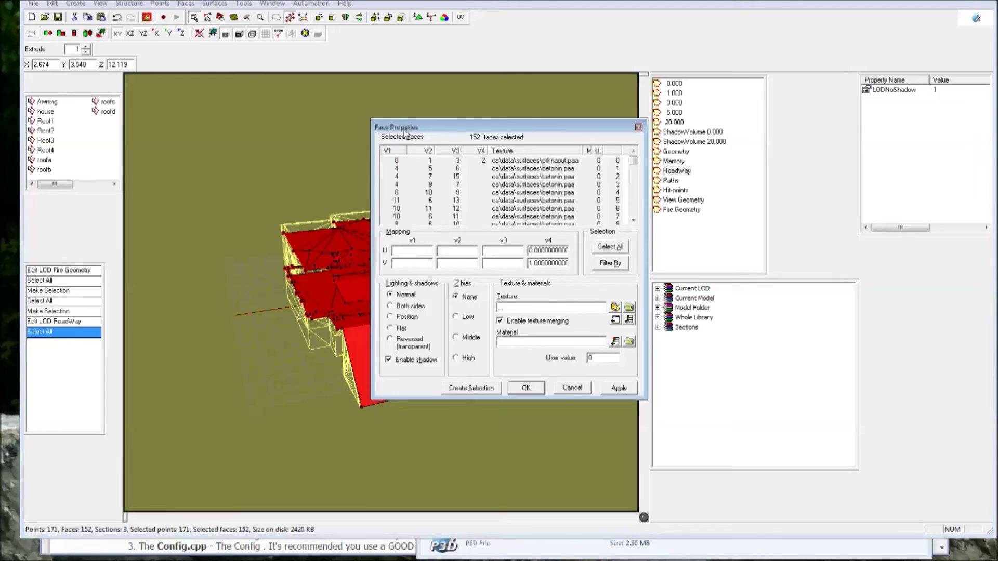
drag(370, 117, 46, 0)
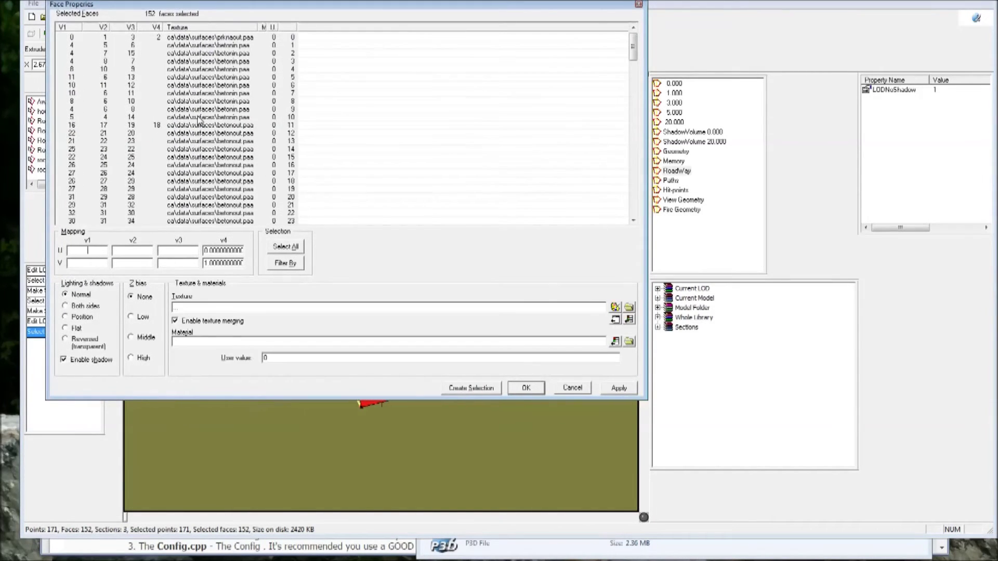
scroll(201, 120, down, 17)
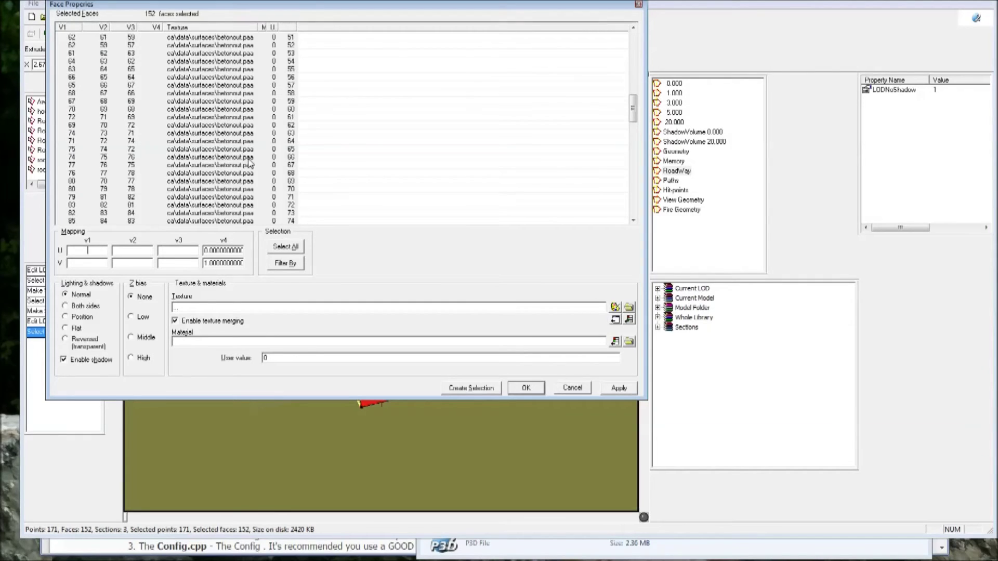
scroll(249, 162, down, 20)
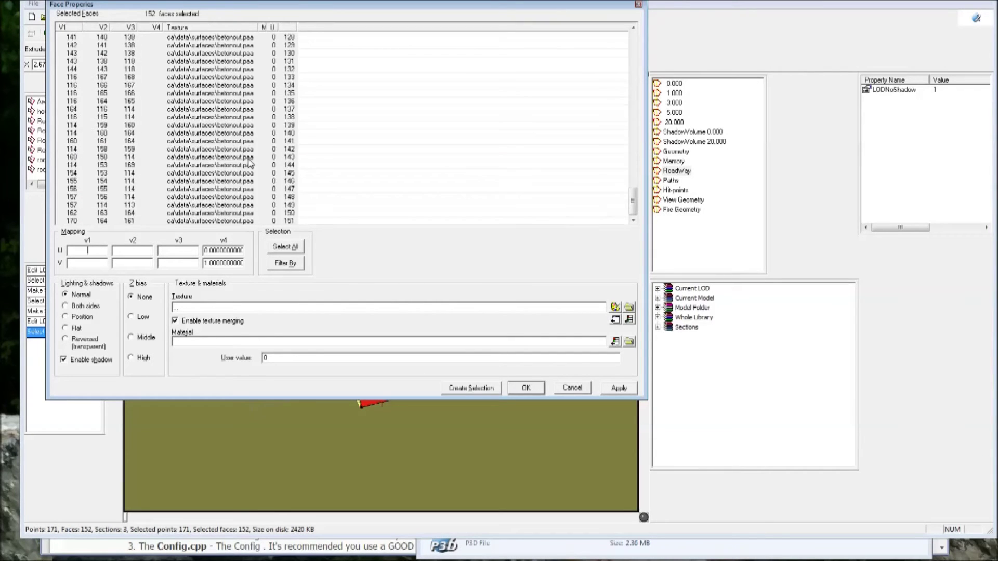
scroll(250, 163, up, 20)
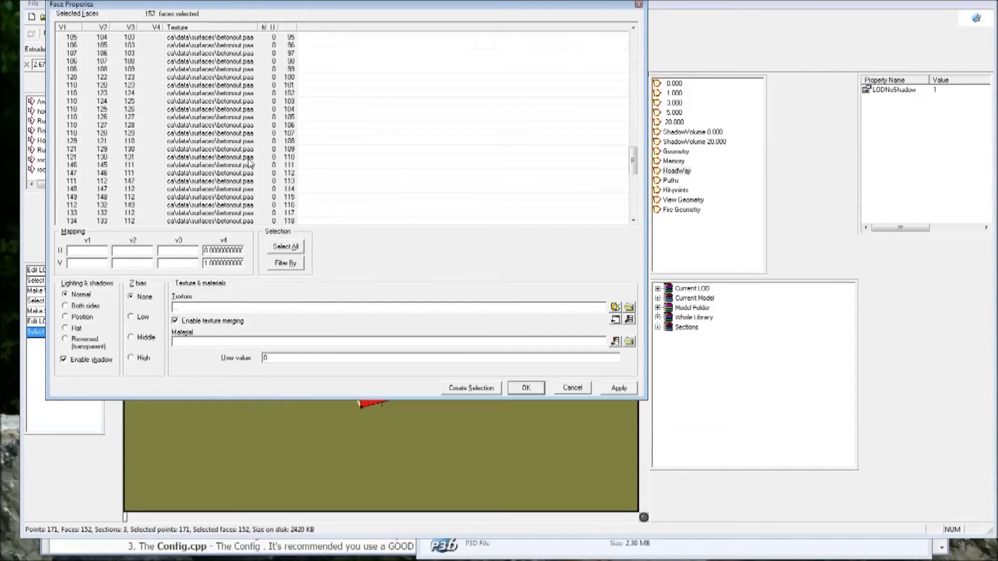
click(638, 4)
click(682, 210)
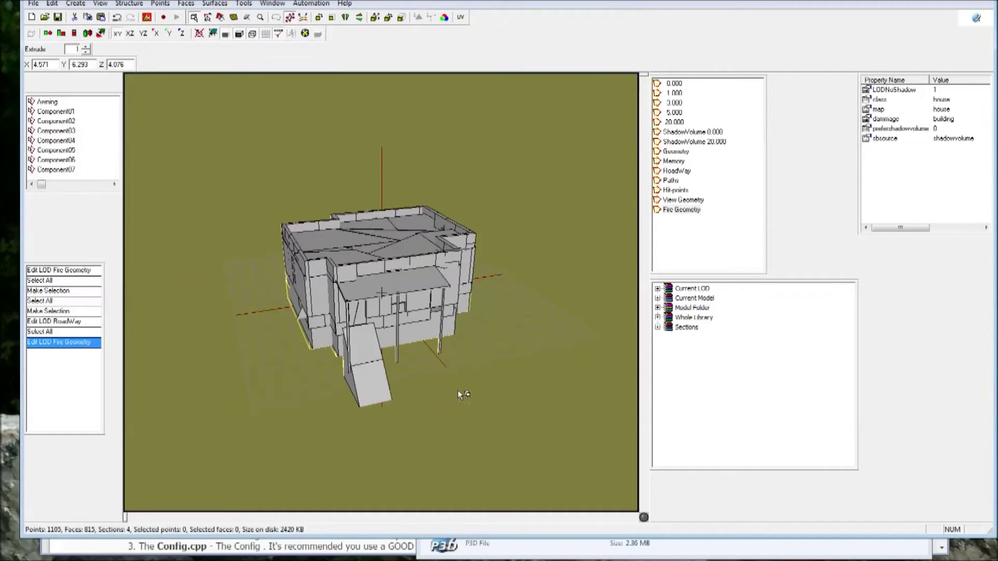
- Show the RoadWay LOD unselected, viewed from the front, then at an angle
click(677, 171)
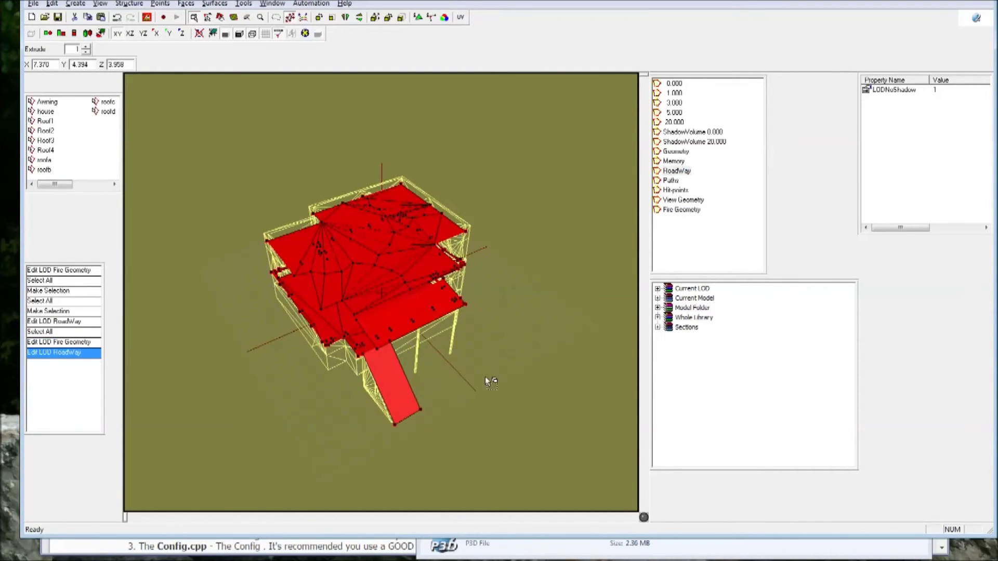
click(457, 412)
key(KP_1)
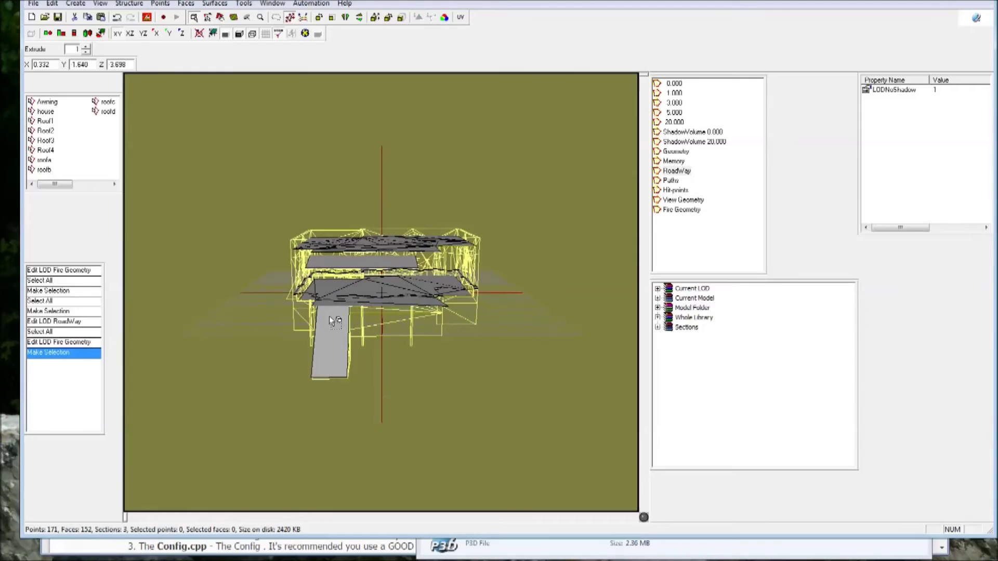
right_drag(452, 387, 228, 400)
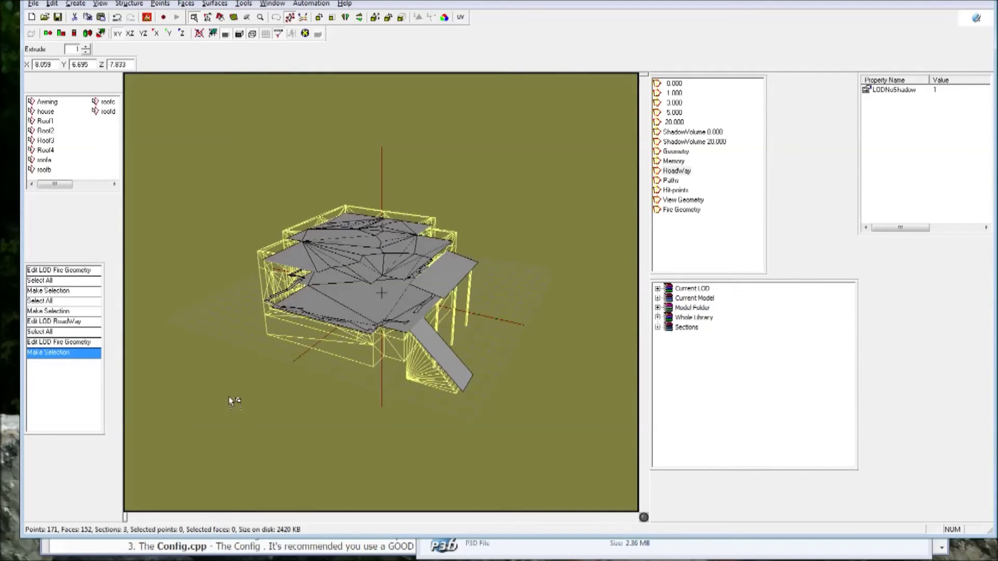
- Switch to the Fire Geometry LOD and orbit the house to two new angles
click(676, 210)
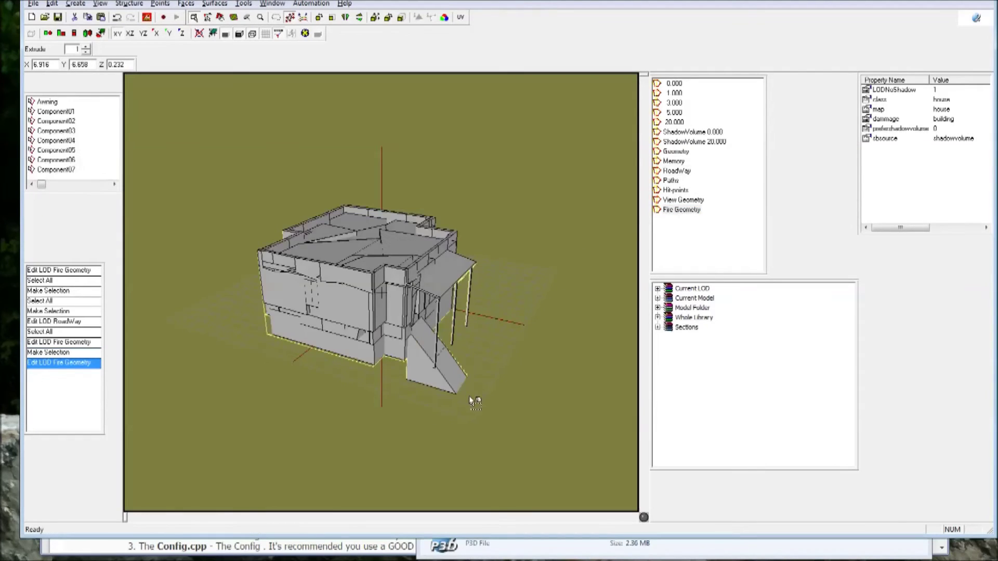
right_drag(472, 401, 363, 315)
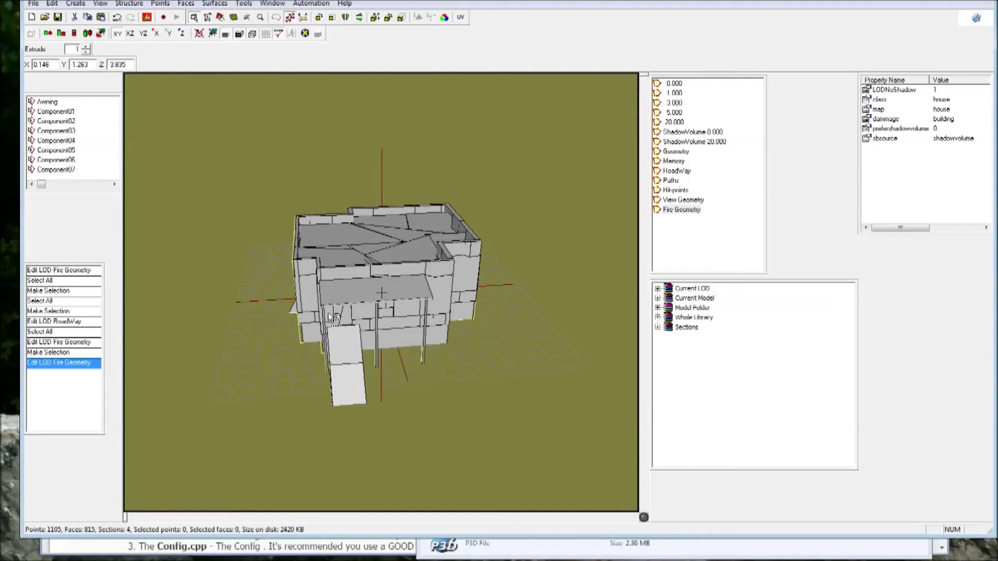
right_drag(508, 376, 532, 379)
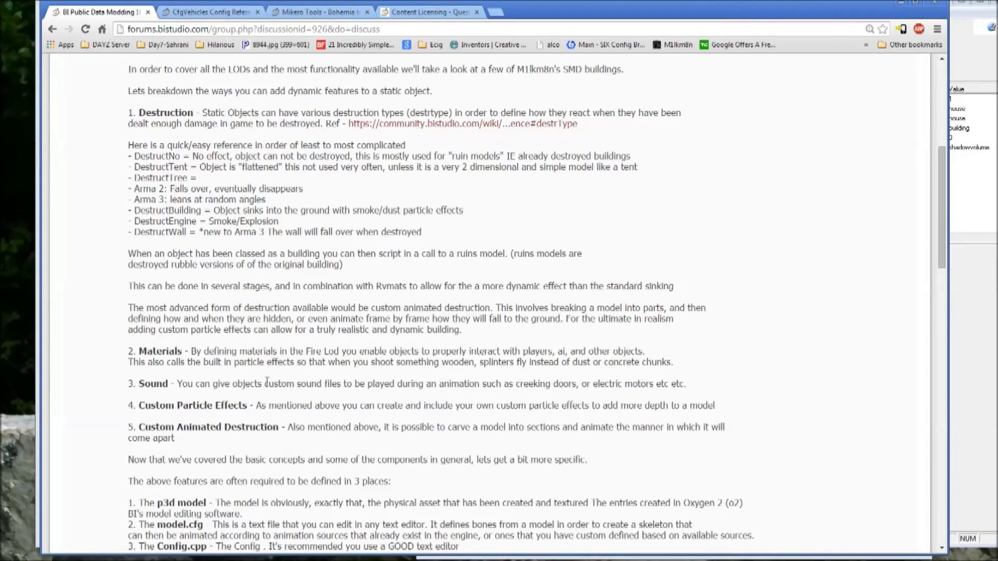
drag(262, 384, 393, 385)
click(438, 384)
drag(439, 383, 599, 384)
click(620, 382)
drag(182, 384, 211, 385)
- Clear the forum text highlight and switch between Oxygen 2 and the other windows
click(216, 385)
click(987, 334)
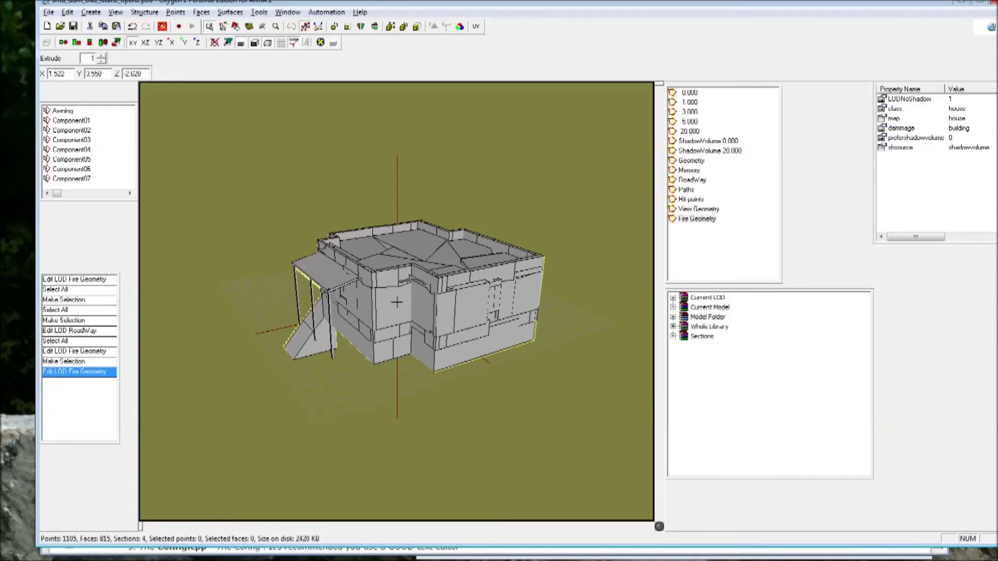
key(alt+Tab)
key(alt+Tab)
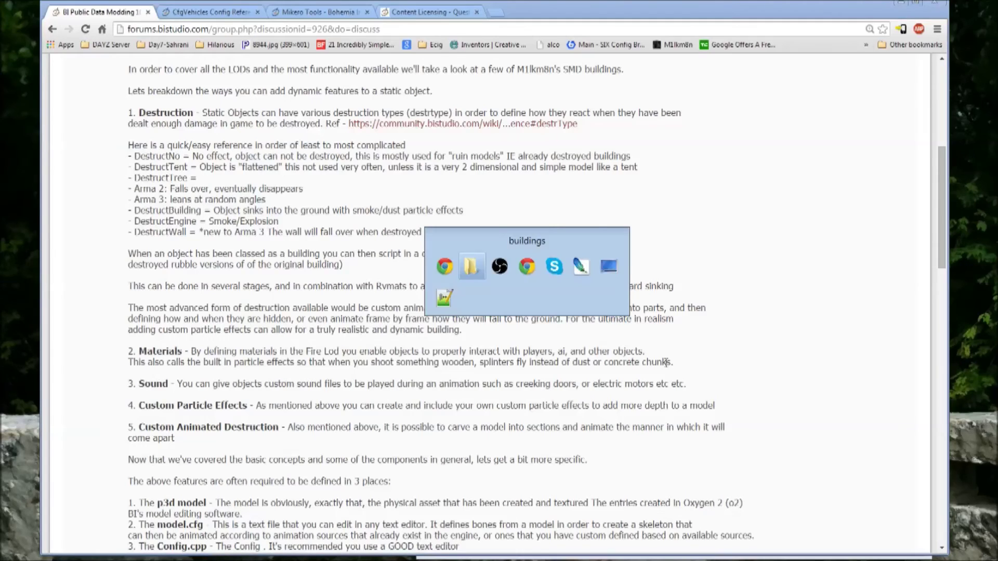
- Load smd_ammostore2_open.p3d, view it overhead, then minimize Oxygen 2 back to the forum
double_click(590, 206)
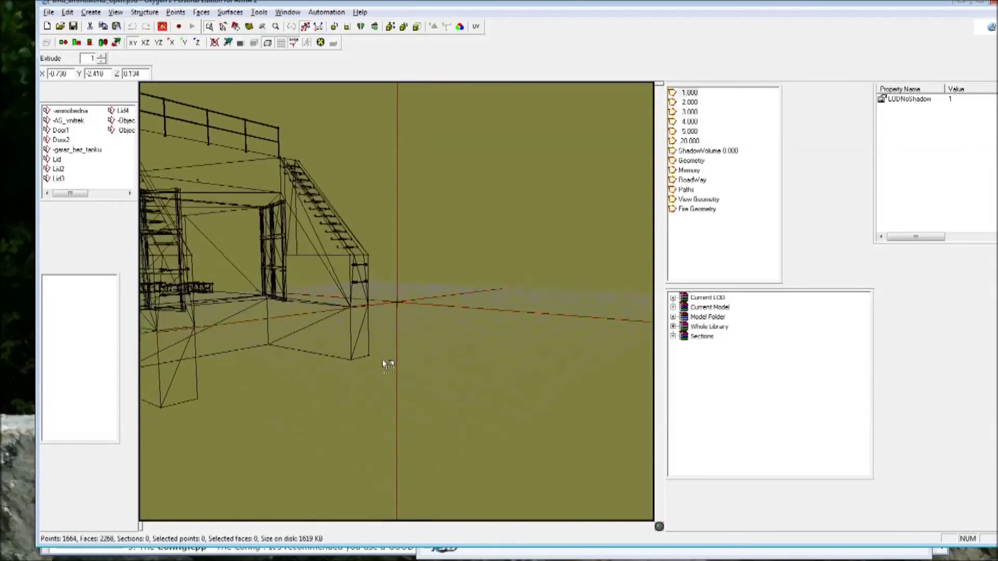
right_drag(385, 362, 384, 363)
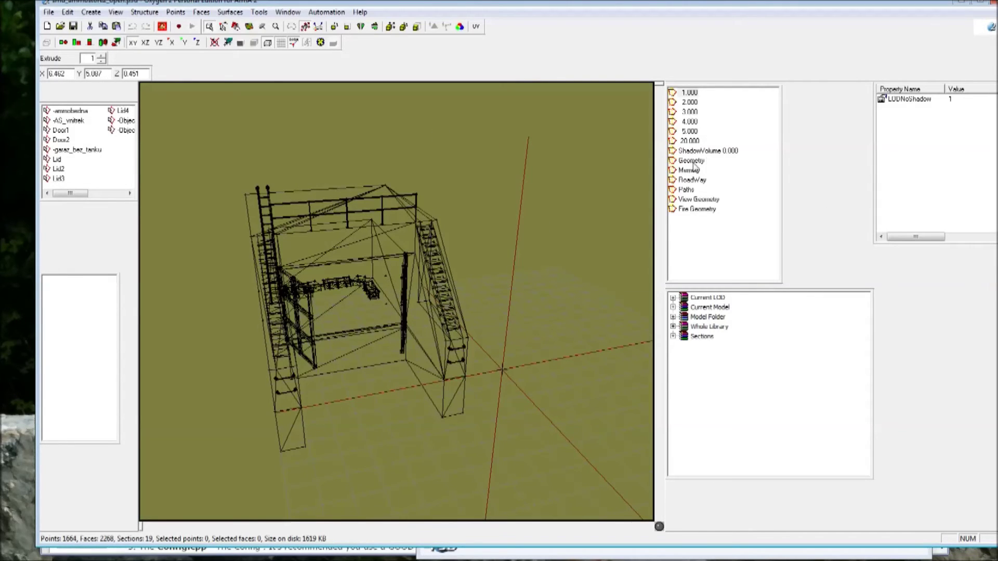
click(961, 4)
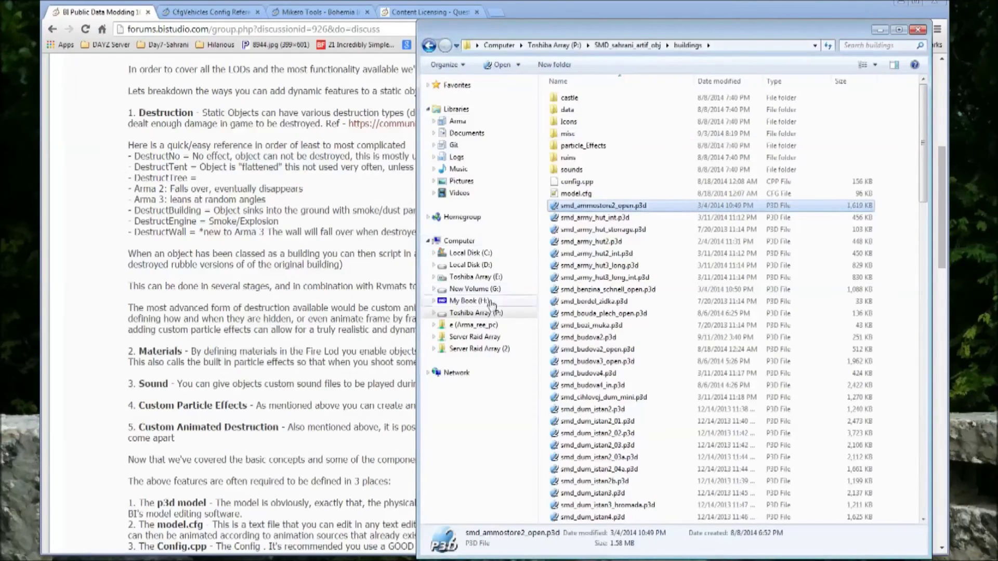
click(241, 394)
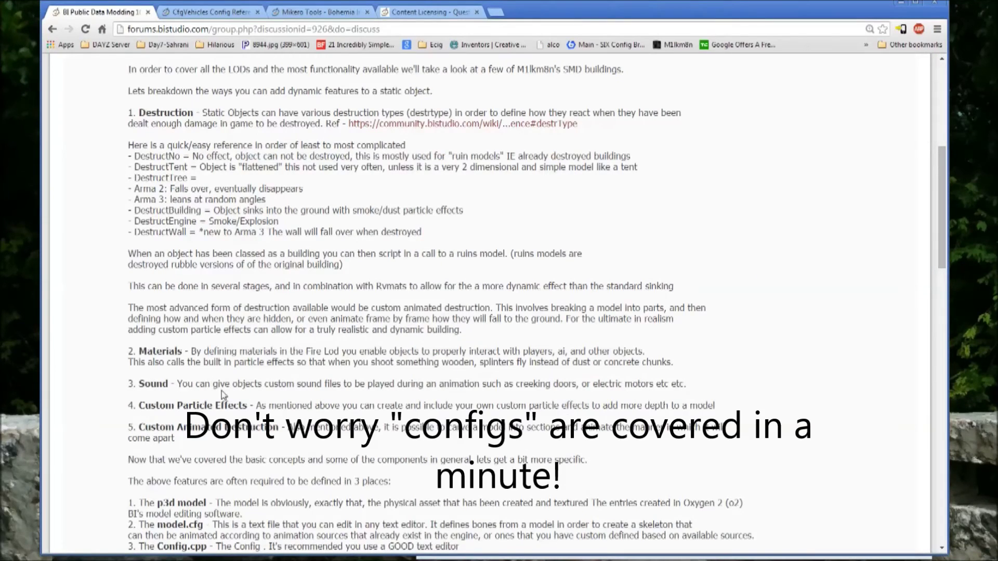
- Highlight the Custom Particle Effects heading and scroll through the destruction section
scroll(216, 379, down, 2)
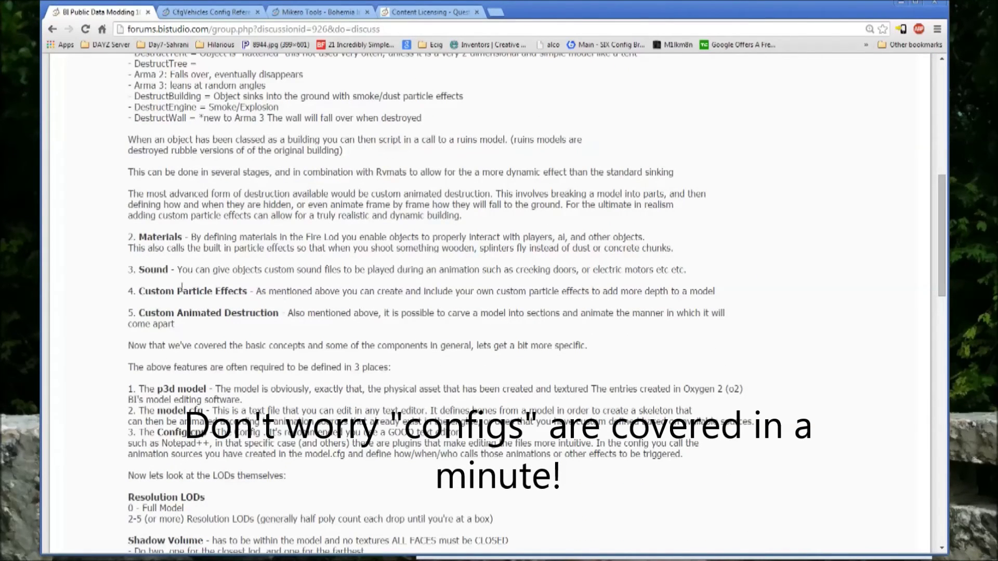
drag(142, 289, 242, 287)
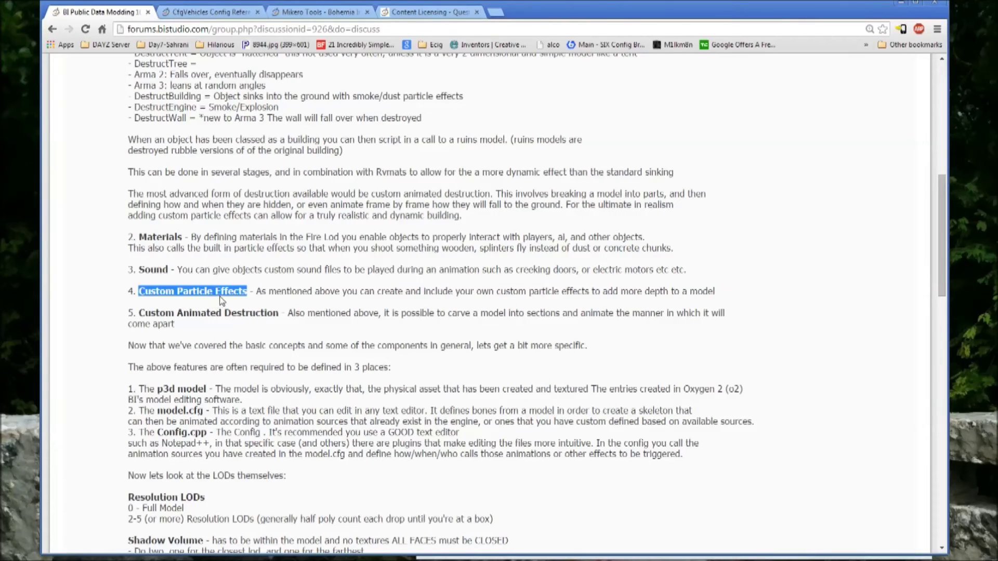
click(243, 289)
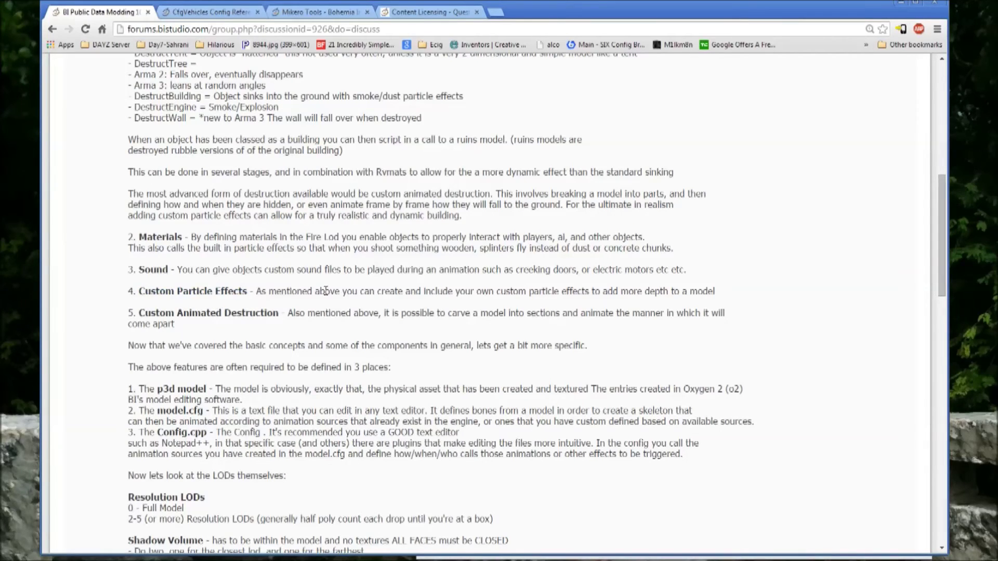
scroll(325, 290, down, 1)
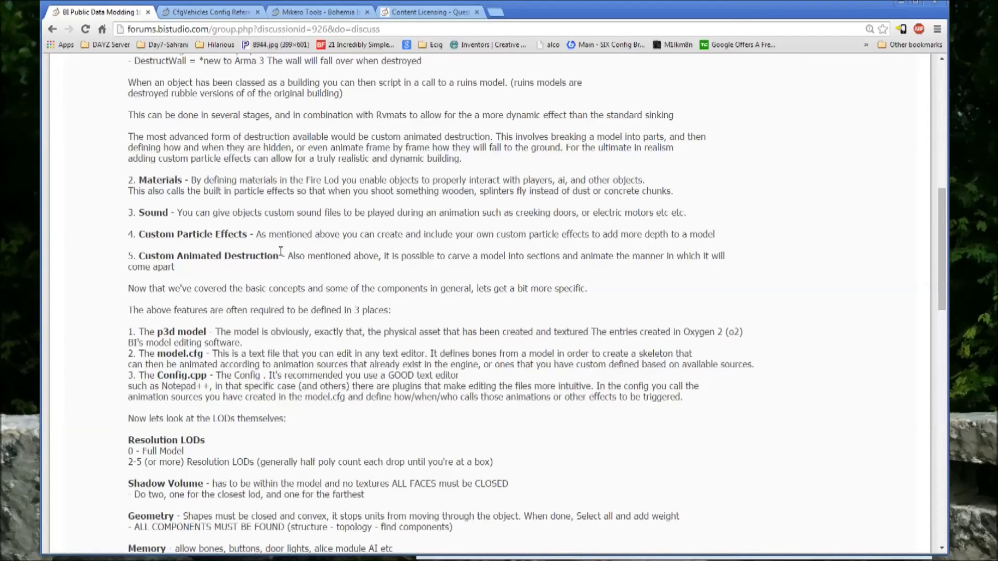
scroll(197, 273, up, 3)
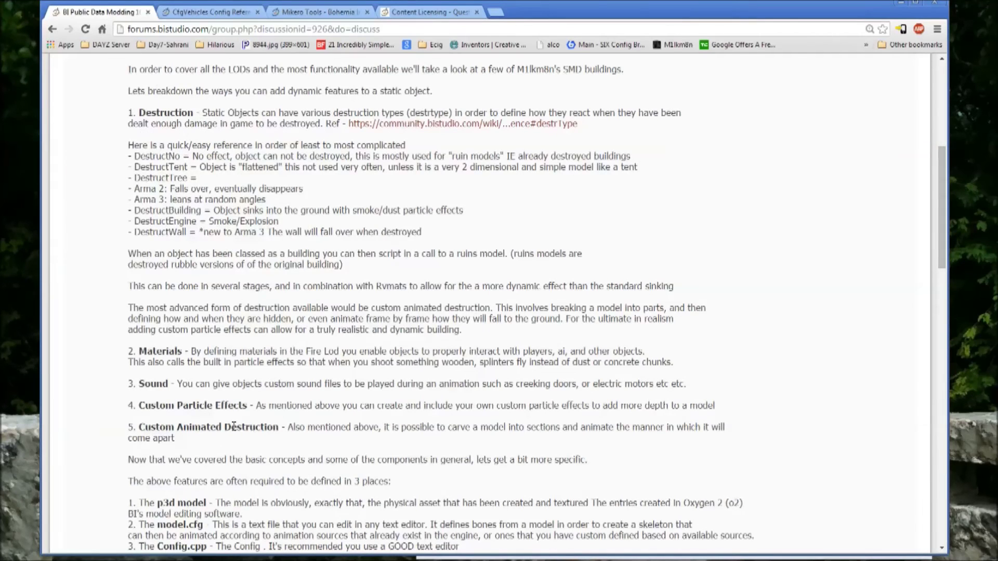
drag(322, 425, 331, 426)
scroll(331, 430, down, 2)
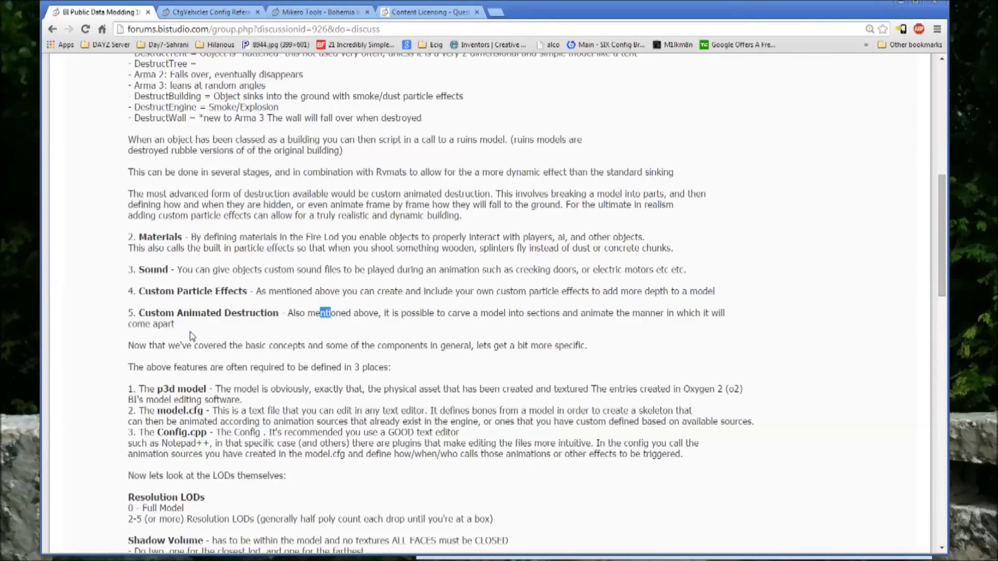
- Glance at the building models folder, then scroll back up the tutorial
key(alt+Tab)
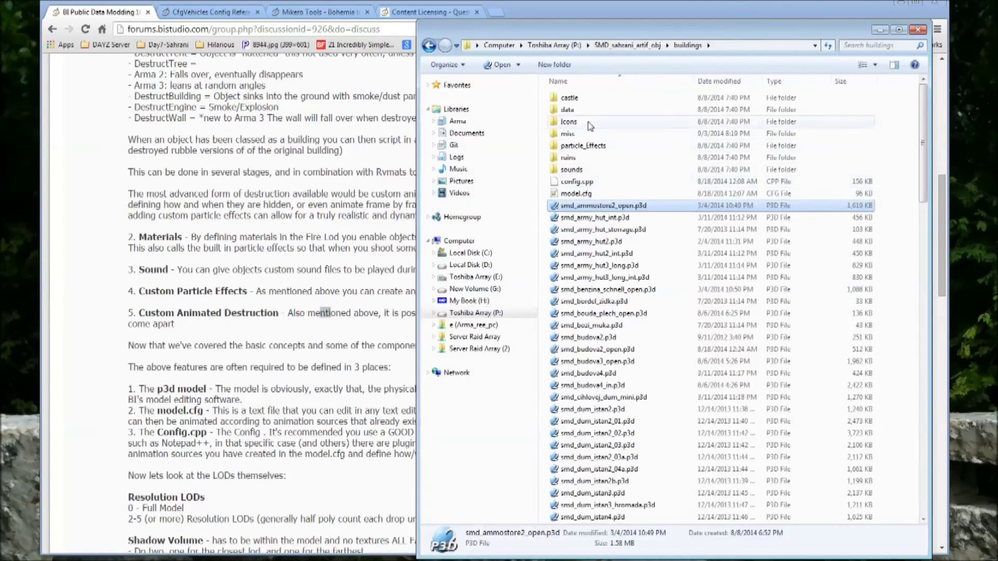
key(alt+Tab)
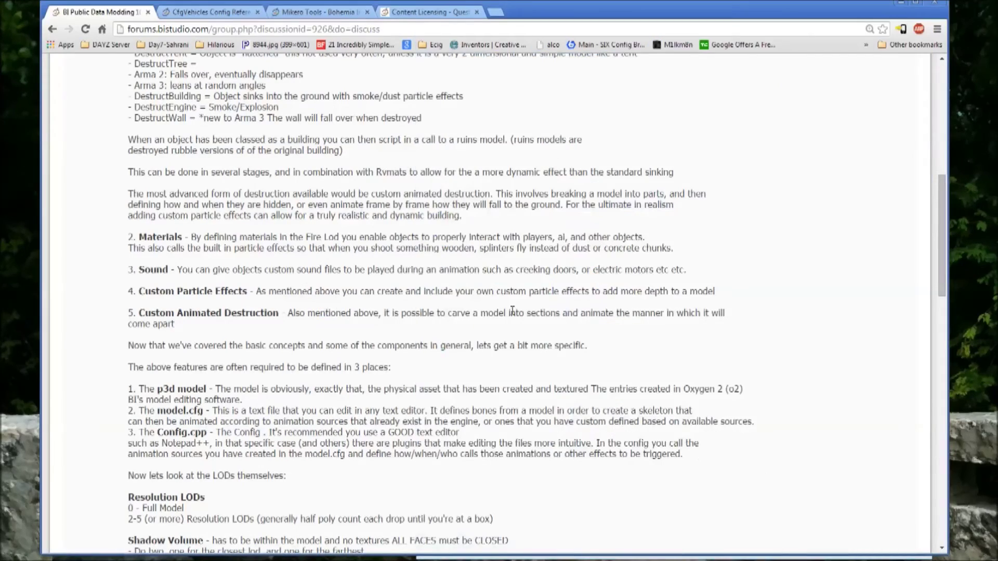
scroll(512, 310, down, 3)
scroll(512, 312, up, 4)
scroll(513, 312, down, 4)
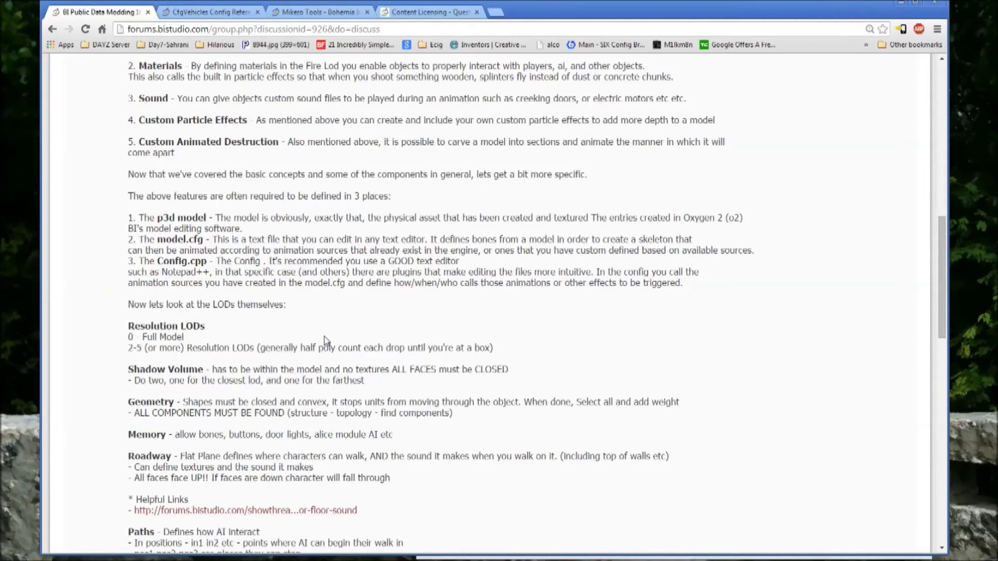
scroll(324, 340, down, 1)
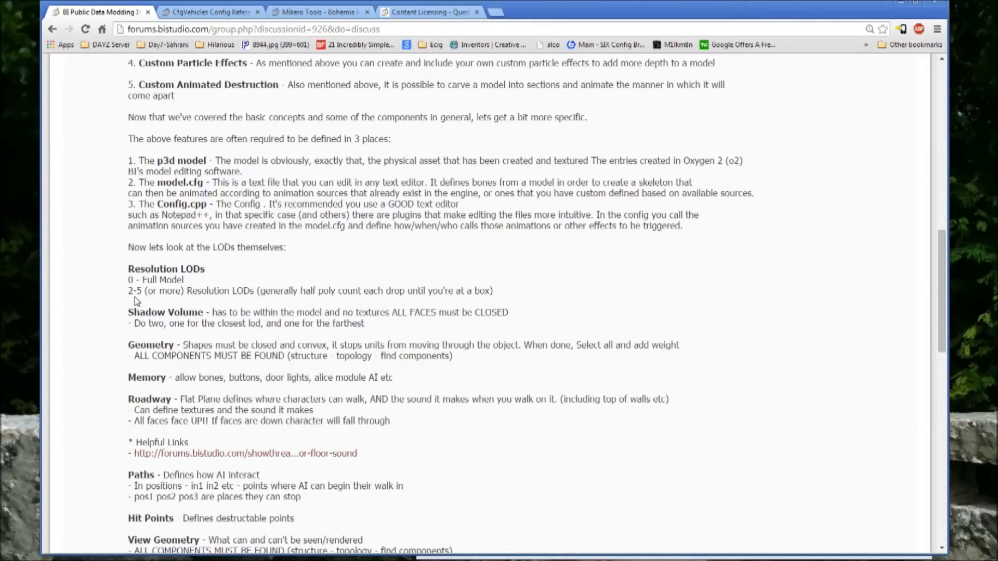
scroll(111, 303, up, 3)
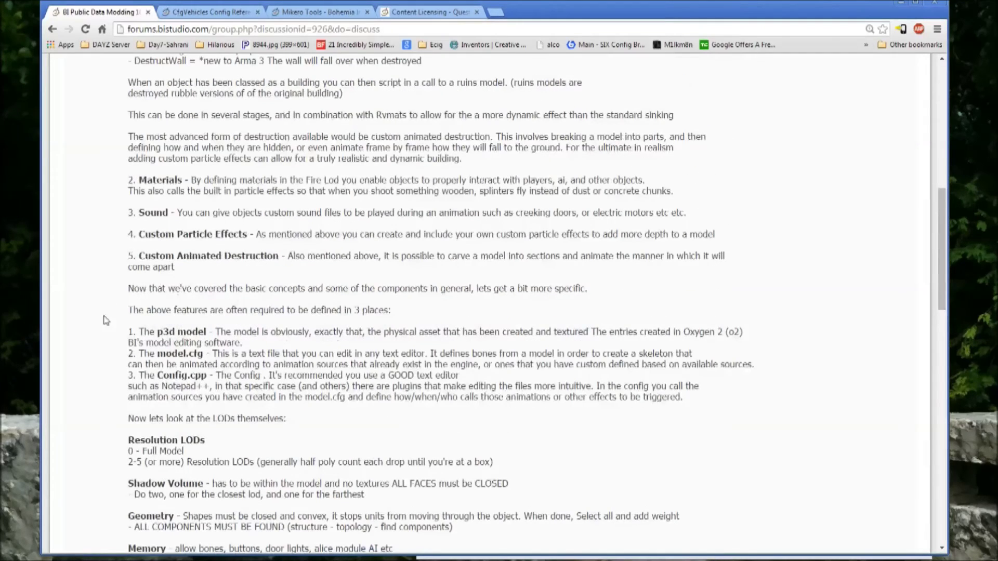
scroll(111, 307, up, 2)
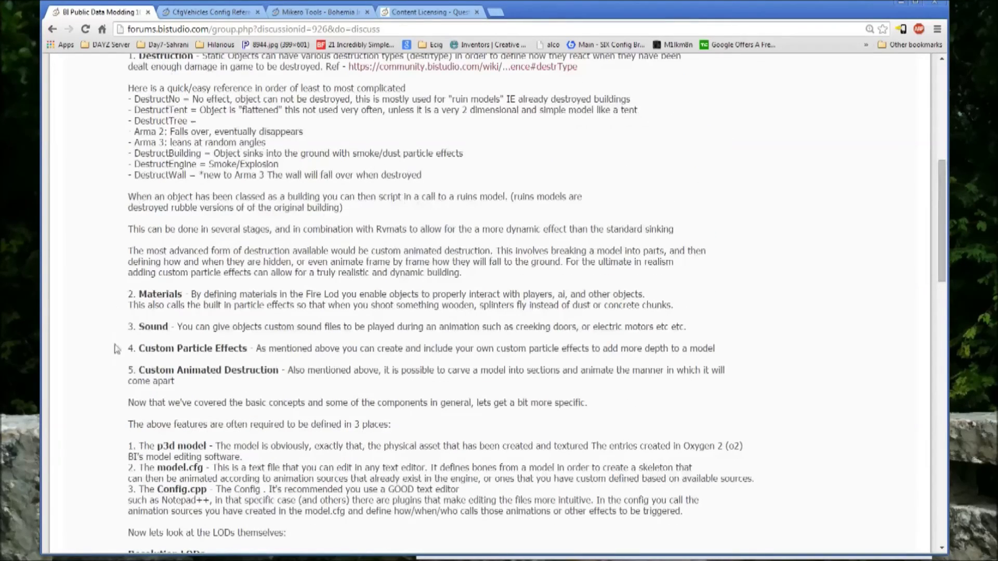
scroll(278, 367, up, 2)
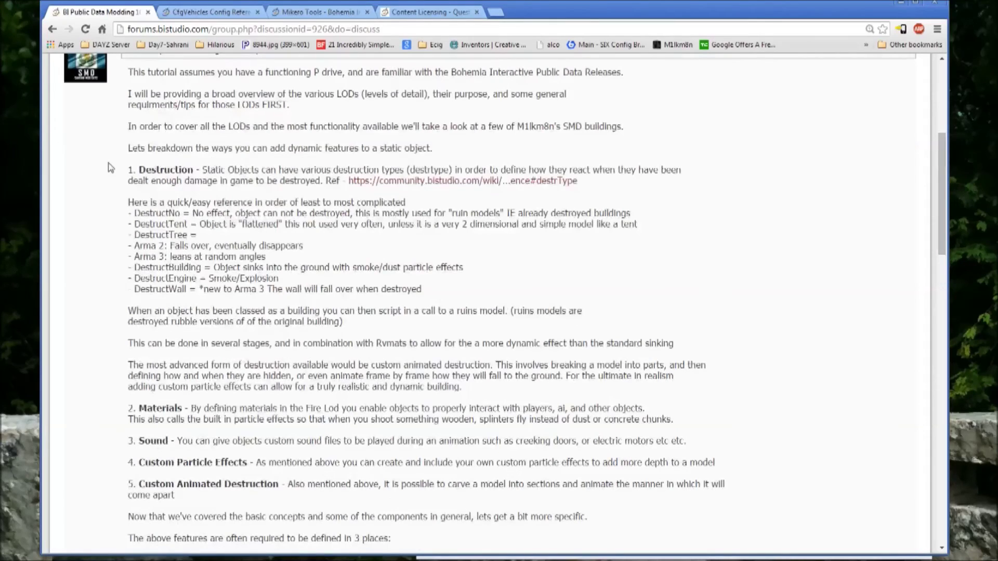
- Highlight the list of five dynamic feature types, then clear the highlight
drag(111, 163, 749, 494)
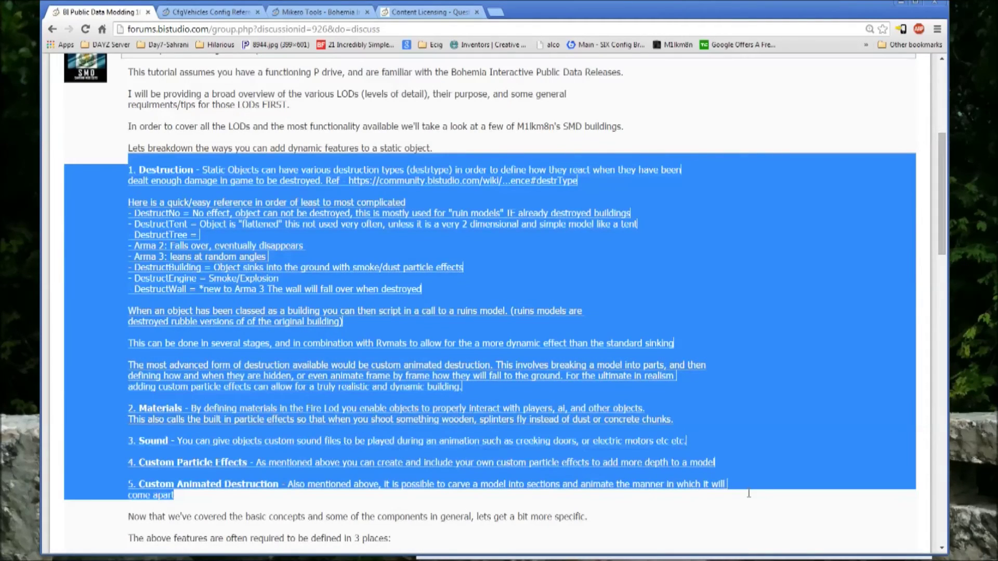
click(187, 498)
scroll(190, 463, down, 1)
drag(186, 439, 96, 83)
scroll(103, 73, down, 3)
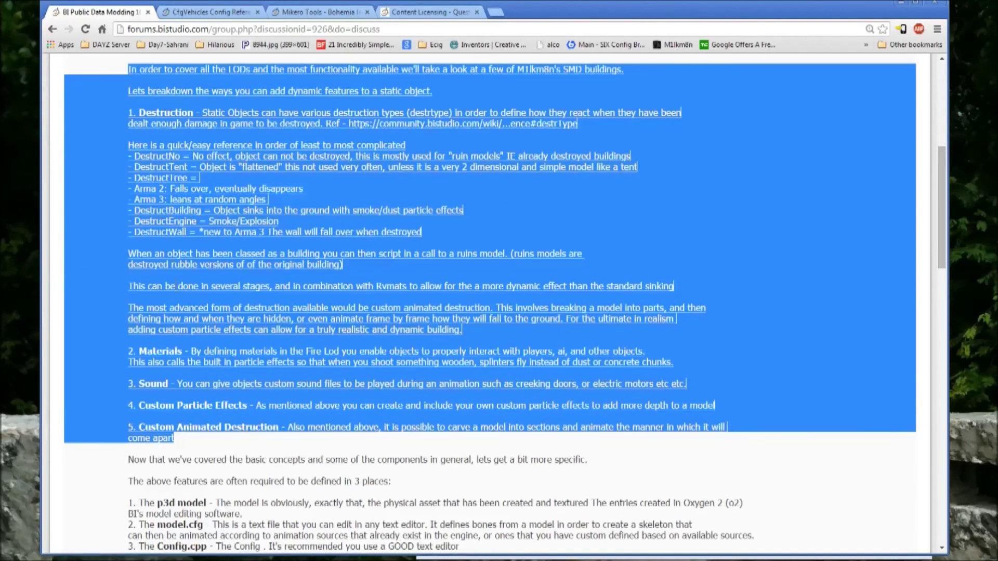
click(140, 295)
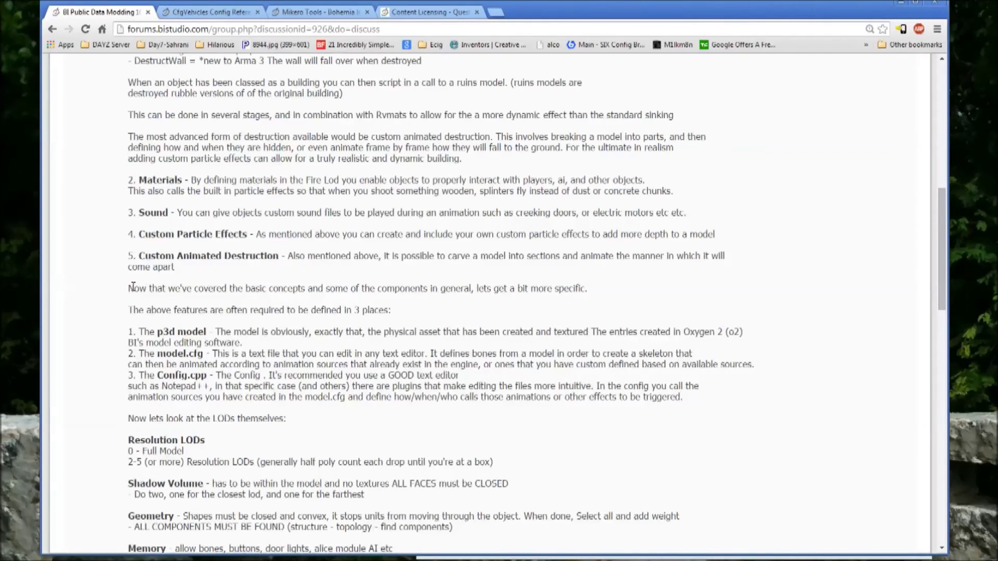
- Highlight the line 'The above features are often required to be defined in 3 places:'
scroll(369, 342, up, 10)
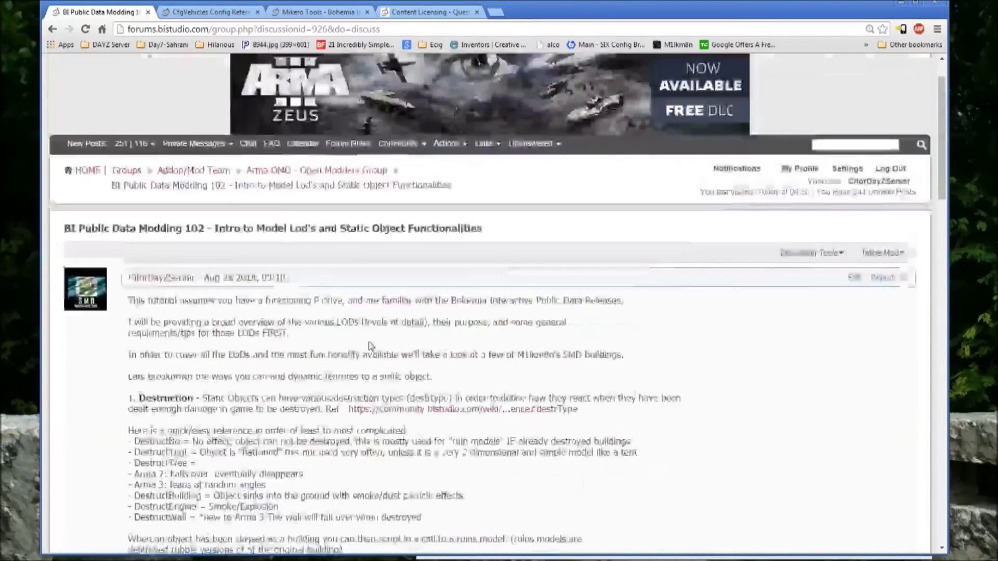
scroll(369, 341, down, 10)
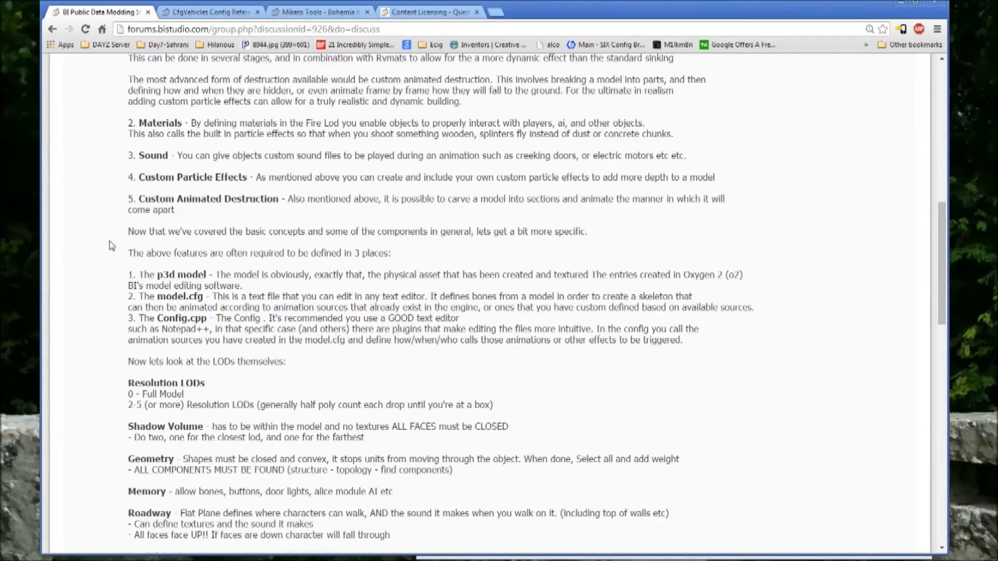
scroll(111, 245, up, 1)
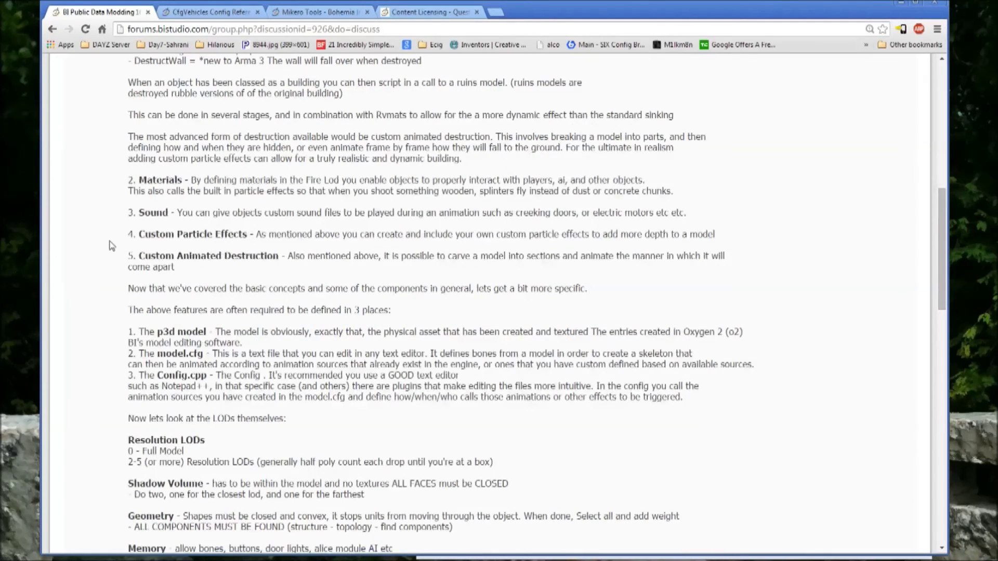
scroll(109, 245, down, 1)
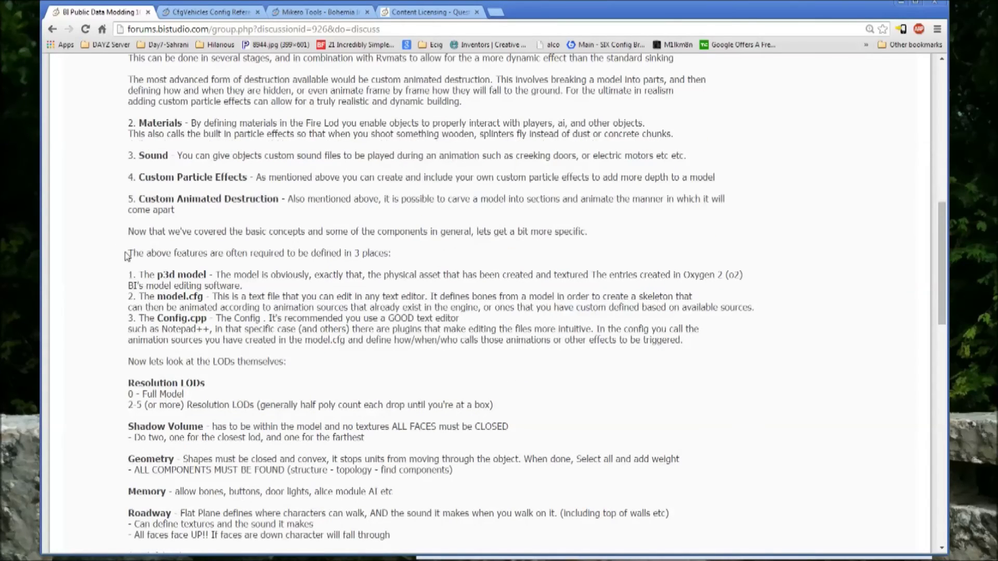
drag(171, 253, 390, 255)
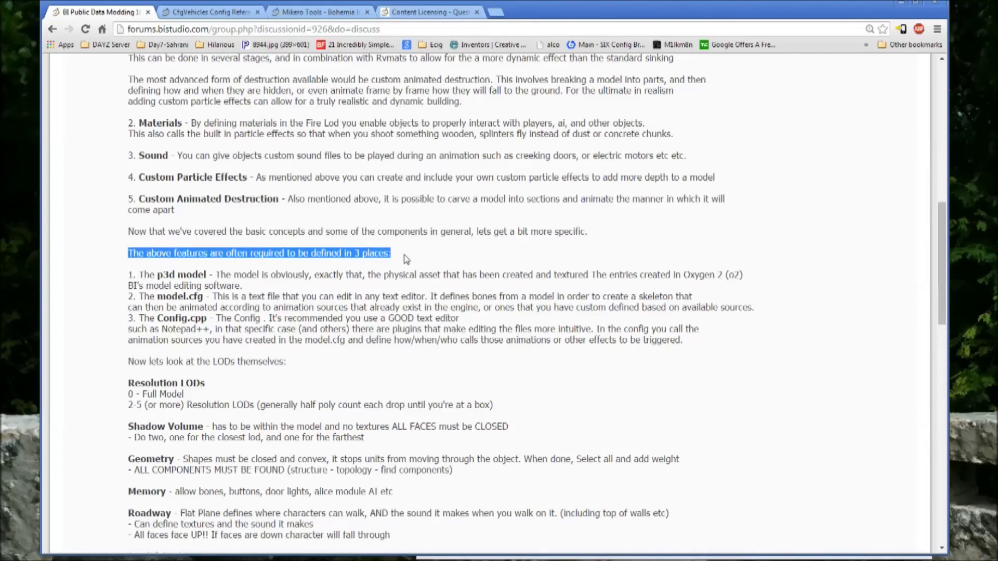
click(411, 259)
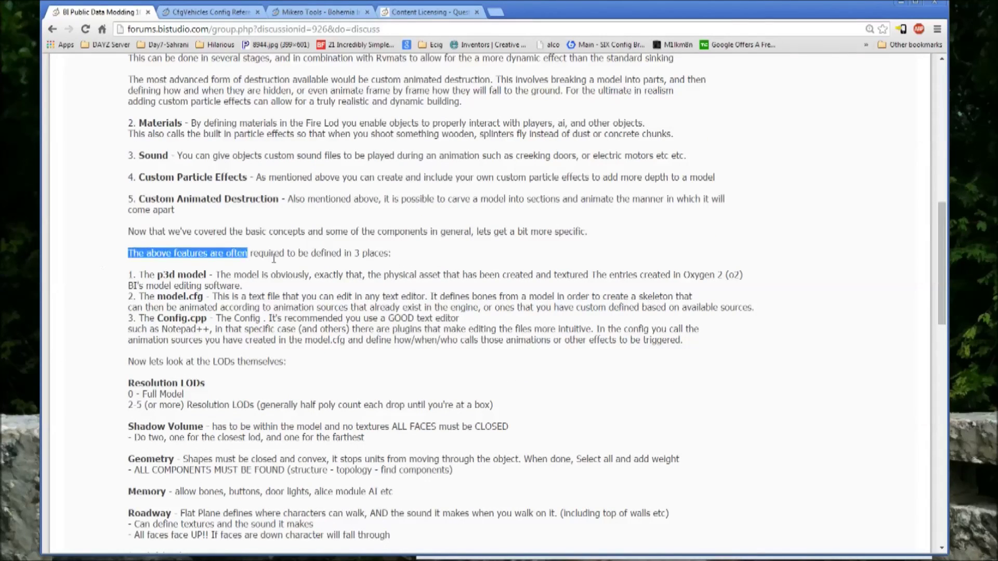
drag(274, 258, 362, 255)
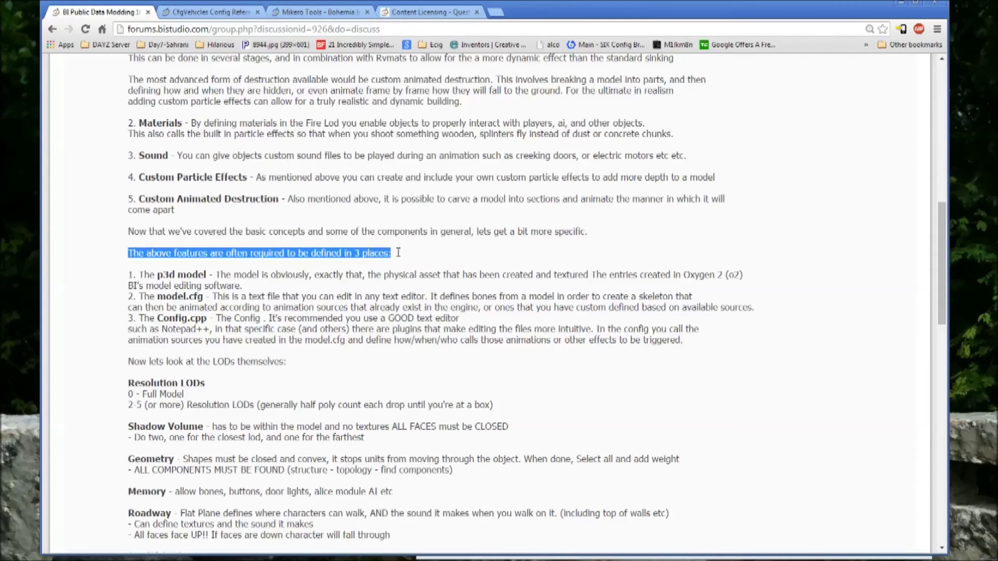
- Highlight the p3d model, model.cfg and Config.cpp entries beneath it
scroll(362, 217, up, 2)
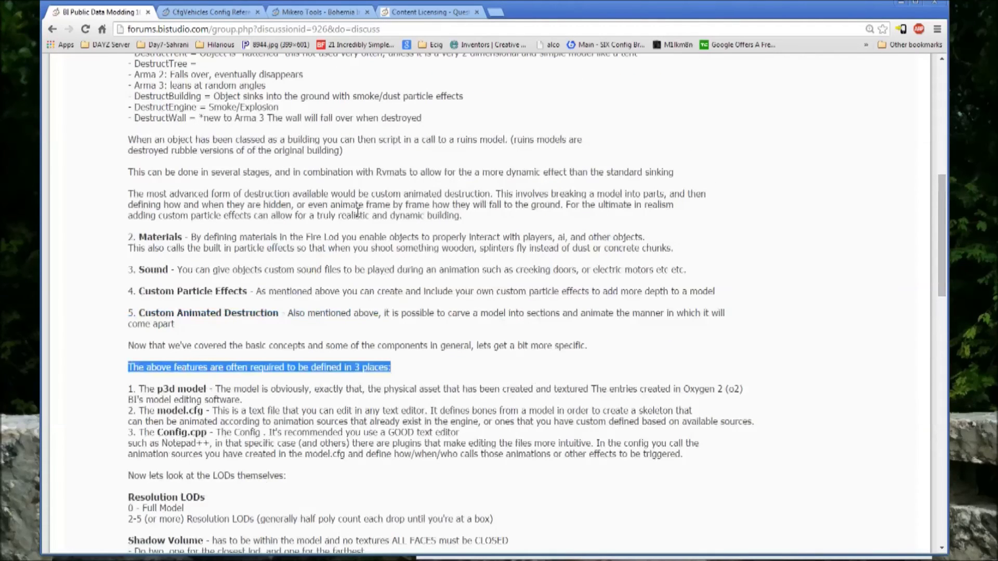
scroll(358, 212, down, 2)
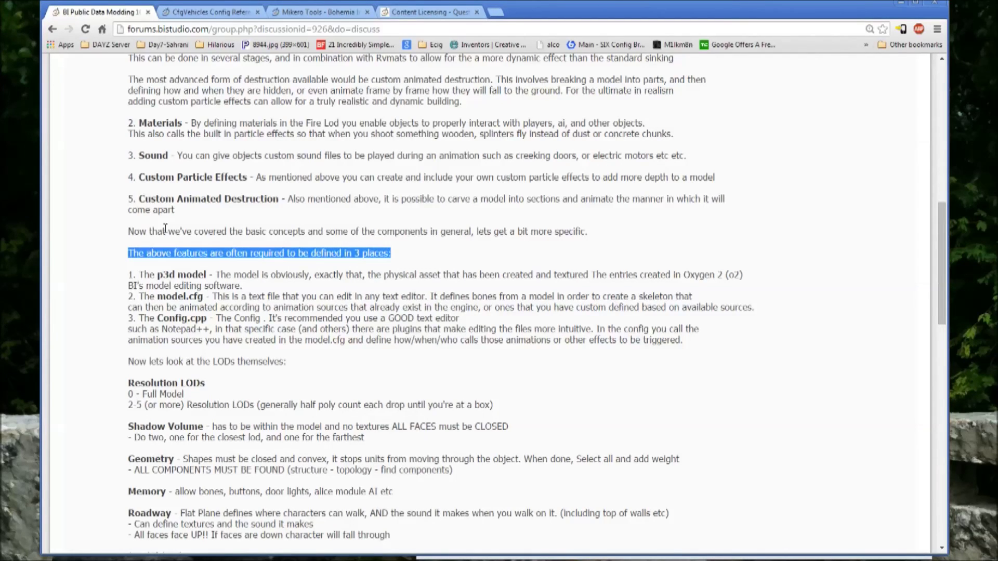
click(88, 296)
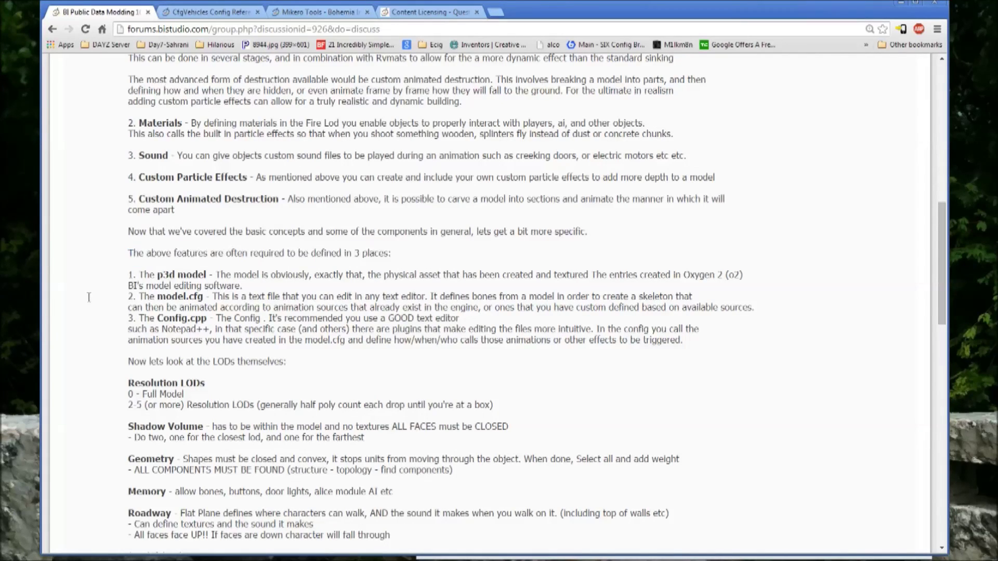
drag(133, 278, 171, 318)
click(236, 328)
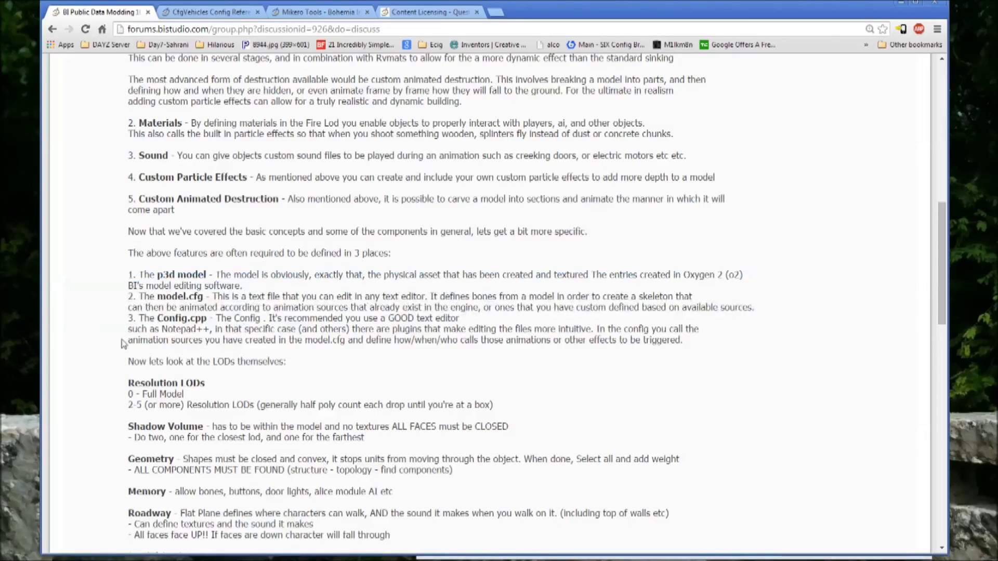